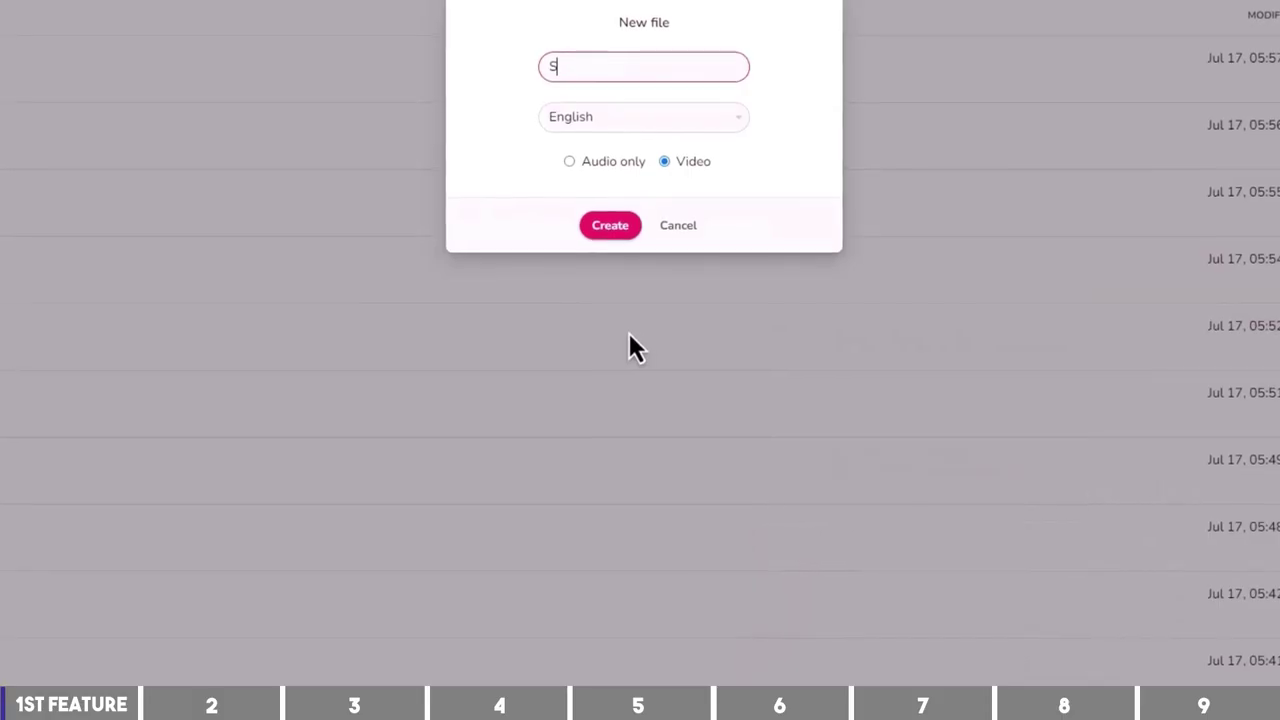
Step: Create a video named Shorts and generate it from the pasted weird-America-facts idea prompt
text(ho)
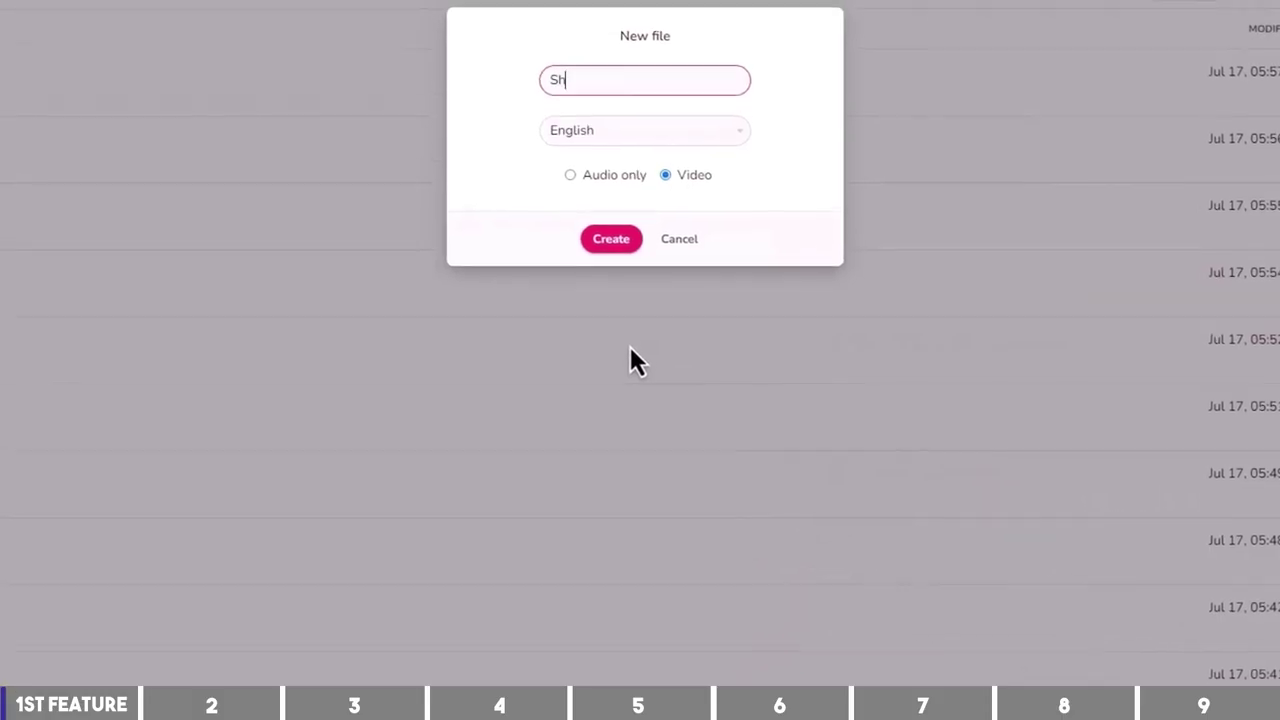
text(rts)
click(630, 263)
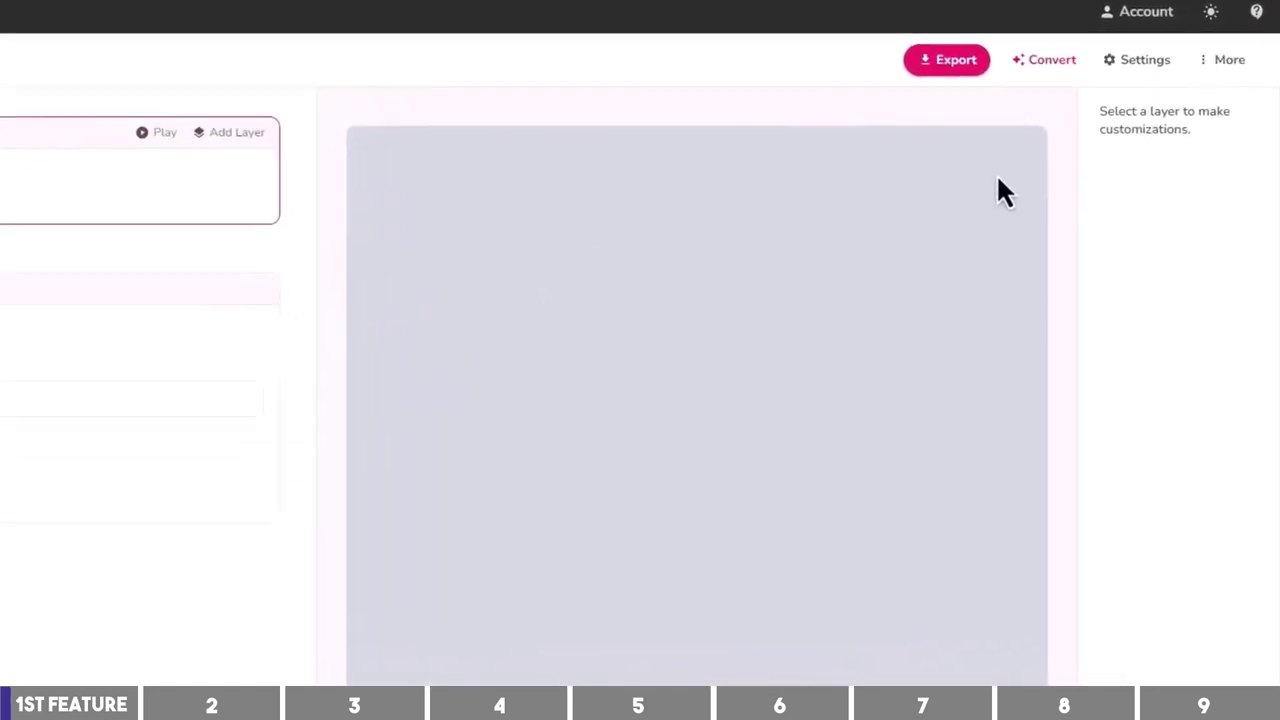
click(1016, 70)
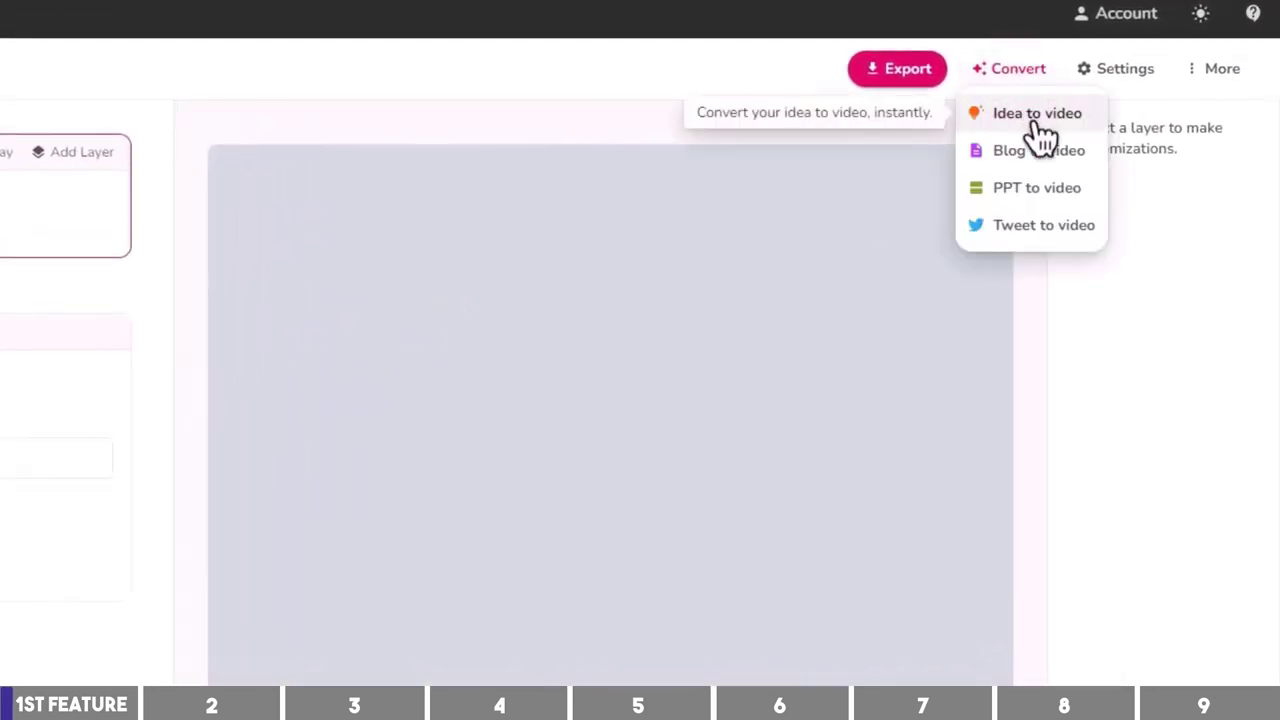
click(1034, 118)
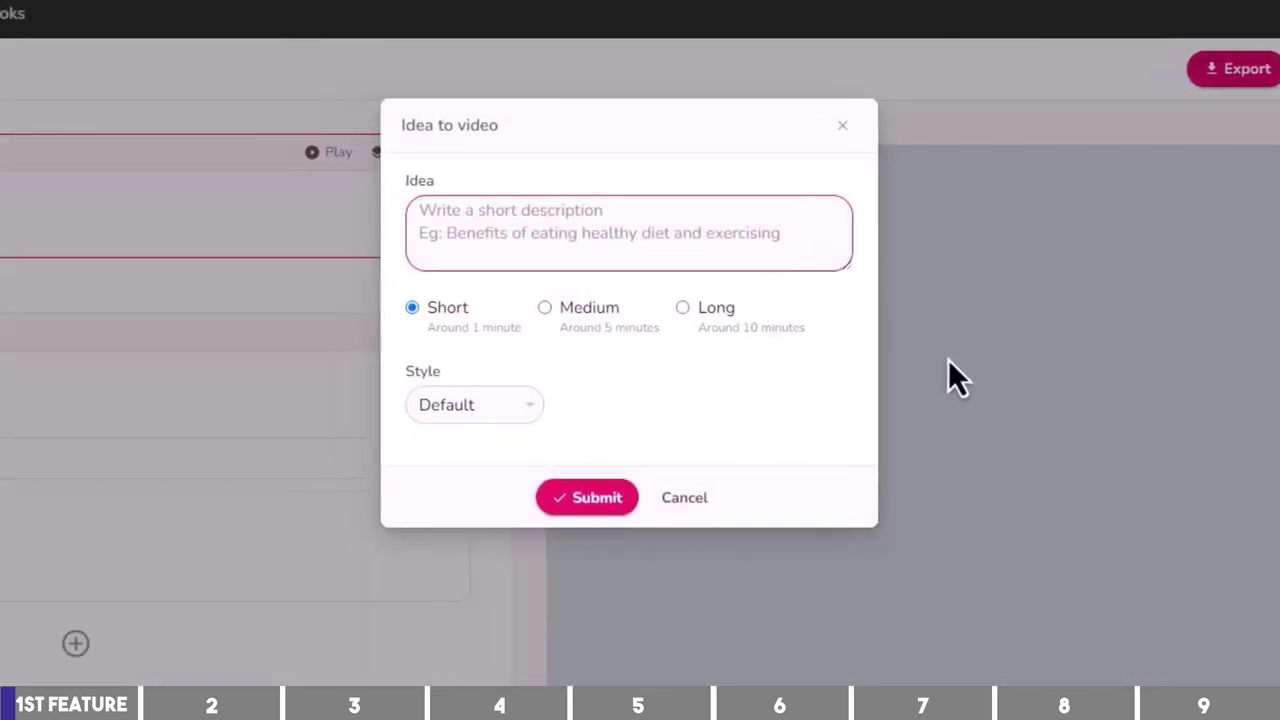
key(ctrl+v)
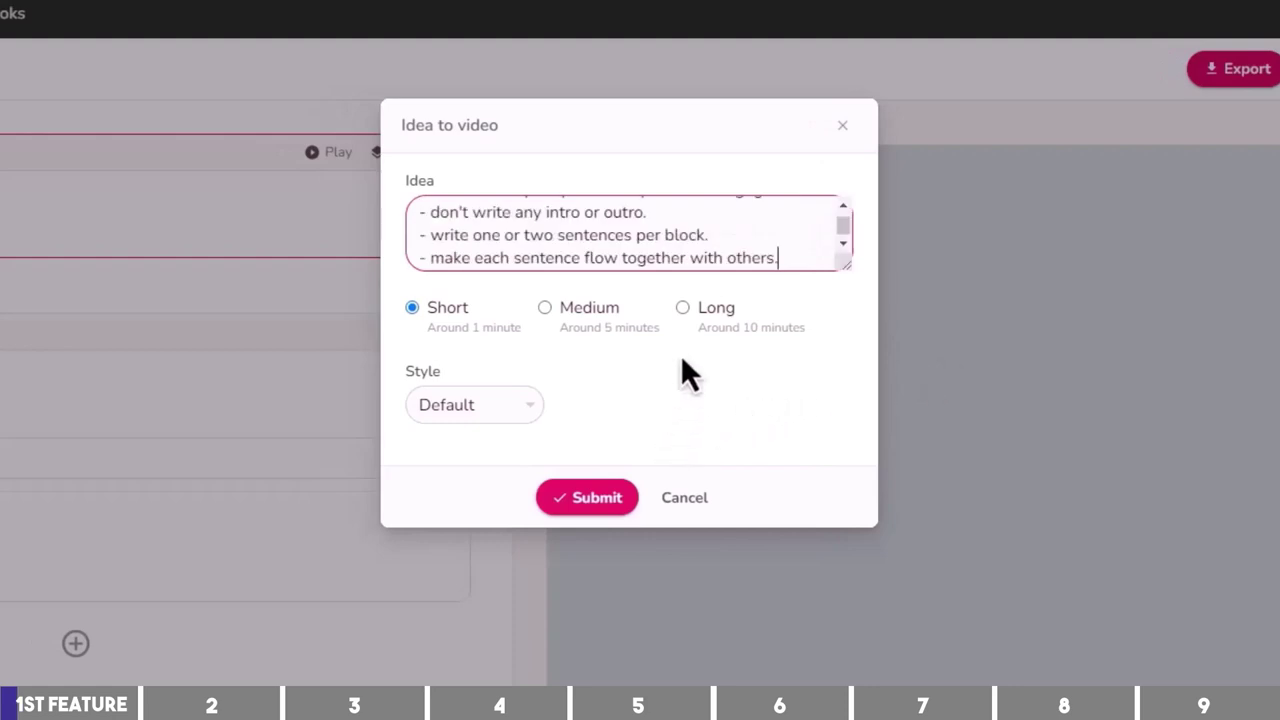
scroll(706, 222, up, 2)
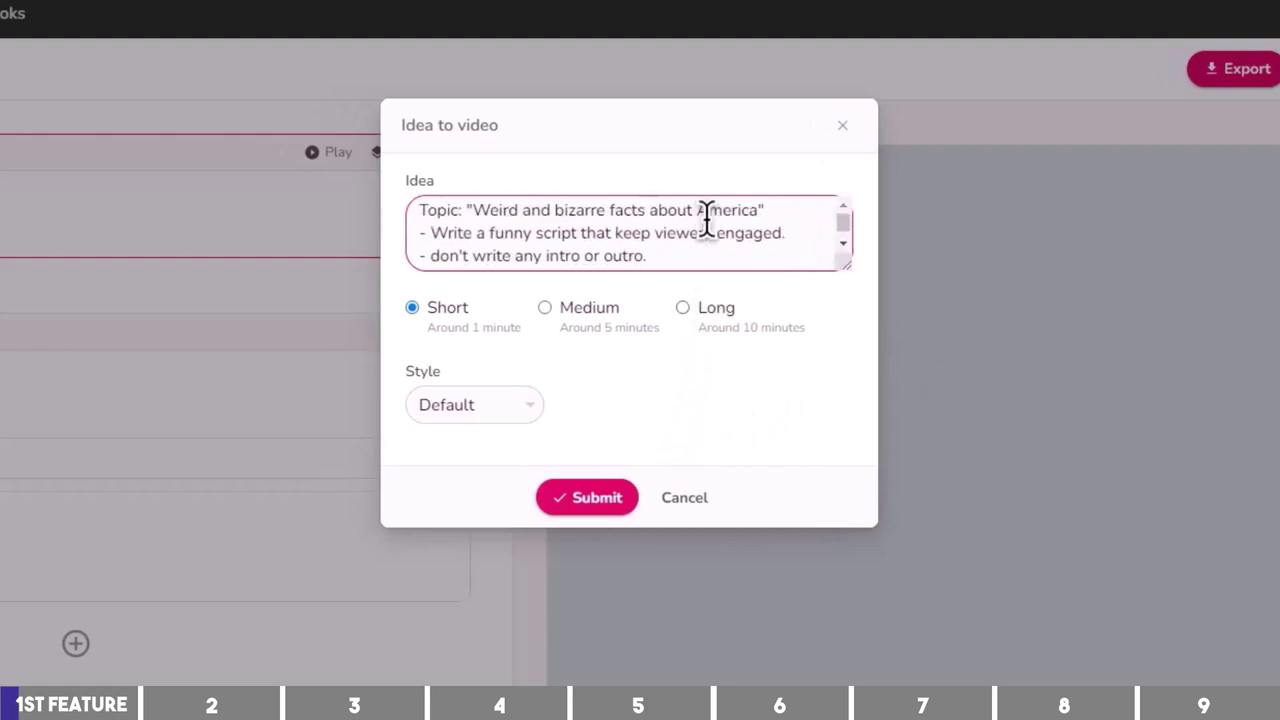
click(603, 495)
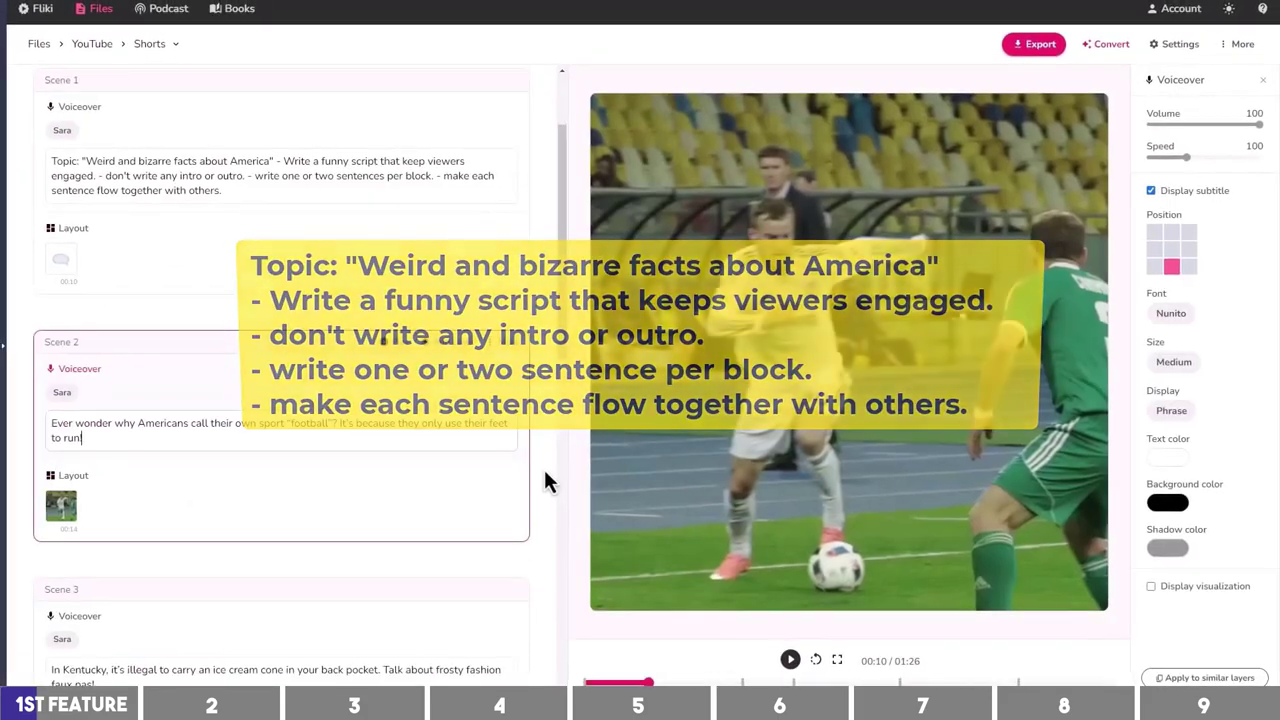
Step: Auto-generate a new Scene 7 after Scene 6 and select it for preview
scroll(552, 509, up, 3)
scroll(556, 508, down, 3)
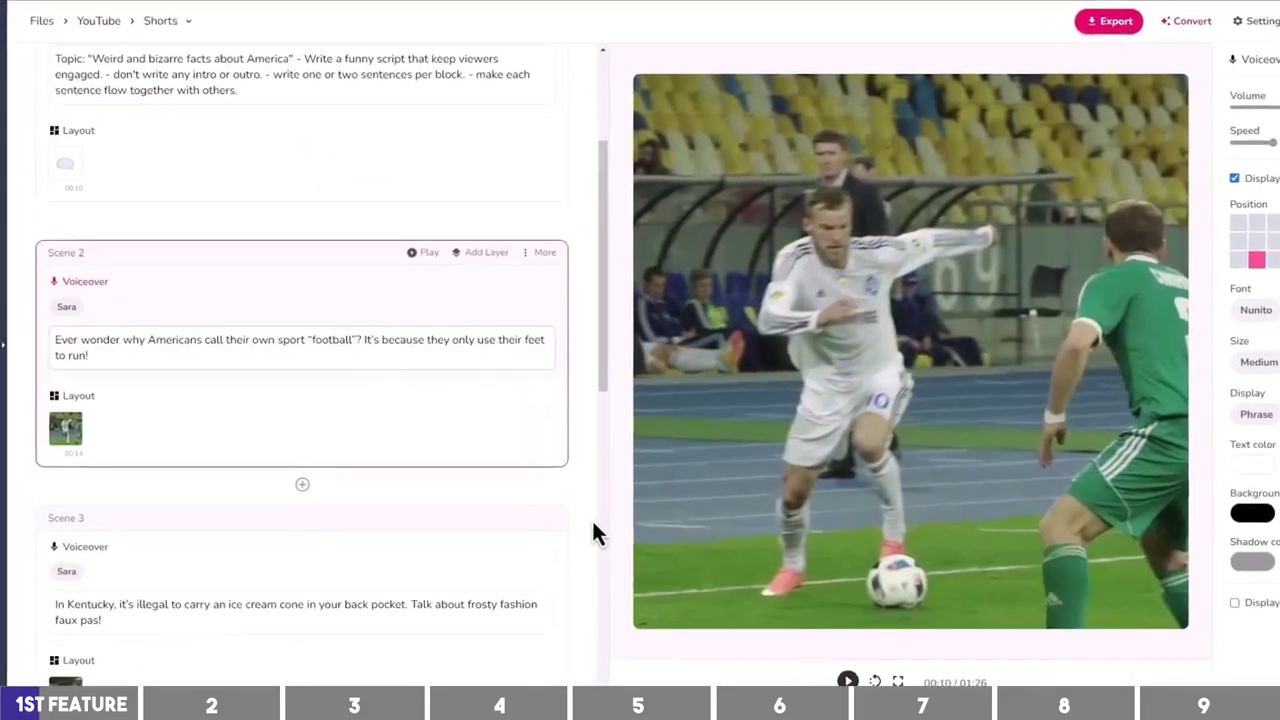
scroll(630, 540, down, 8)
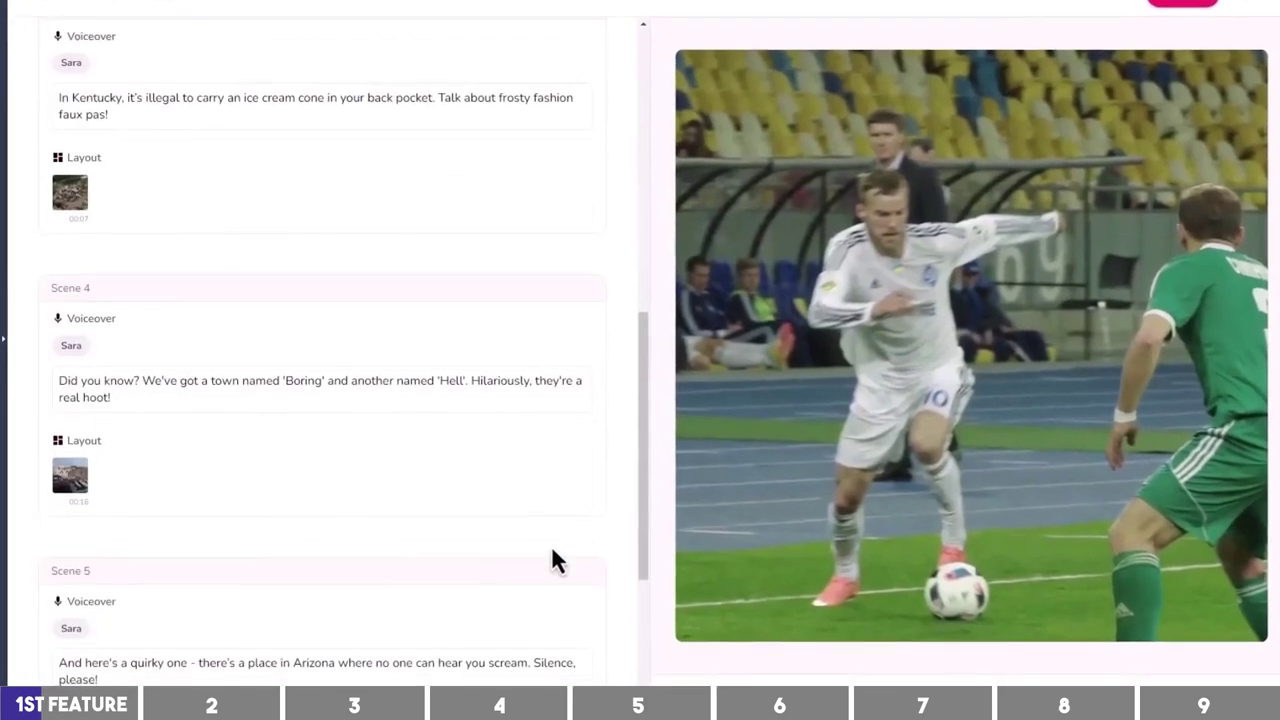
click(467, 542)
click(576, 427)
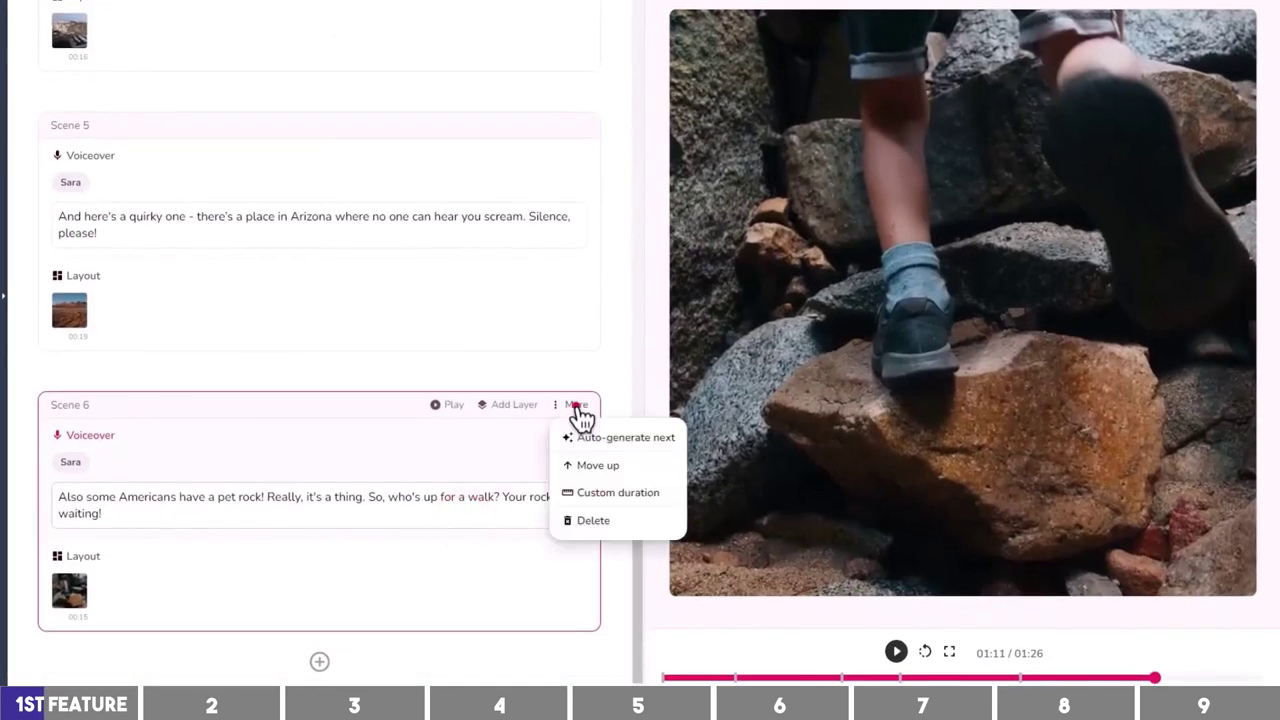
click(608, 437)
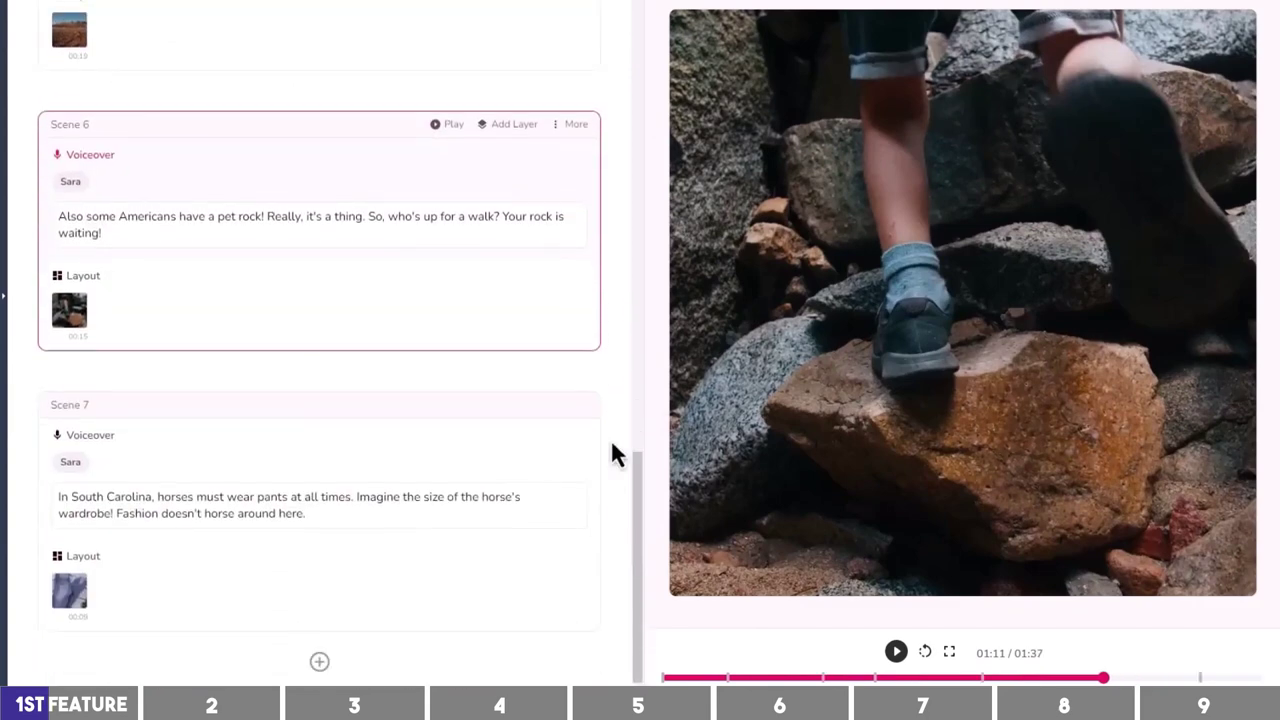
click(512, 512)
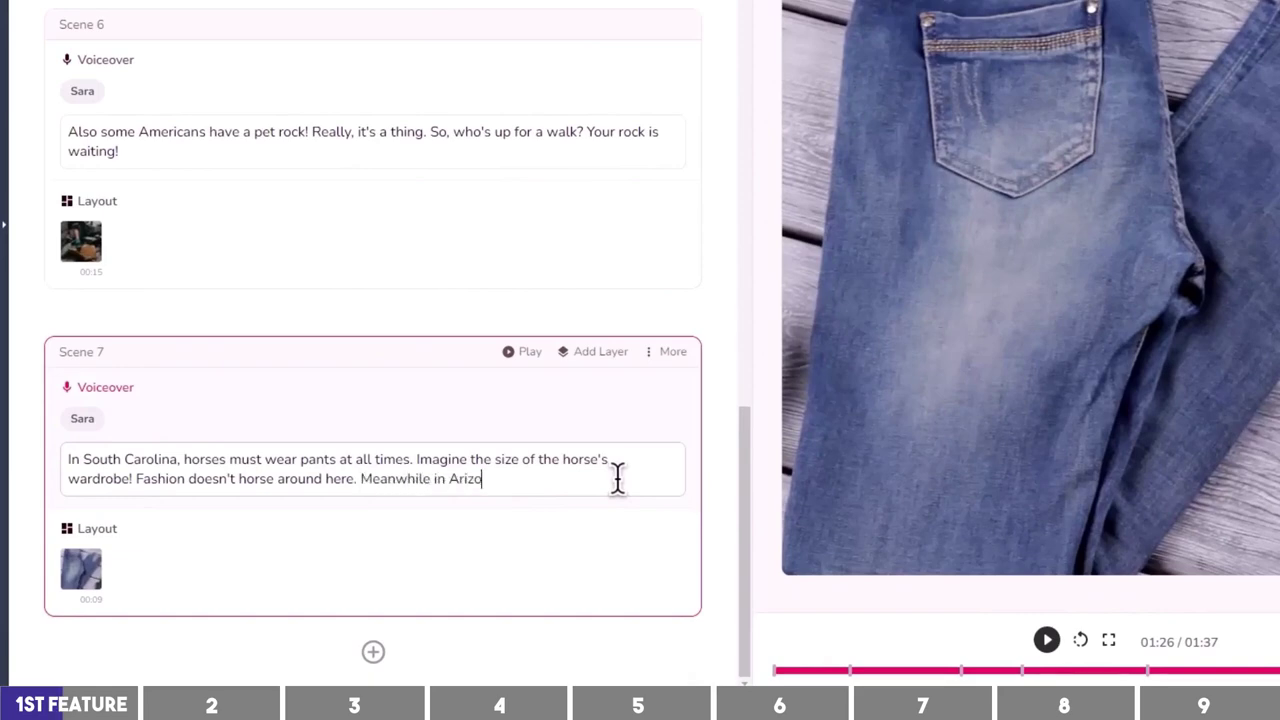
Step: Auto-generate Scene 8 and move 'Meanwhile in Arizona,' from Scene 7 to Scene 8's start
click(666, 365)
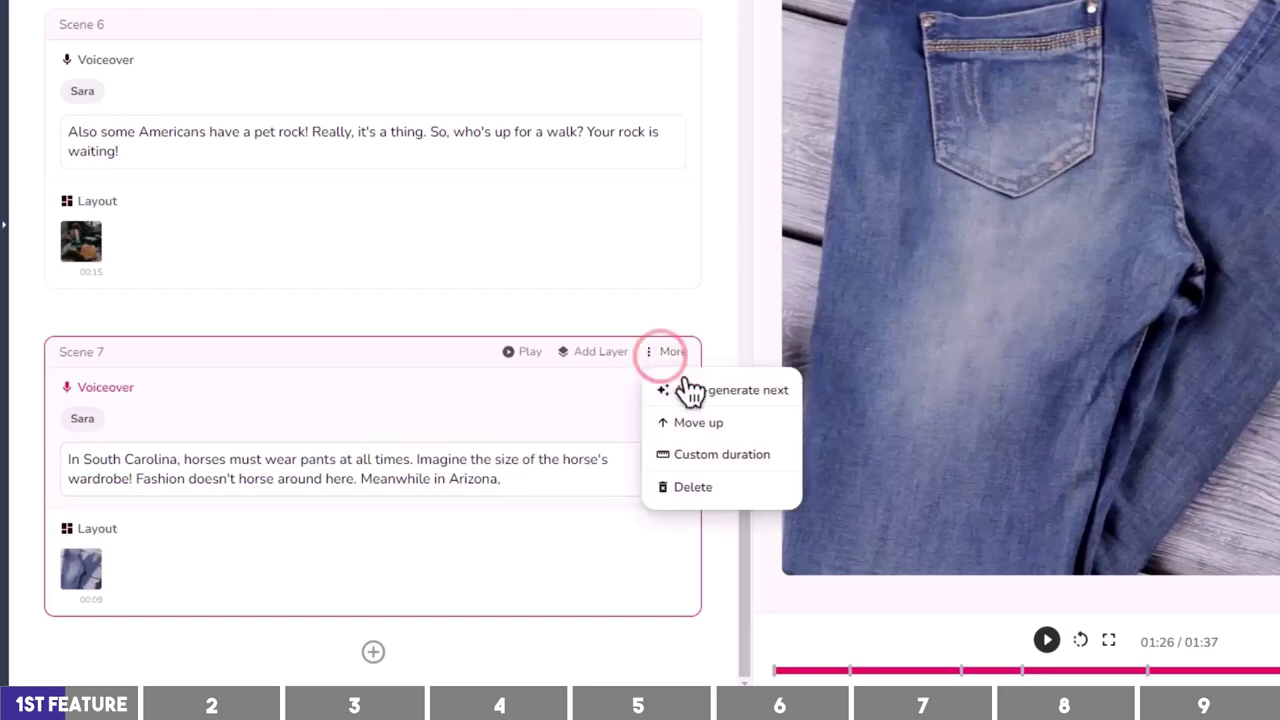
click(695, 388)
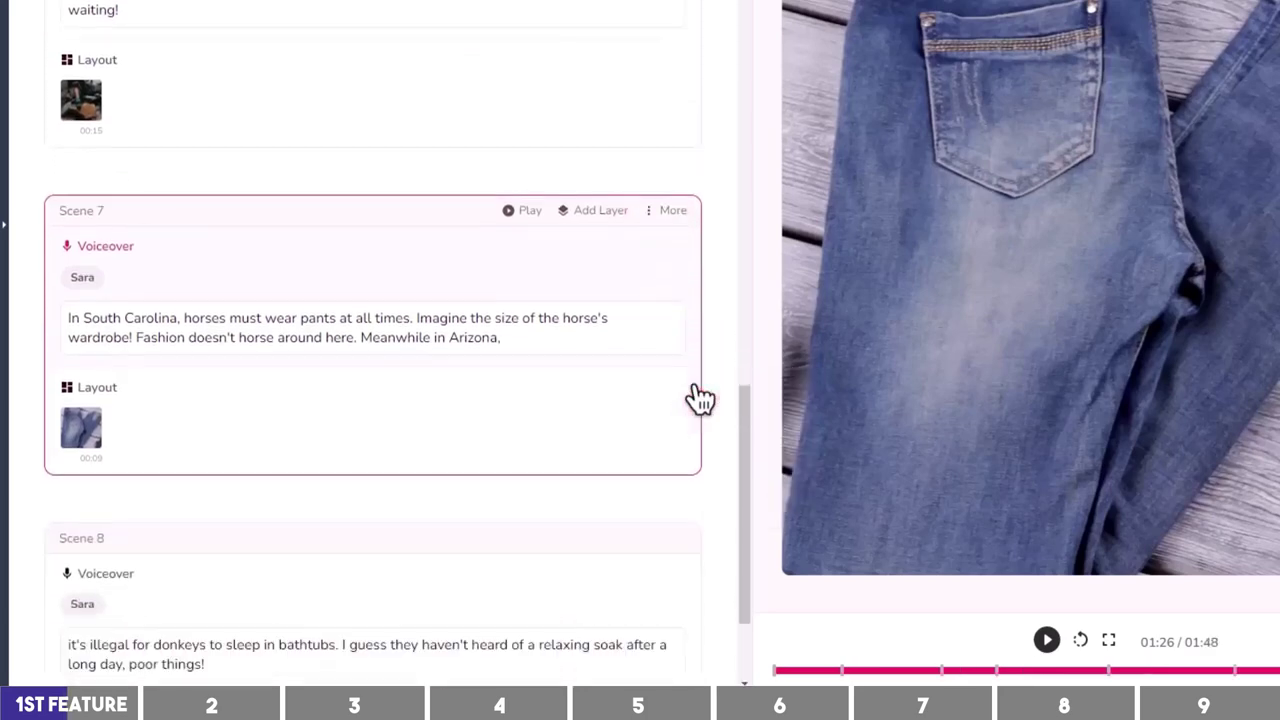
drag(517, 162, 357, 166)
key(ctrl+c)
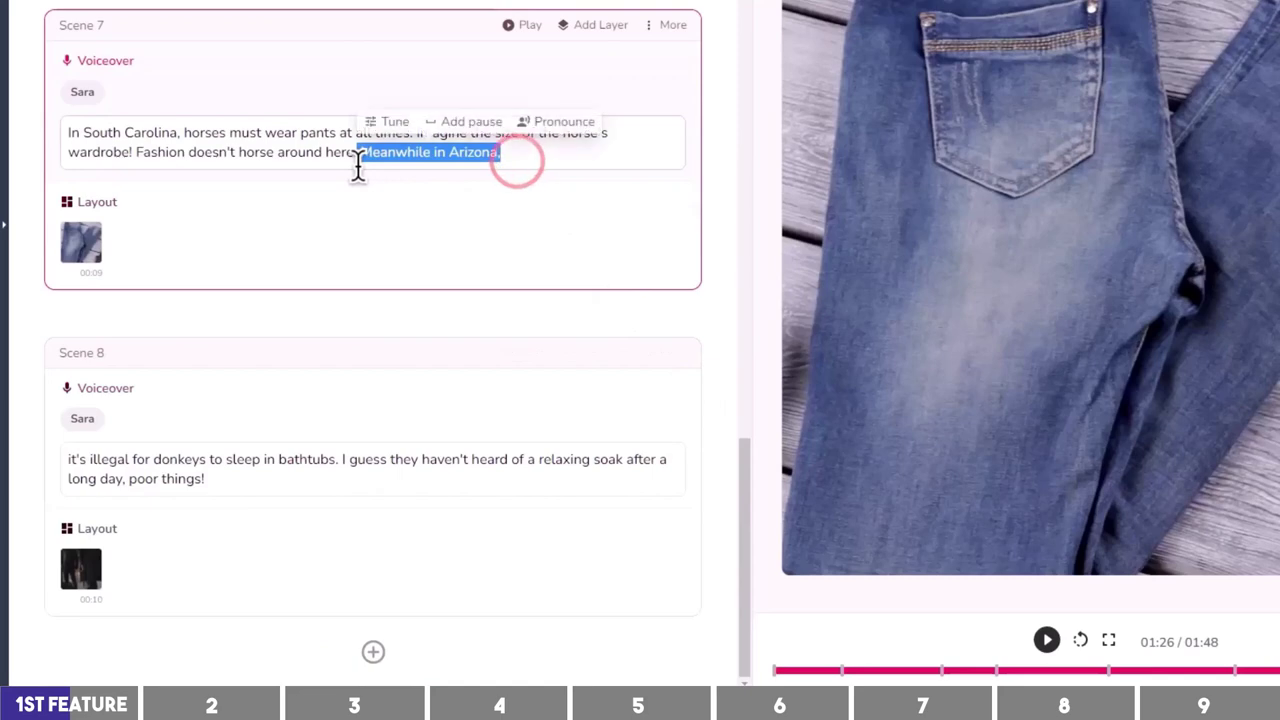
key(BackSpace)
click(69, 457)
key(ctrl+v)
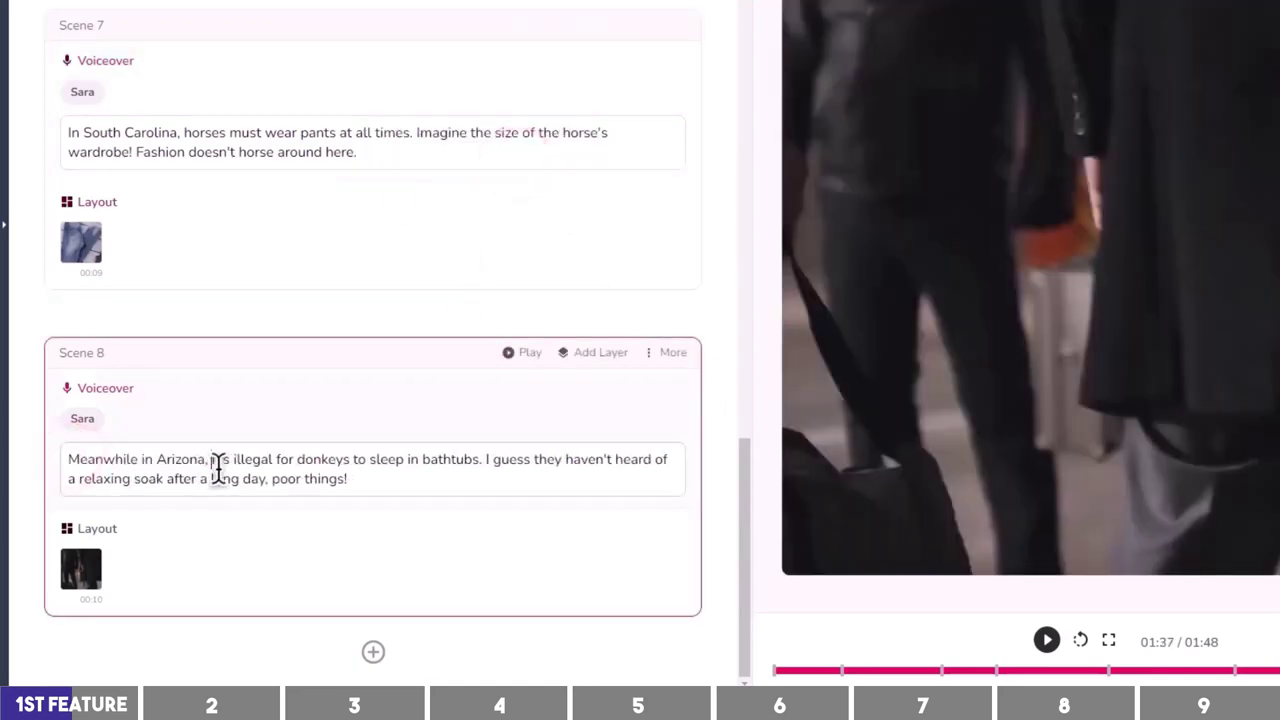
Step: Add 'know those' to Scene 8's voiceover and select Scene 1's prompt instructions
click(490, 468)
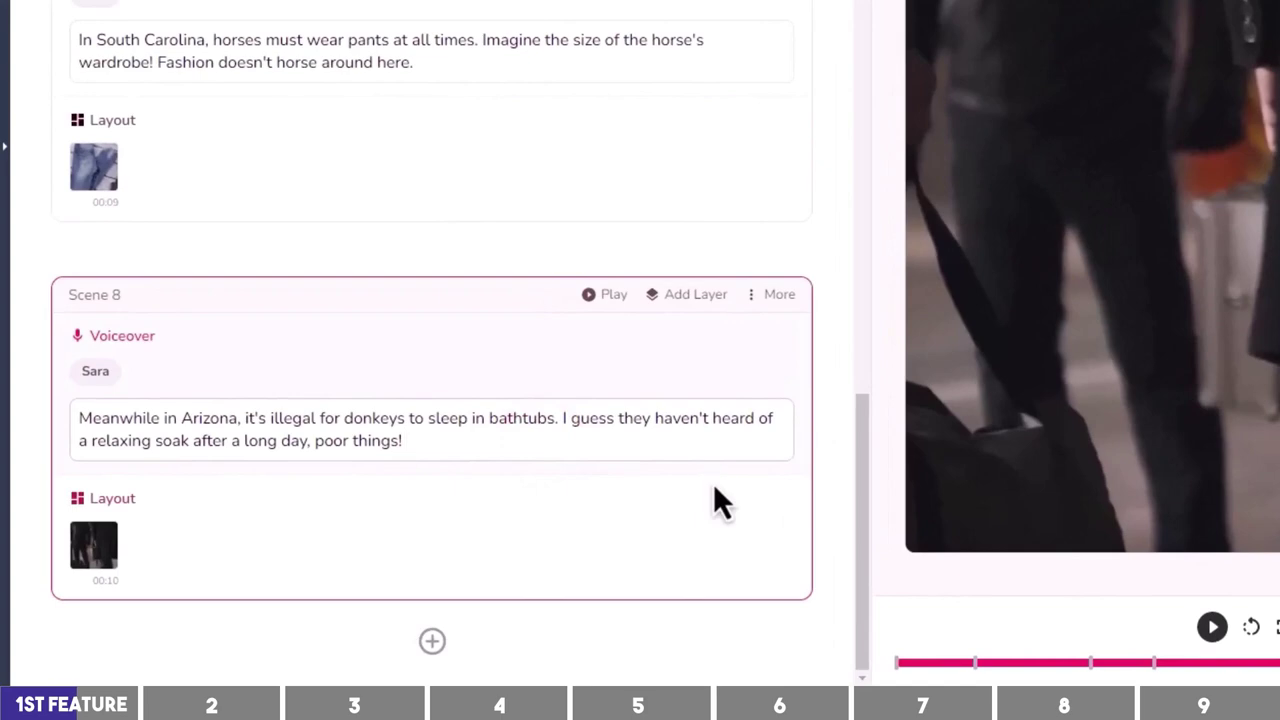
text(know those)
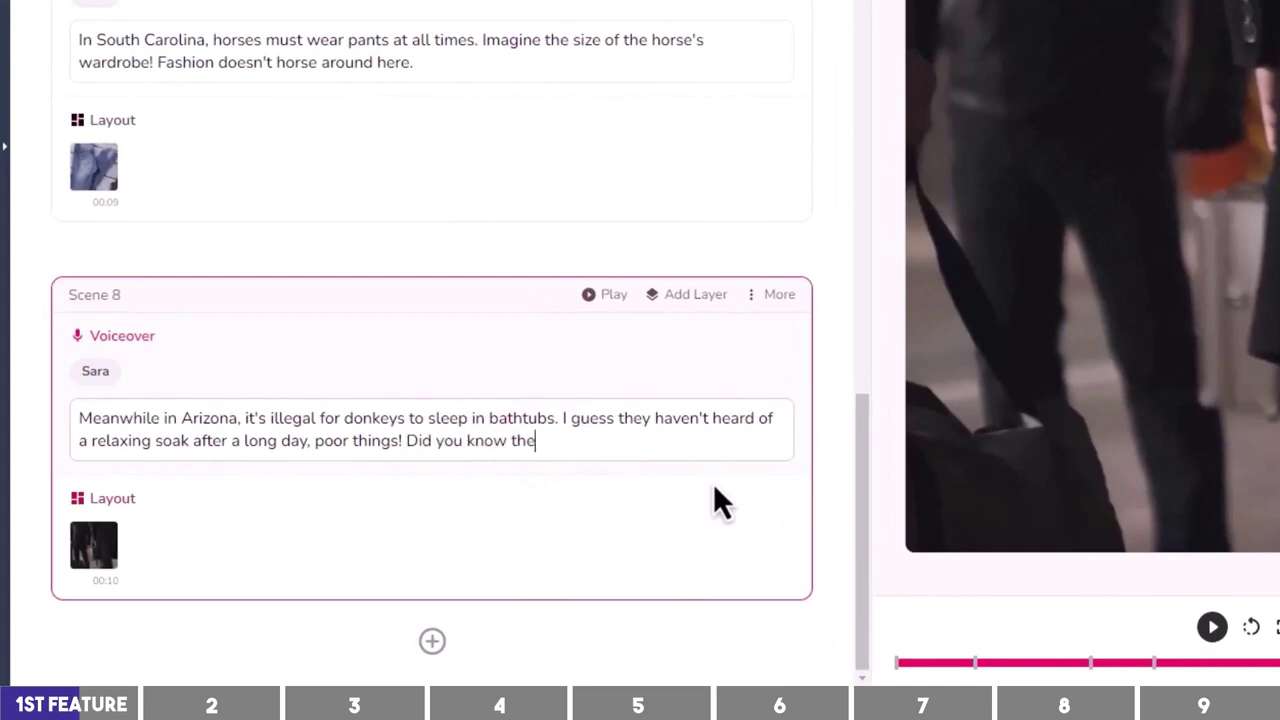
scroll(703, 265, up, 10)
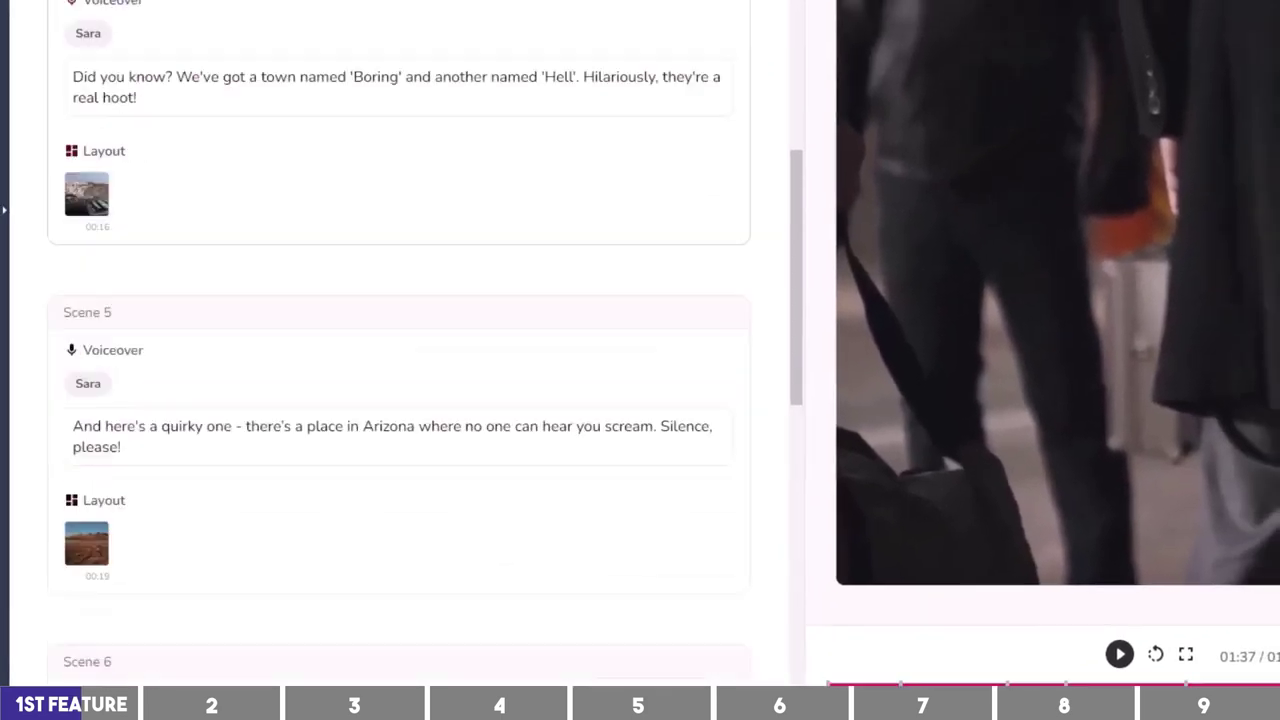
scroll(629, 171, up, 10)
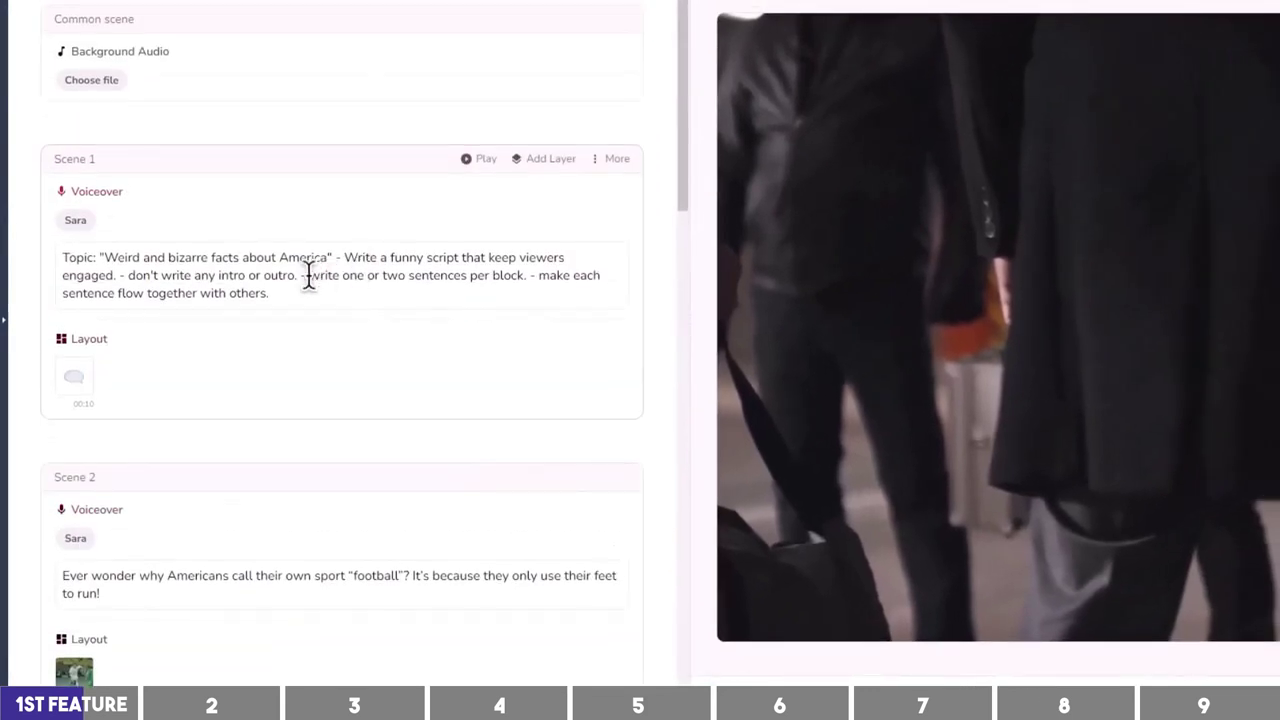
drag(329, 256, 377, 300)
Step: Trim Scene 1's voiceover to 'Weird and bizarre facts about America!' and select Scene 2
key(BackSpace)
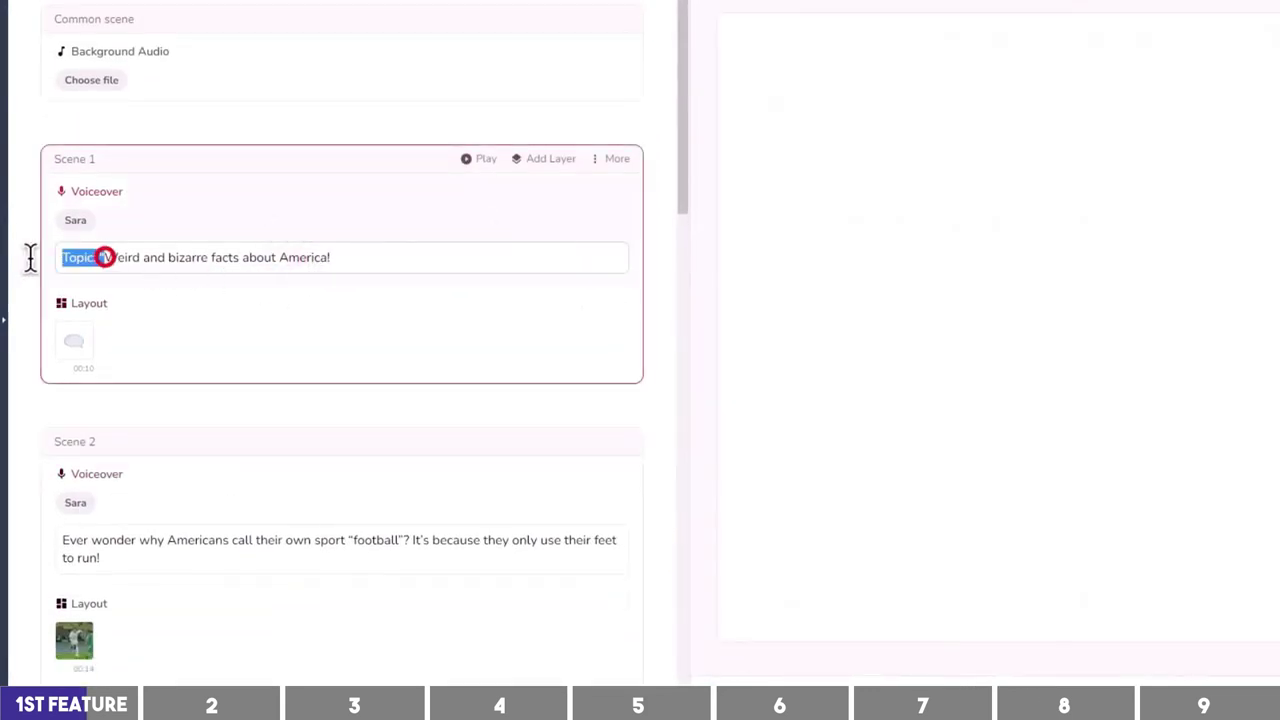
key(BackSpace)
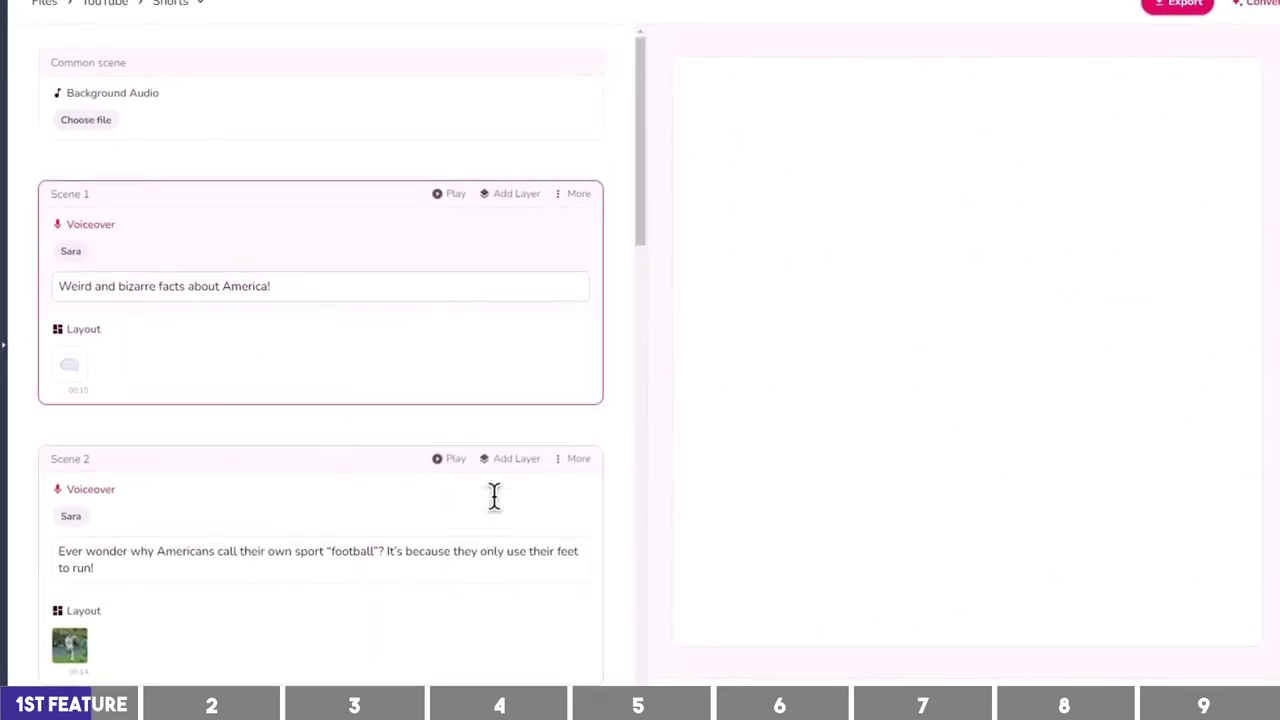
click(472, 288)
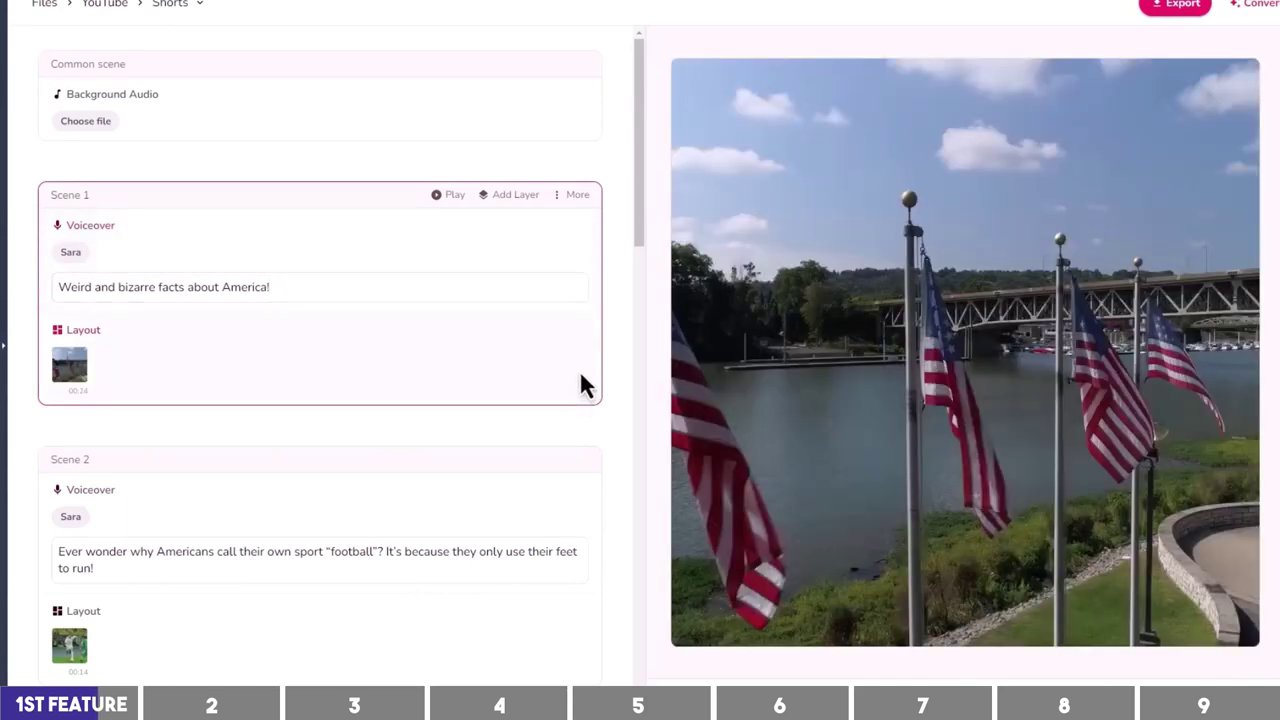
scroll(578, 385, down, 2)
click(551, 409)
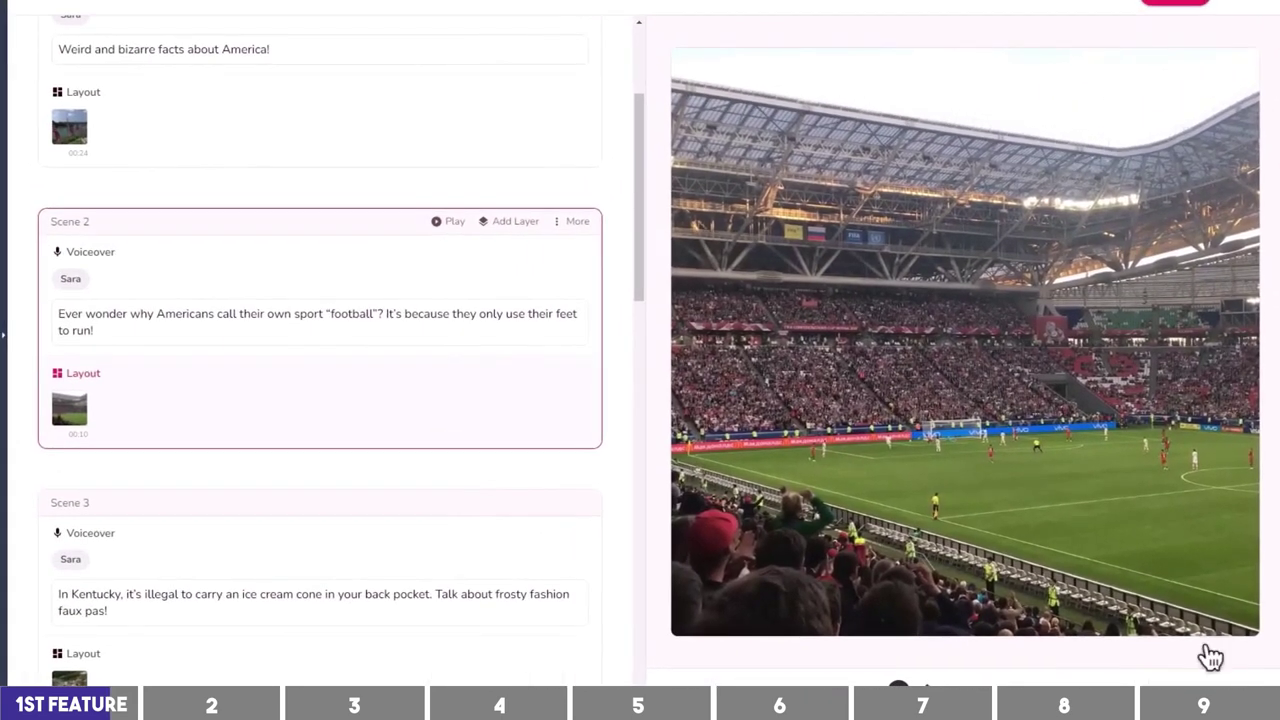
Step: Give Scene 2 the cheerful American football players clip found by searching 'America football'
click(568, 380)
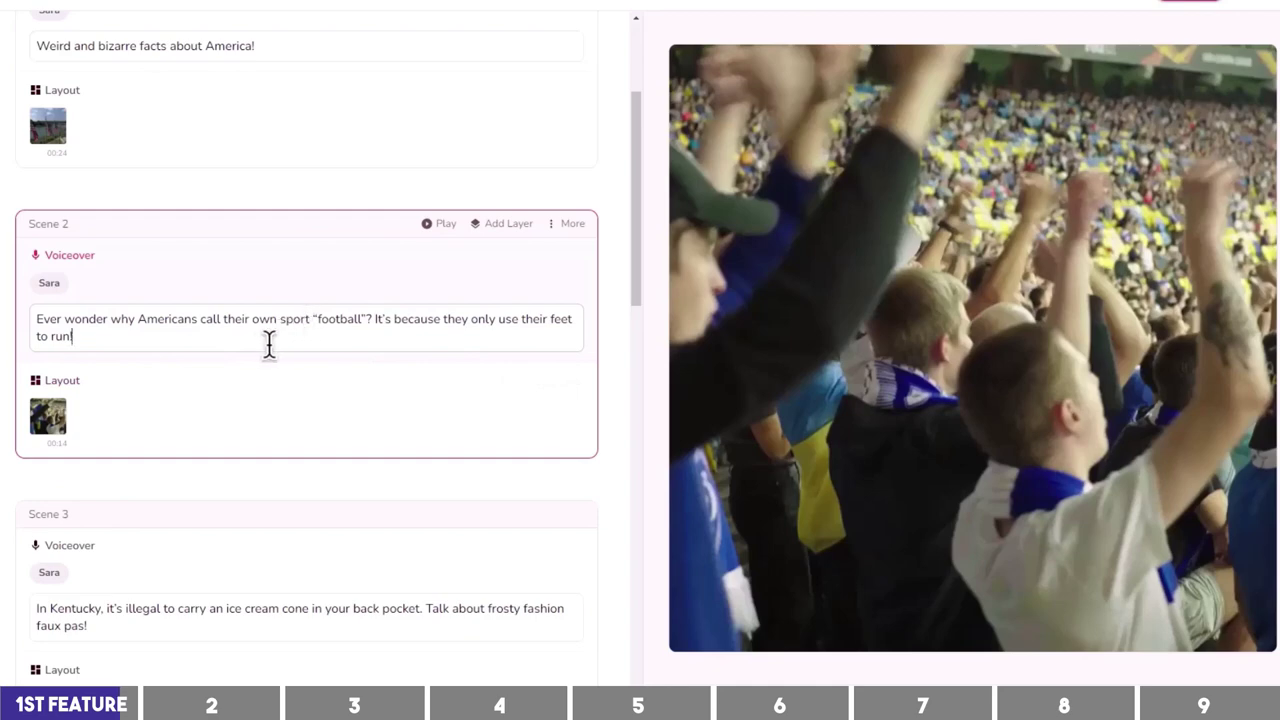
click(46, 425)
text(Ameri)
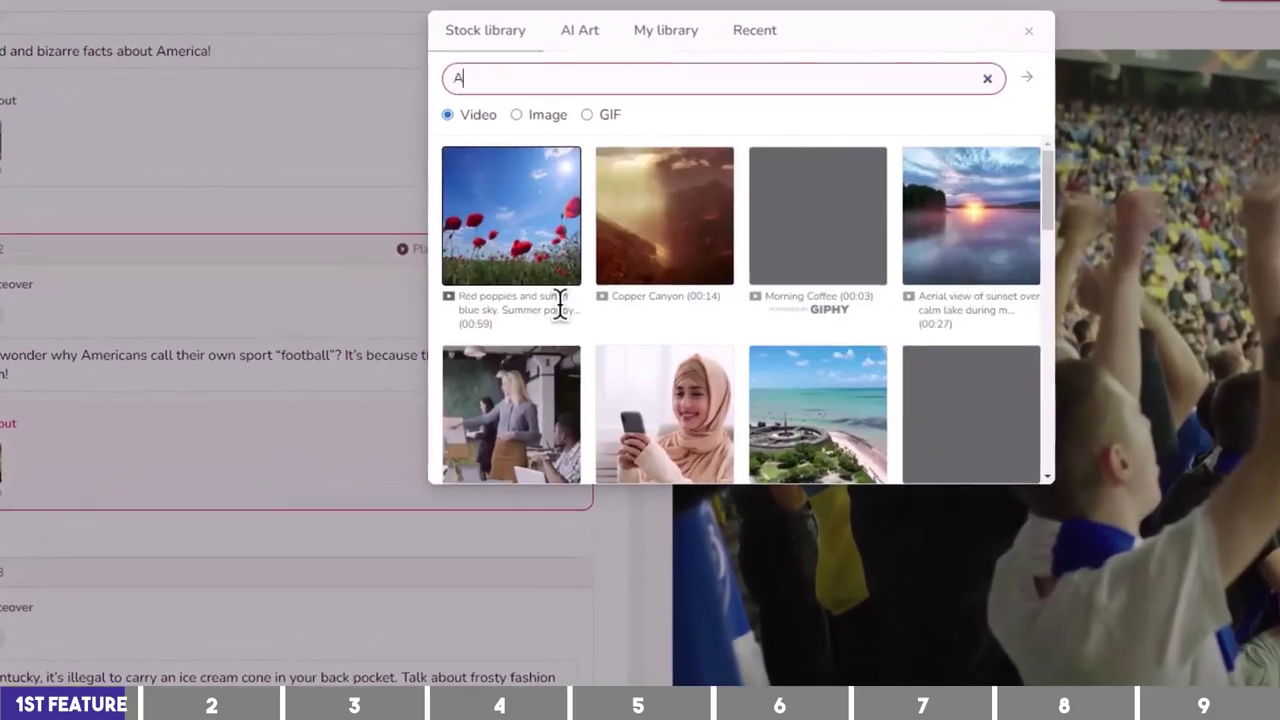
text(ca footbal)
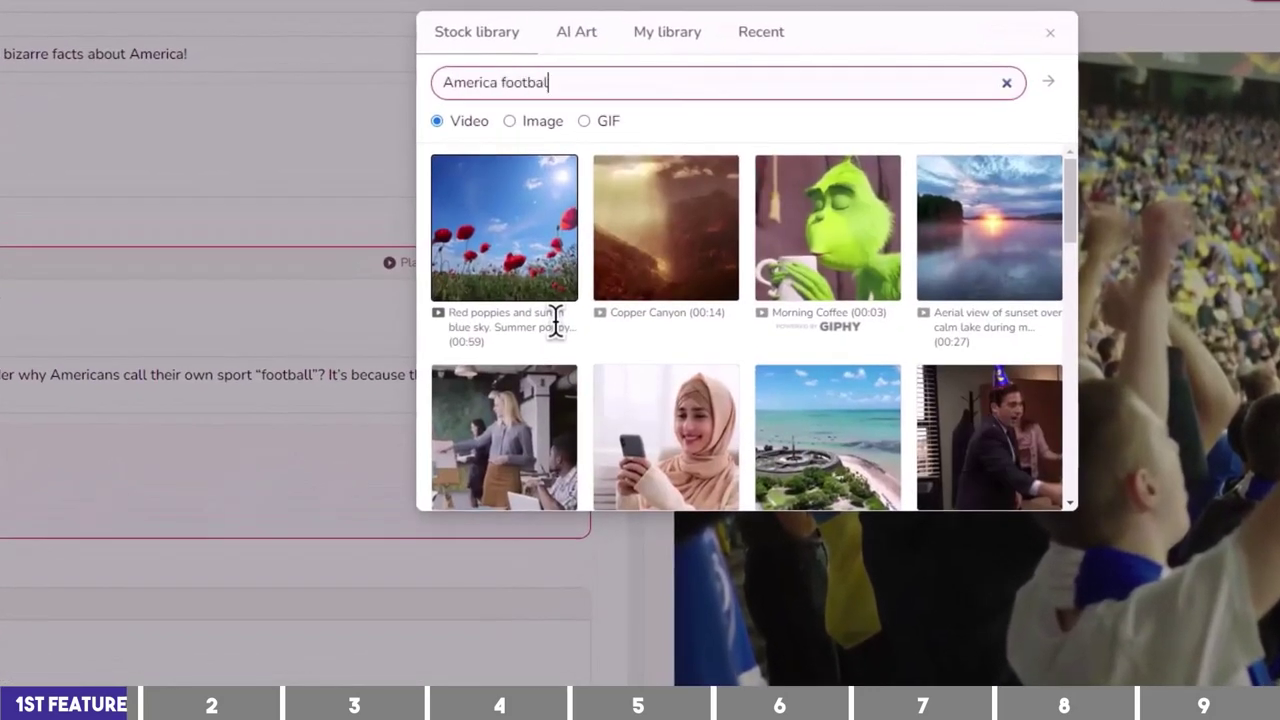
text(l)
scroll(610, 300, down, 3)
scroll(642, 323, down, 1)
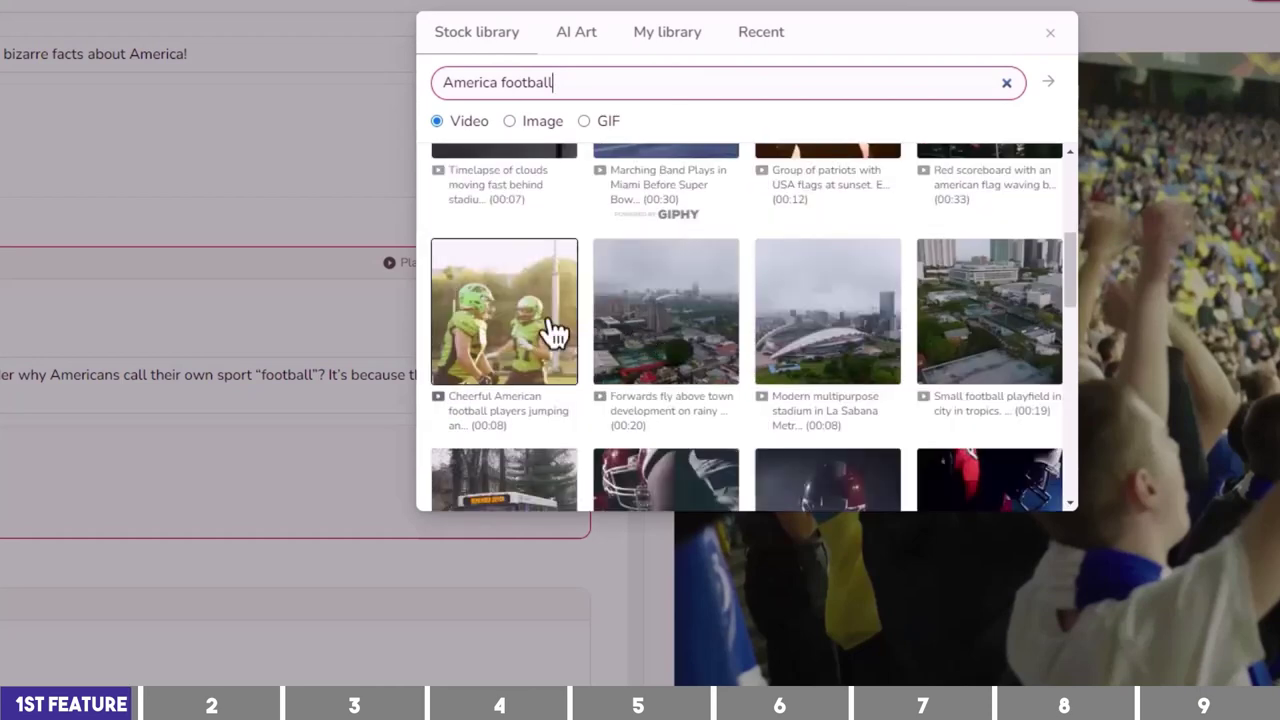
scroll(540, 333, down, 2)
click(545, 280)
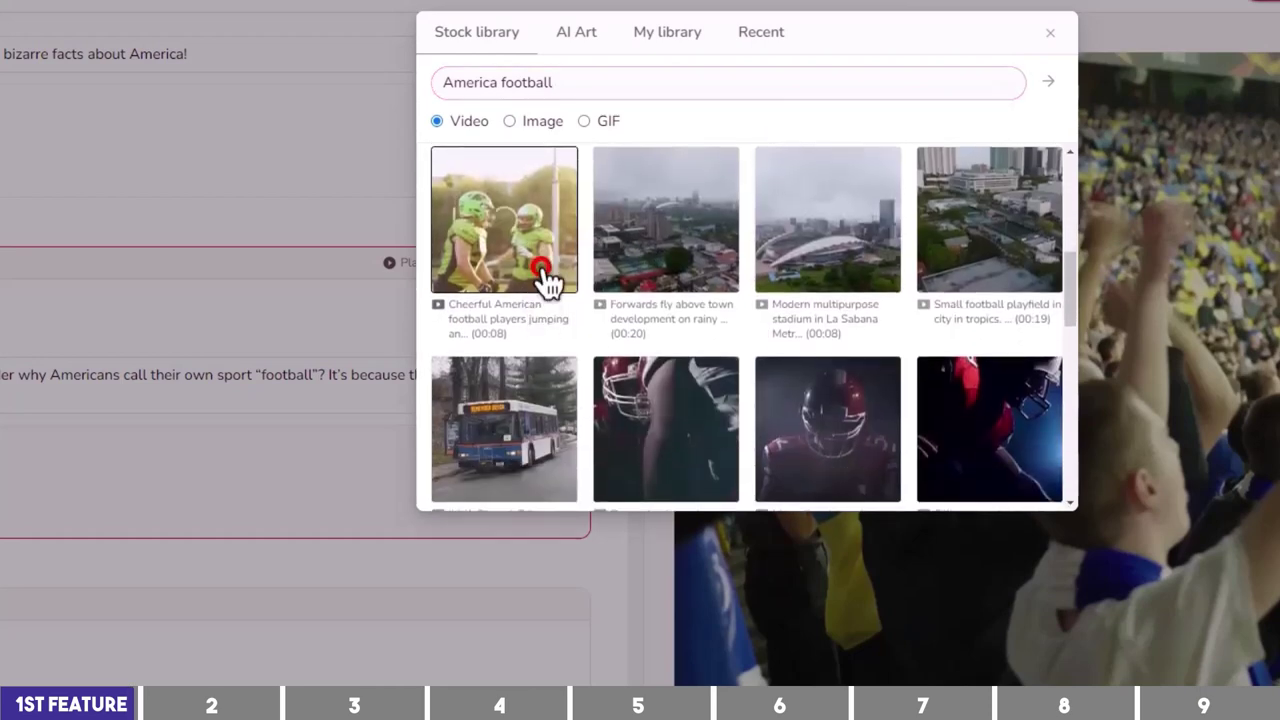
Step: Select Scene 3 and bring up its media choices
scroll(537, 343, down, 1)
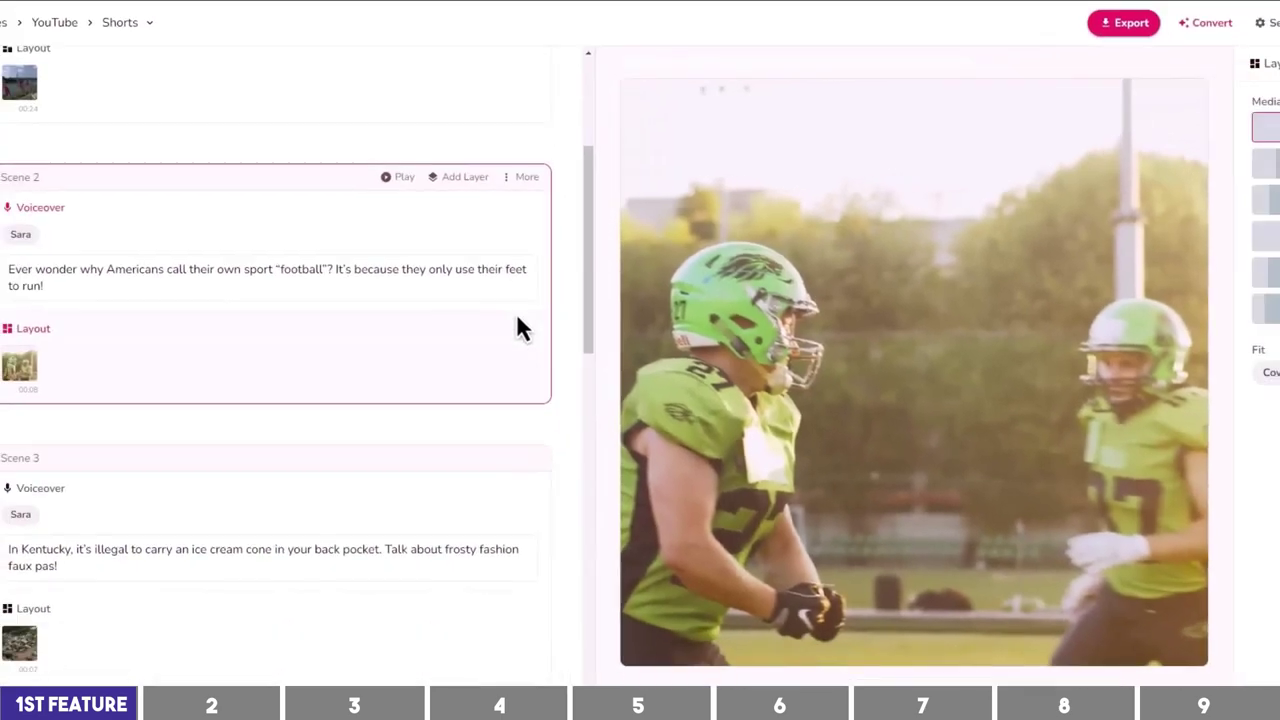
scroll(503, 302, down, 3)
click(489, 255)
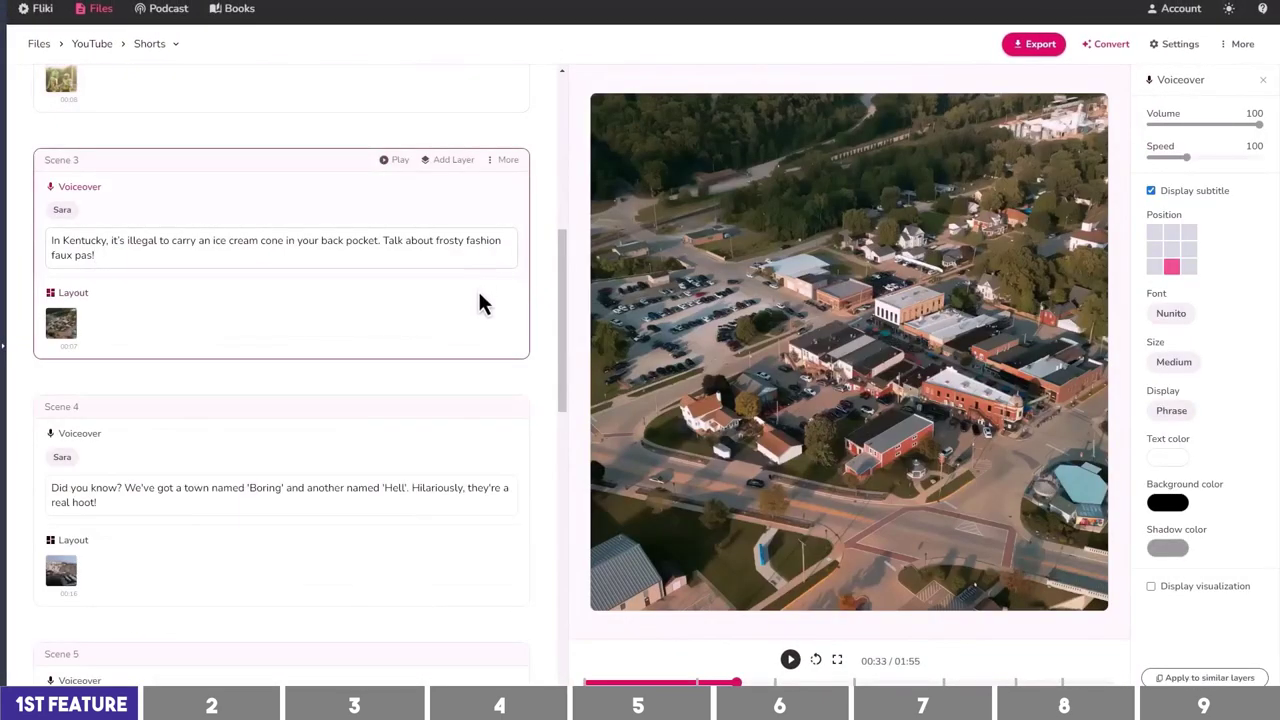
click(445, 322)
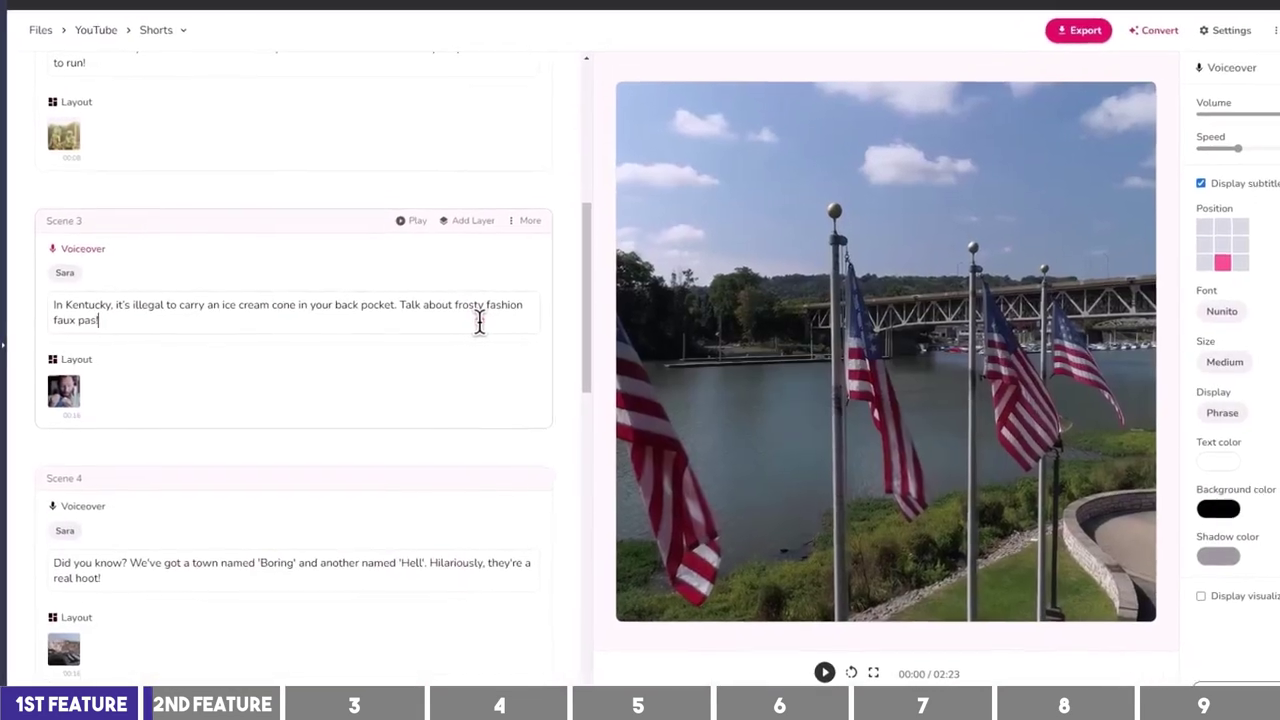
Step: Generate a Cinematic-style AI-art image of ice cream for Scene 3
click(479, 320)
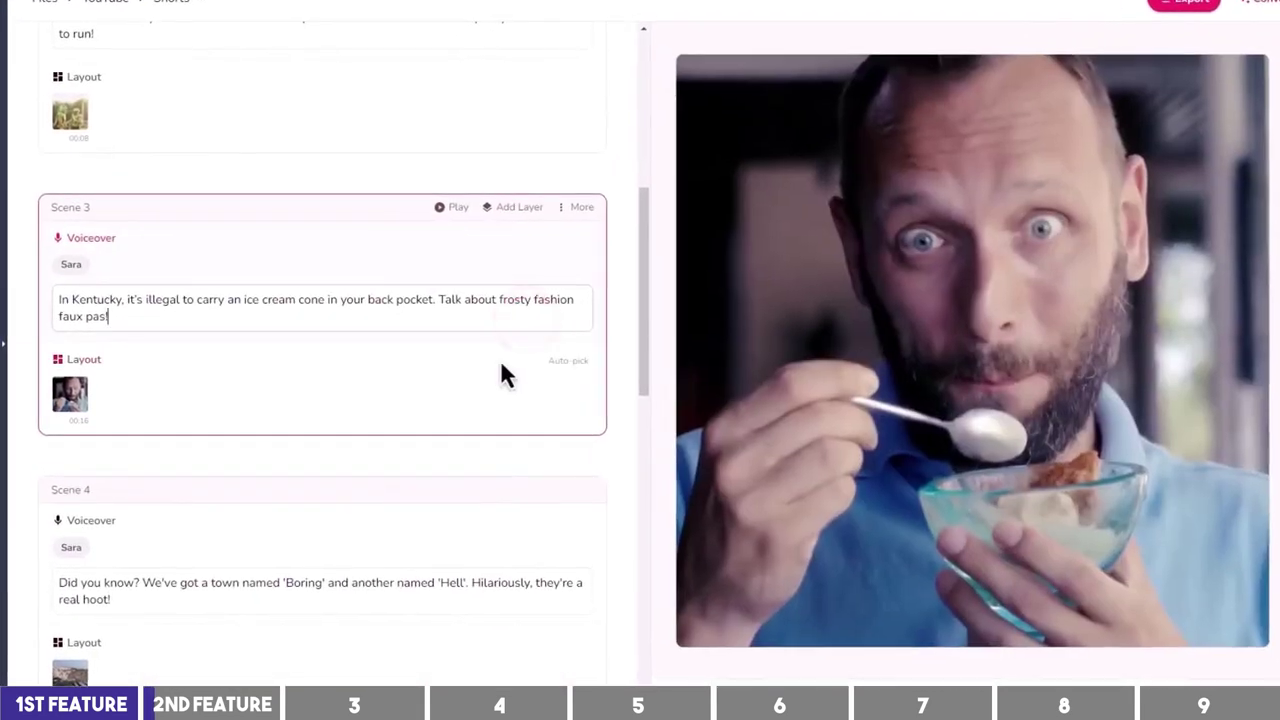
click(66, 398)
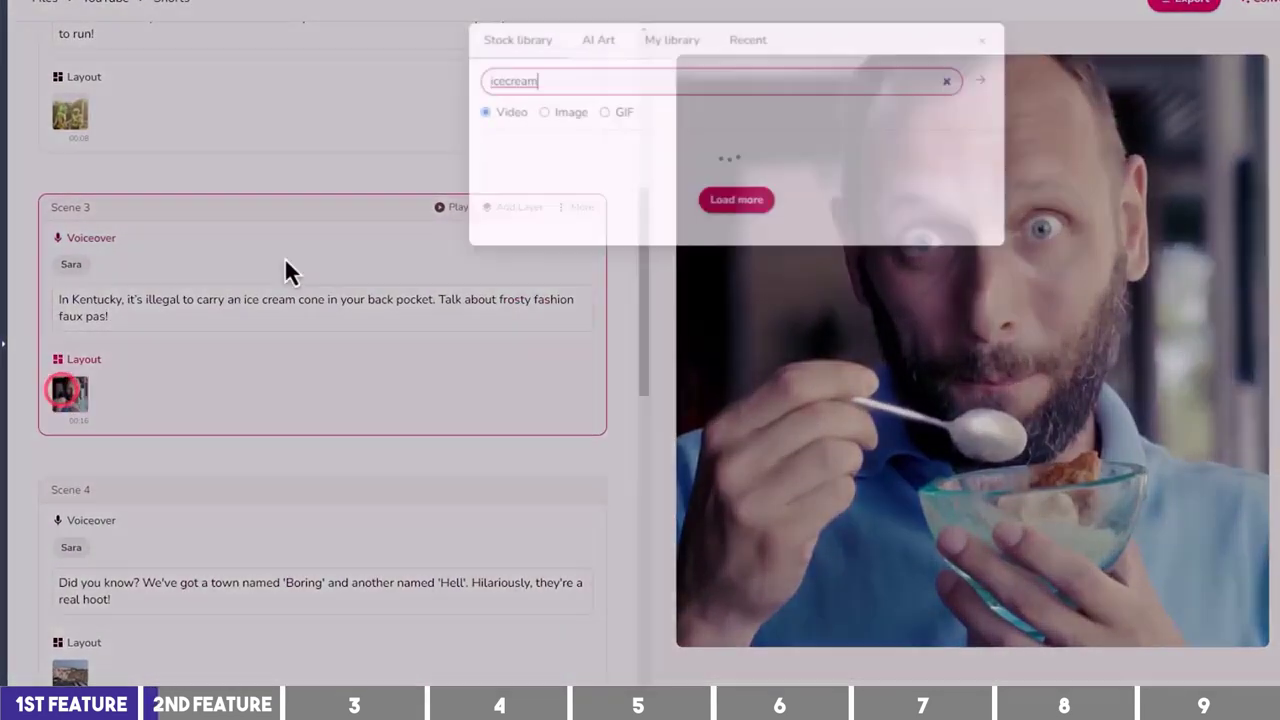
click(605, 42)
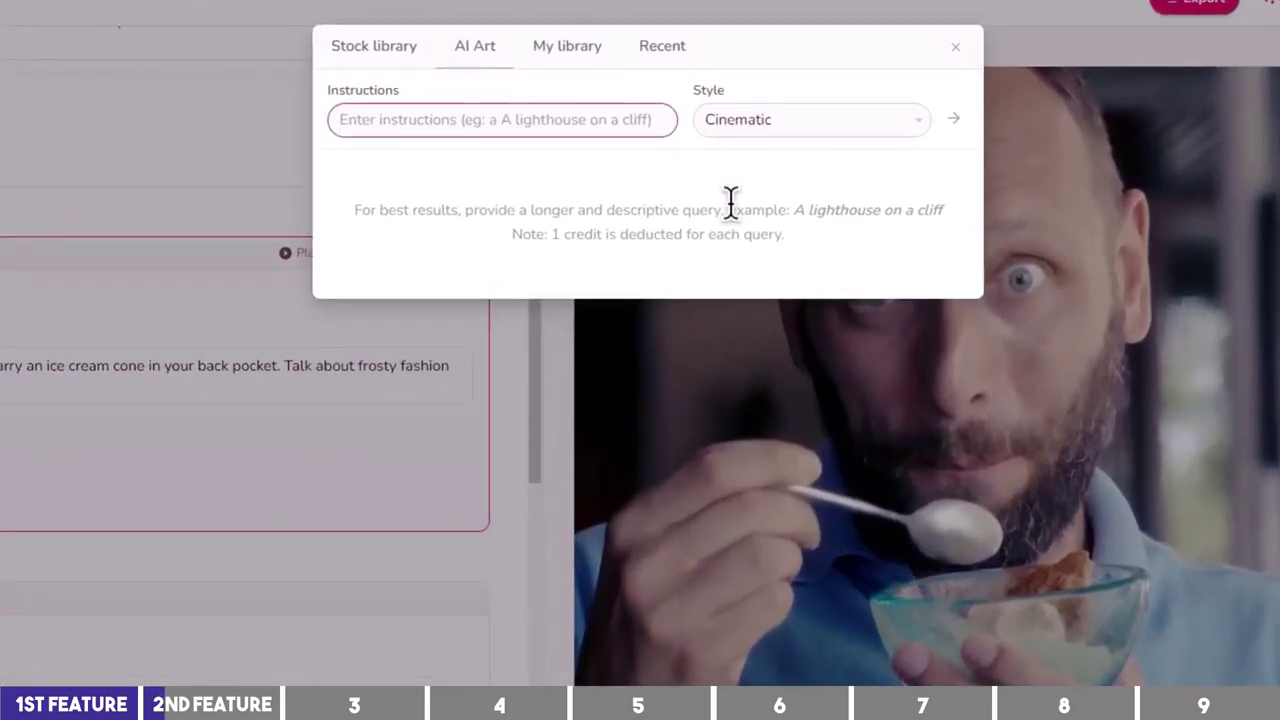
text(ice cream in a delivery box)
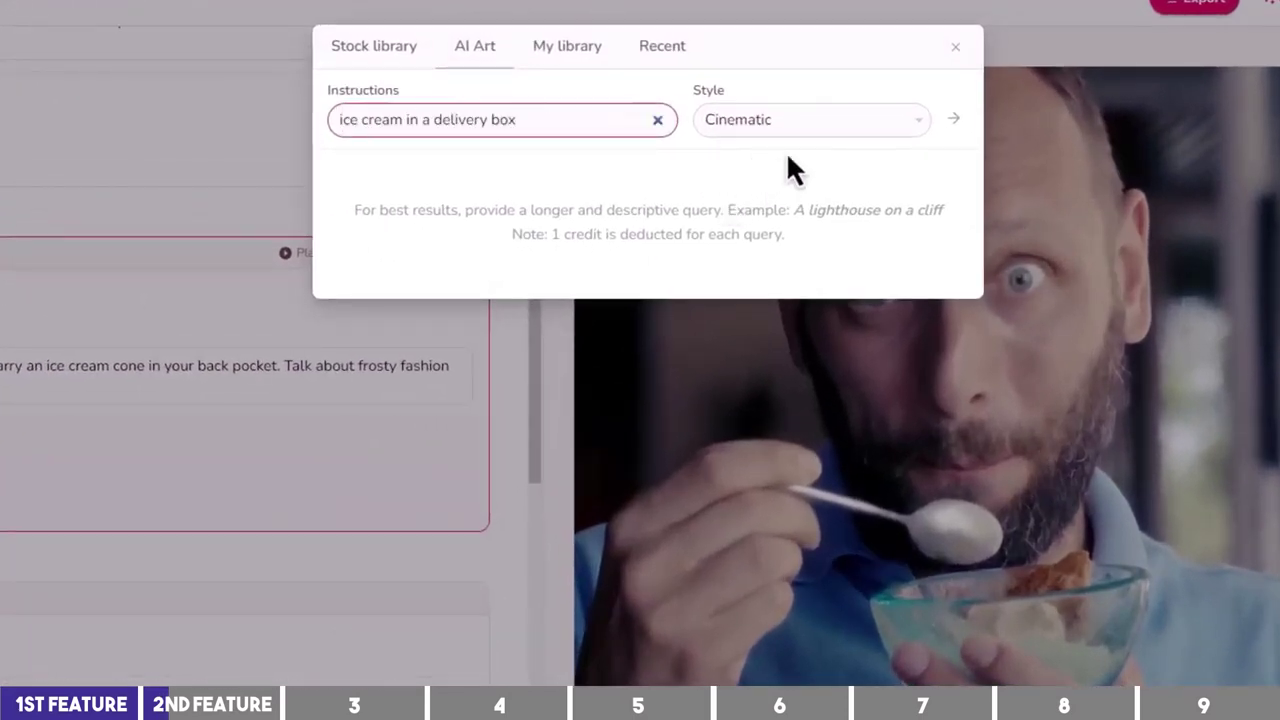
click(816, 126)
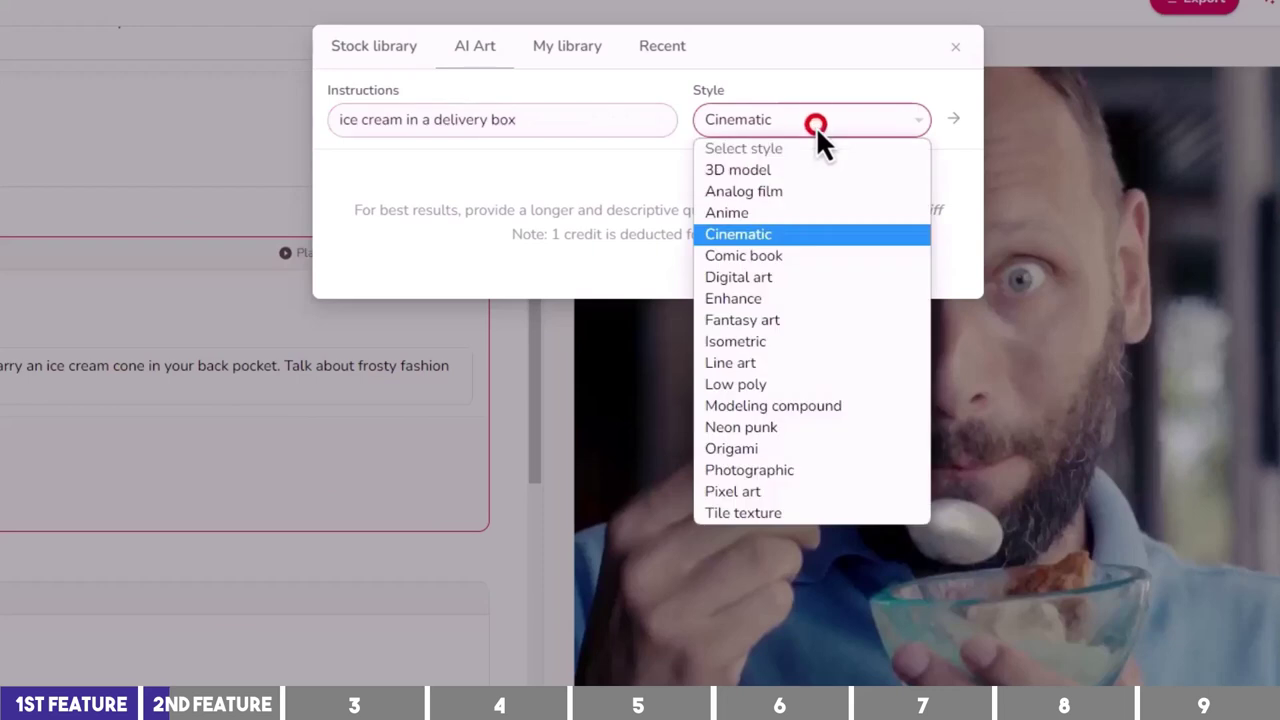
click(832, 125)
click(950, 121)
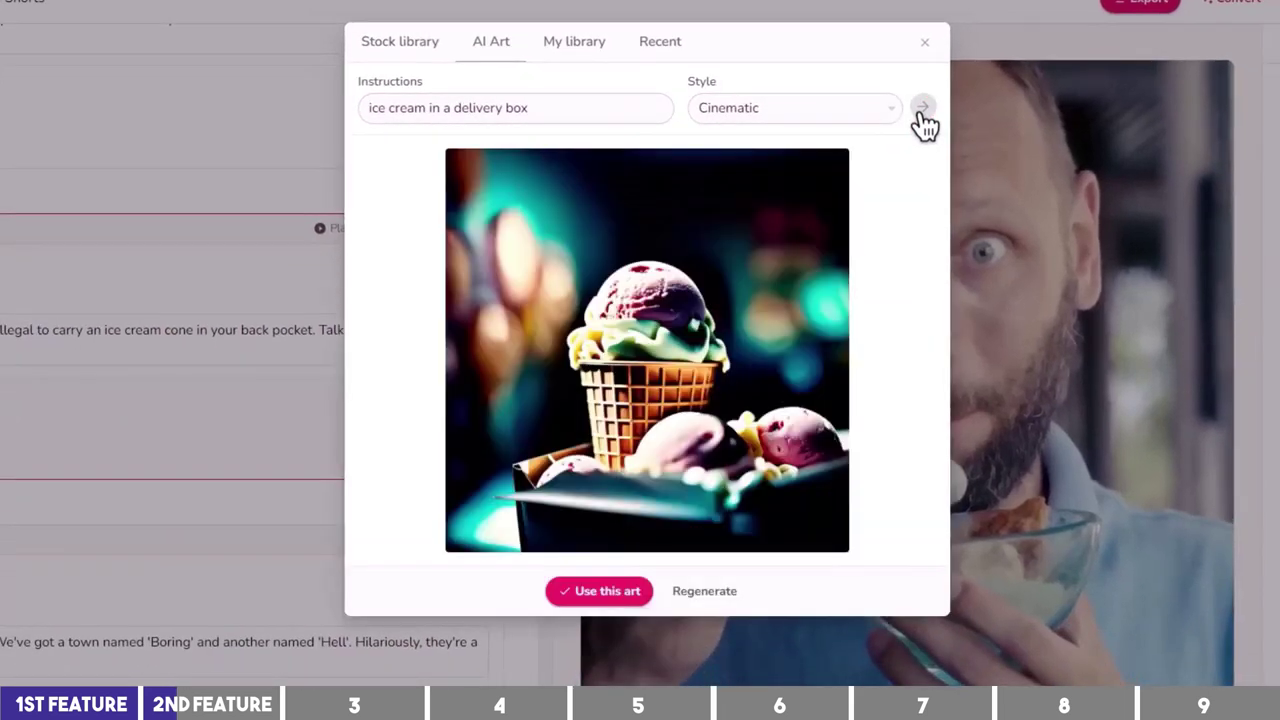
Step: Regenerate the ice cream image in Fantasy art style and use it for Scene 3
click(791, 110)
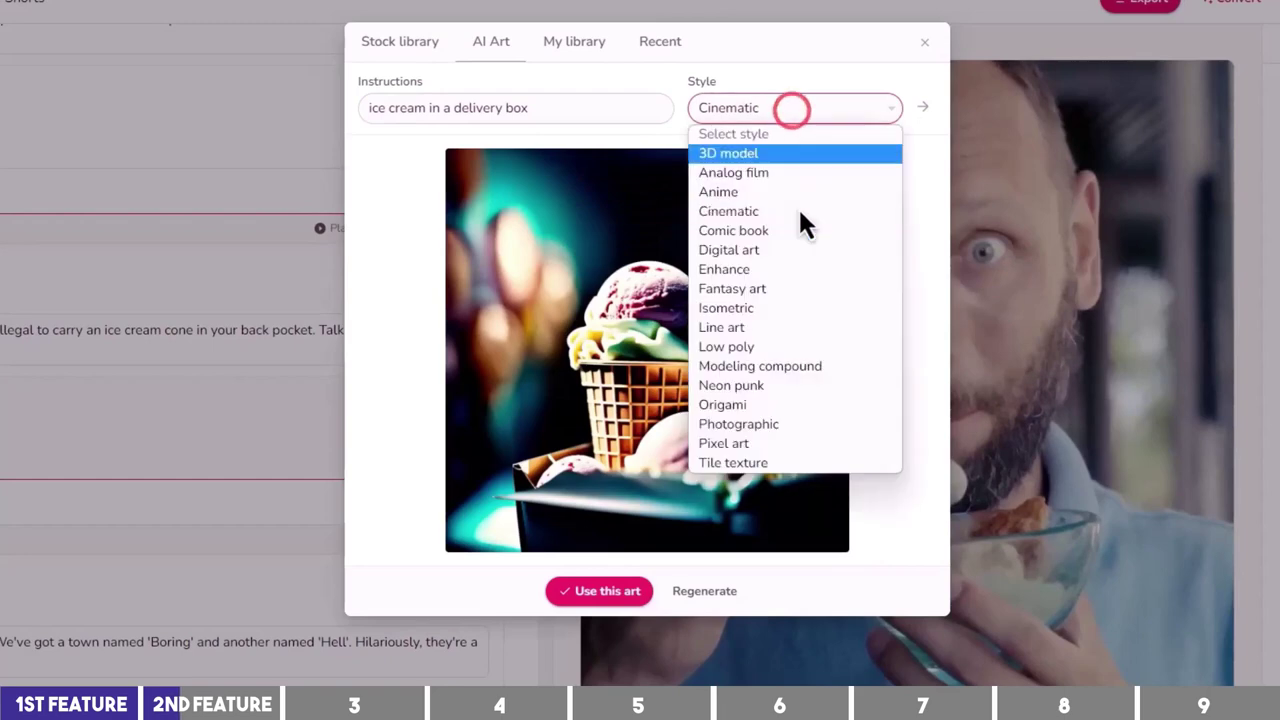
click(789, 288)
click(921, 110)
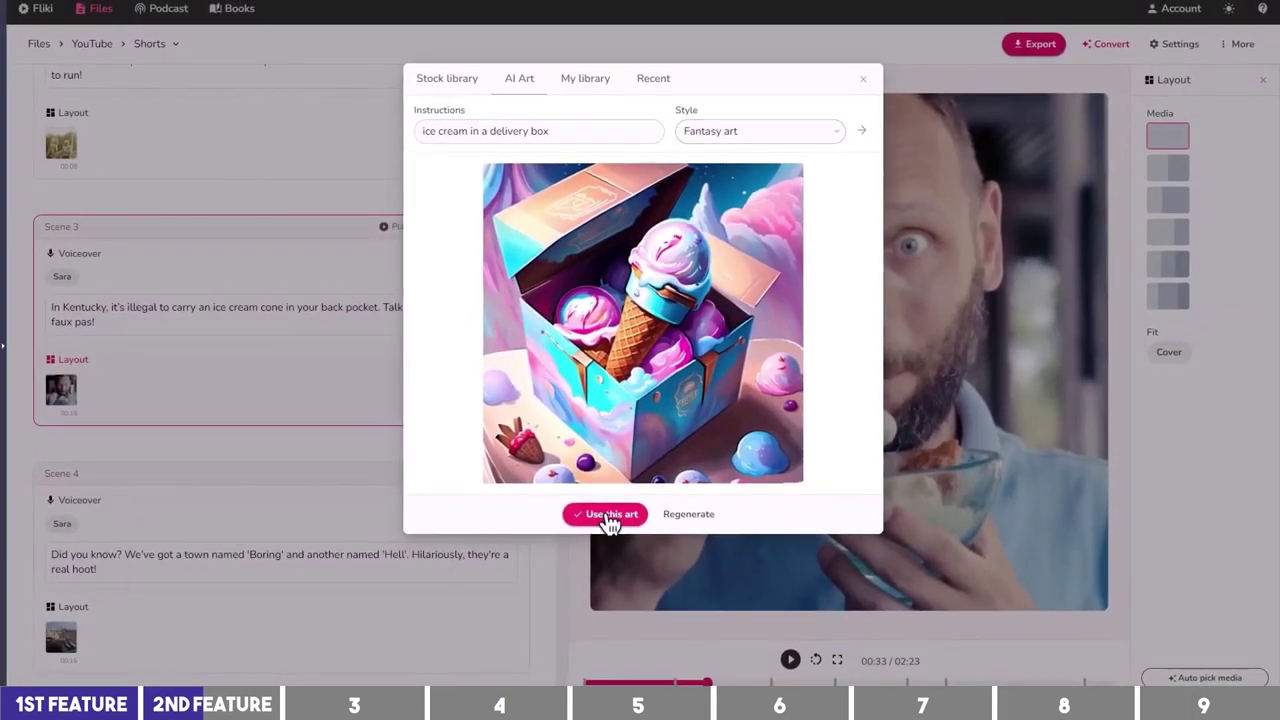
click(608, 515)
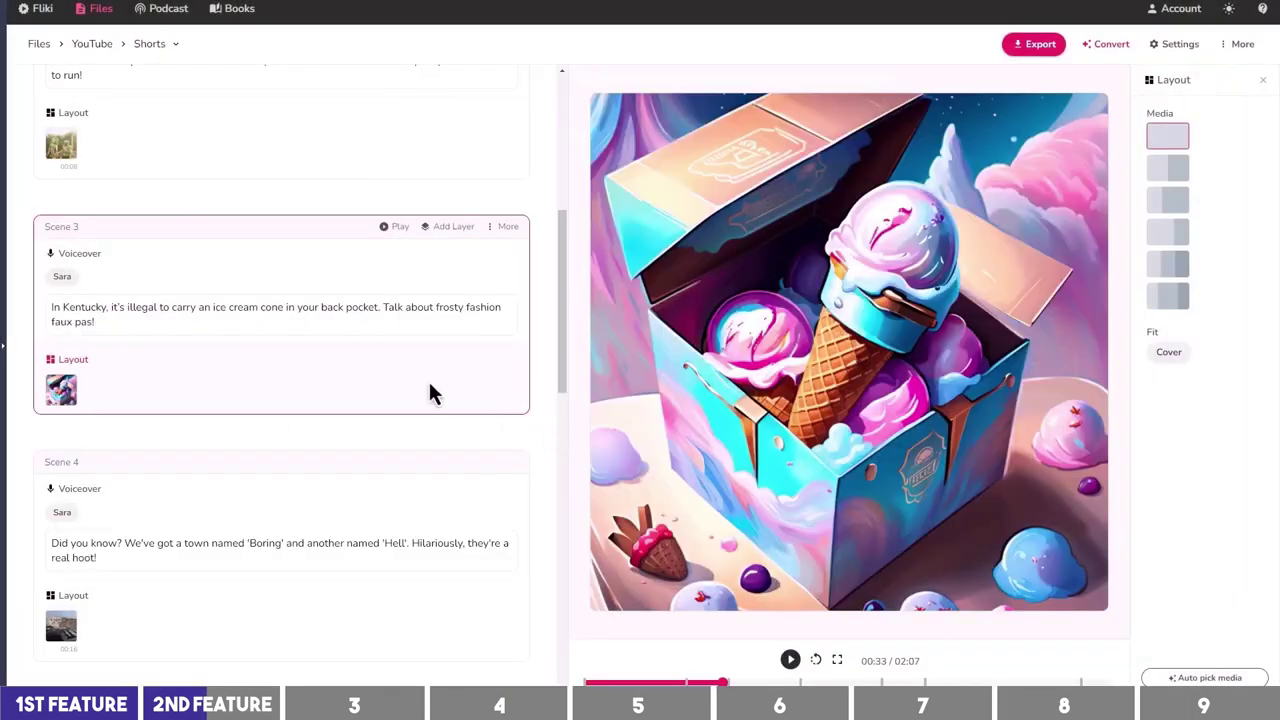
scroll(392, 328, up, 5)
Step: Save video settings with a 0.1-second scene gap and Portrait (9:16) aspect ratio
click(355, 305)
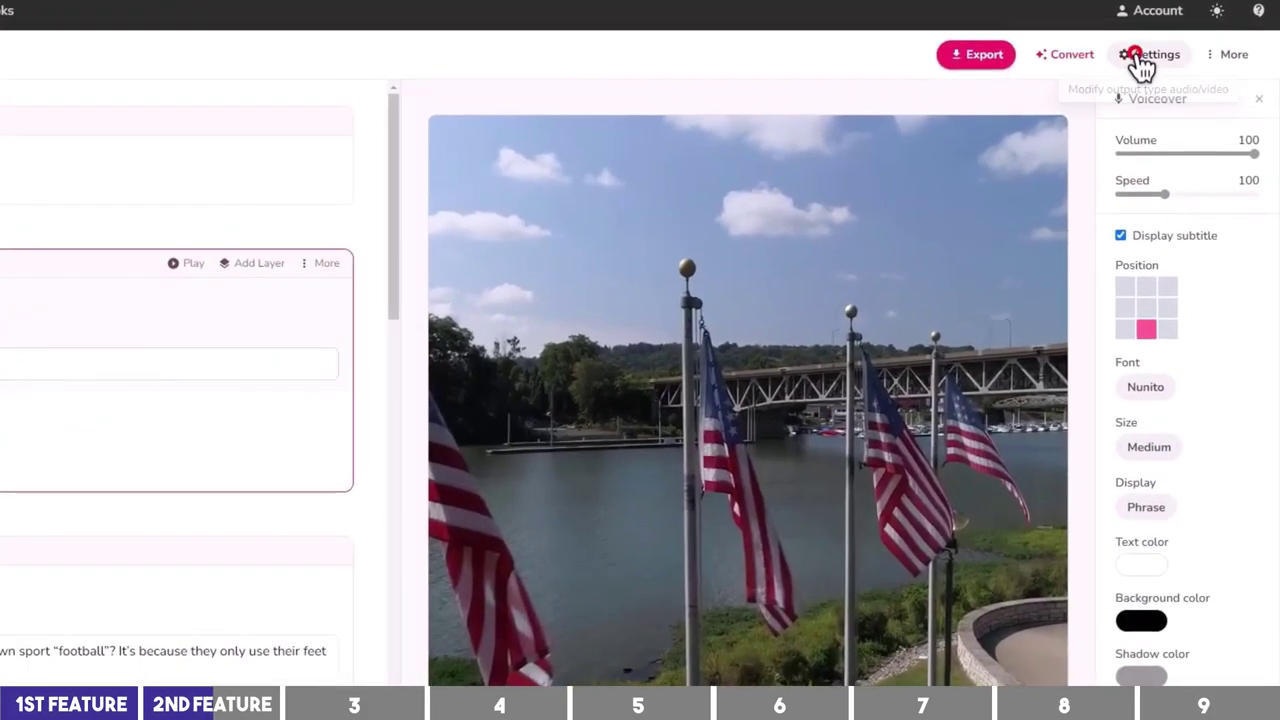
click(1150, 52)
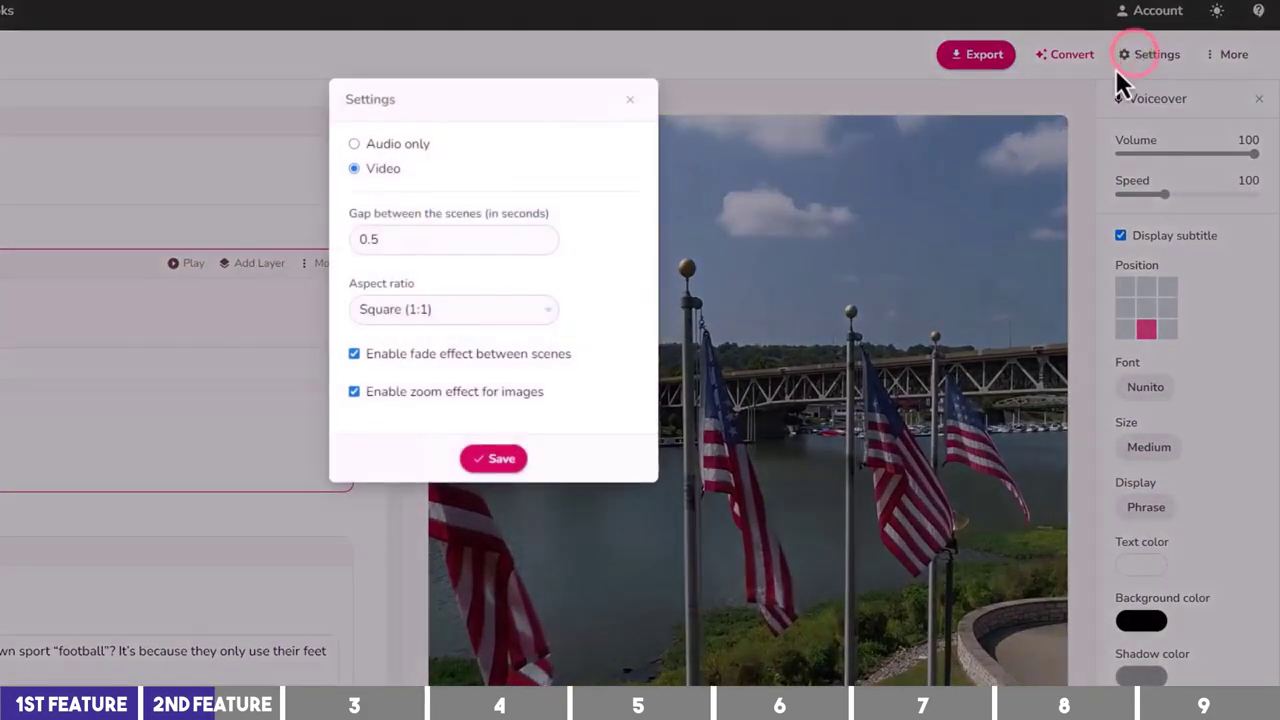
click(475, 243)
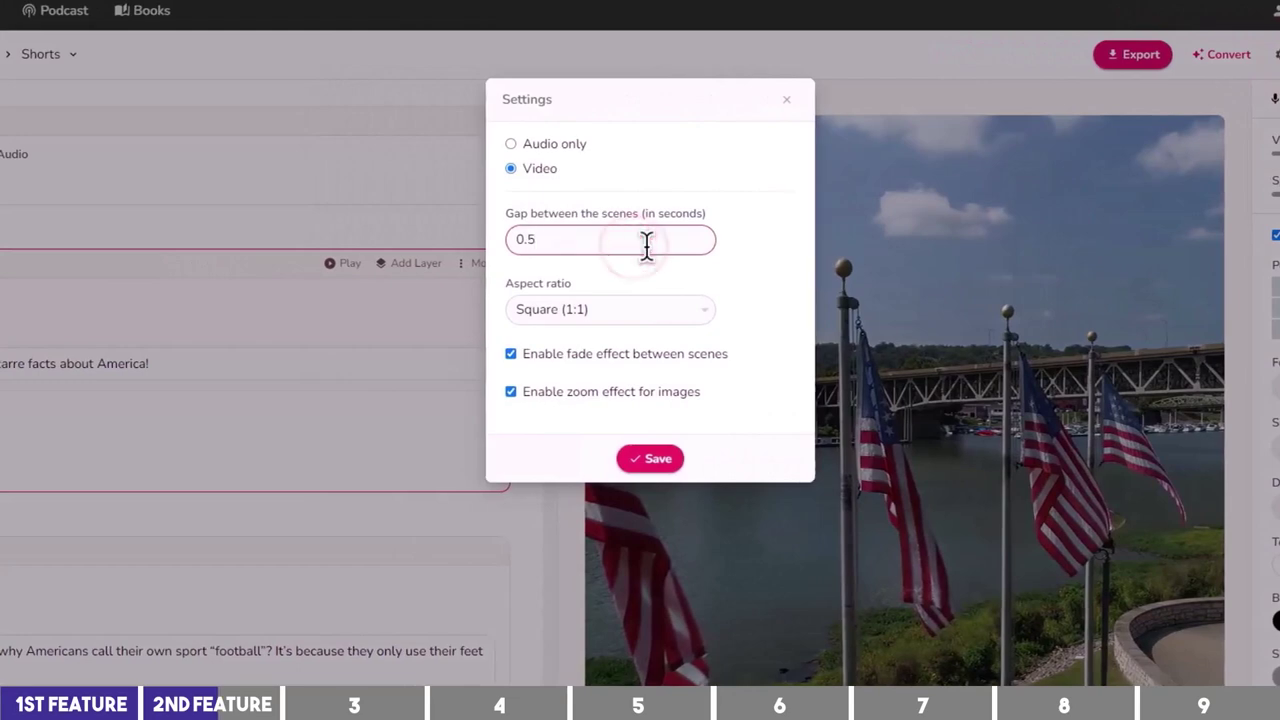
key(BackSpace)
text(1)
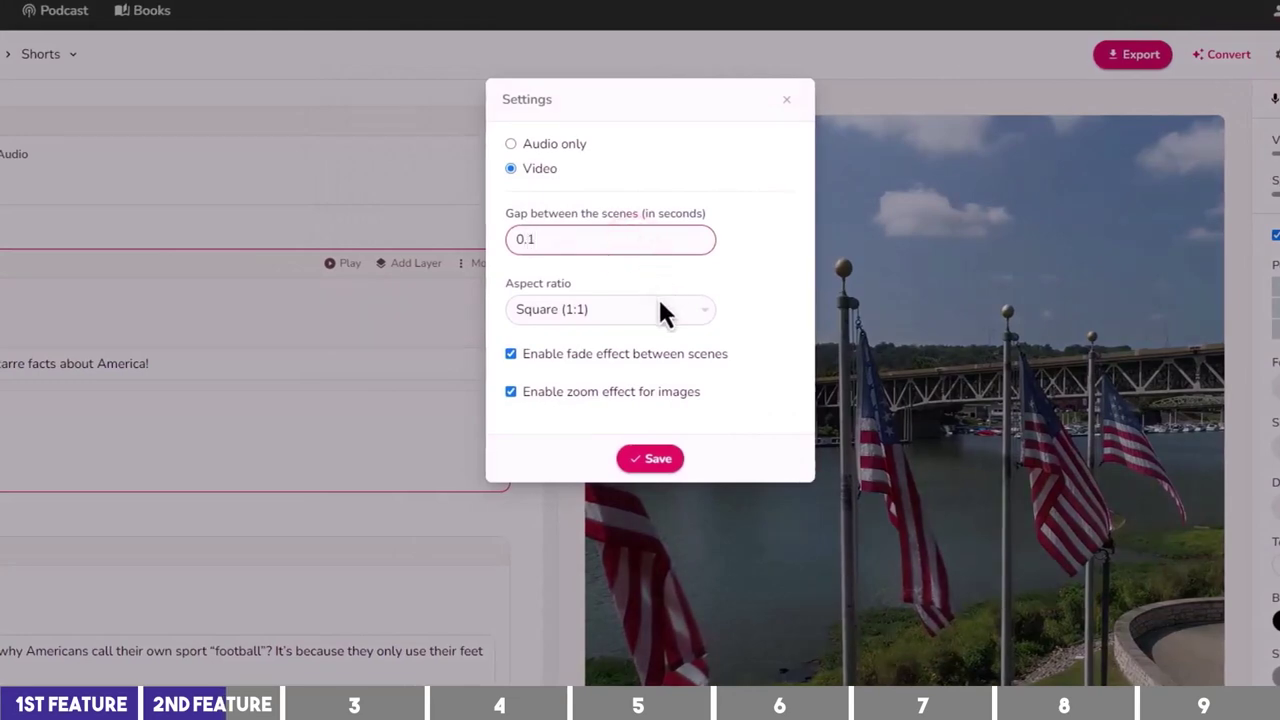
click(662, 302)
click(633, 373)
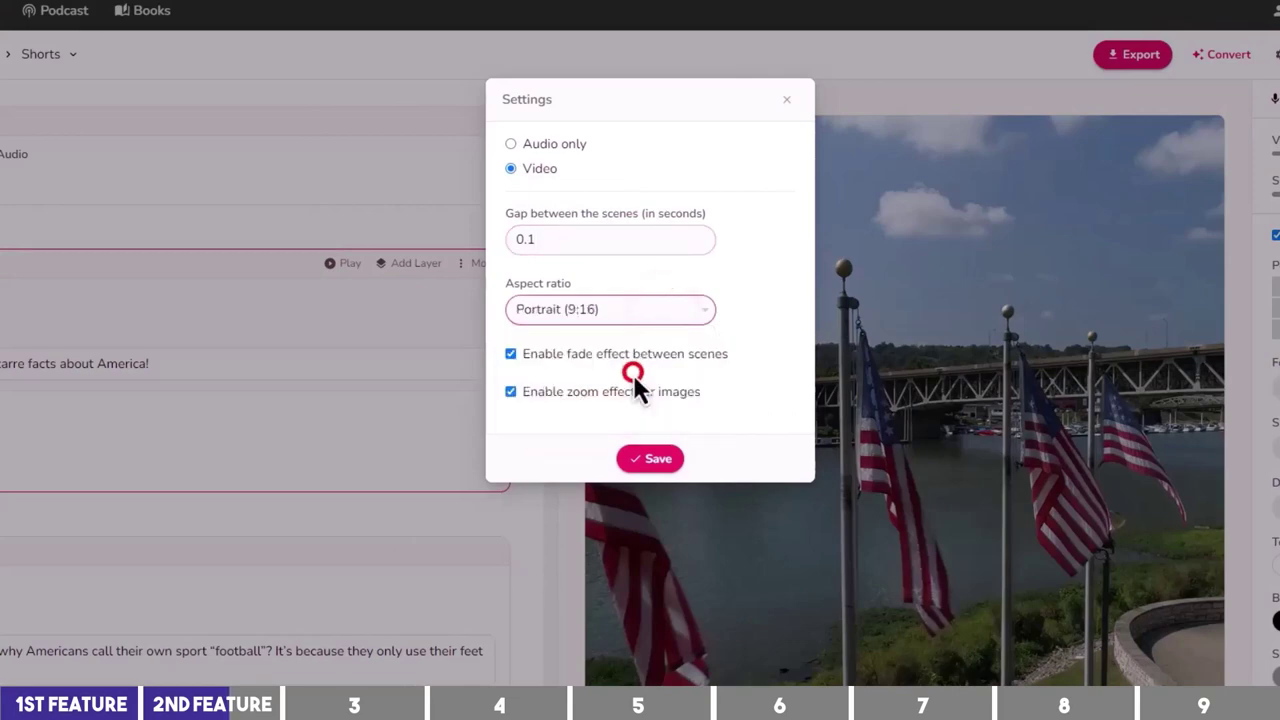
click(646, 408)
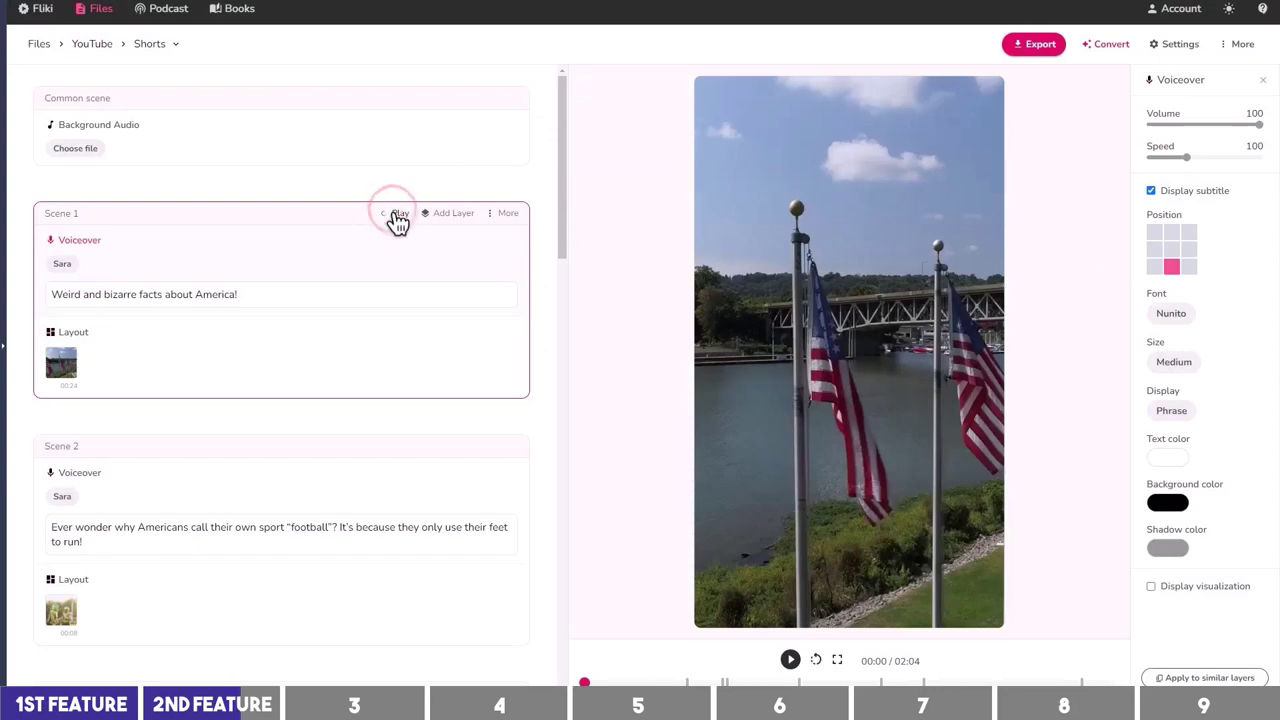
Step: Set subtitles to middle position, Lexend font, one word at a time, and Large size
click(398, 216)
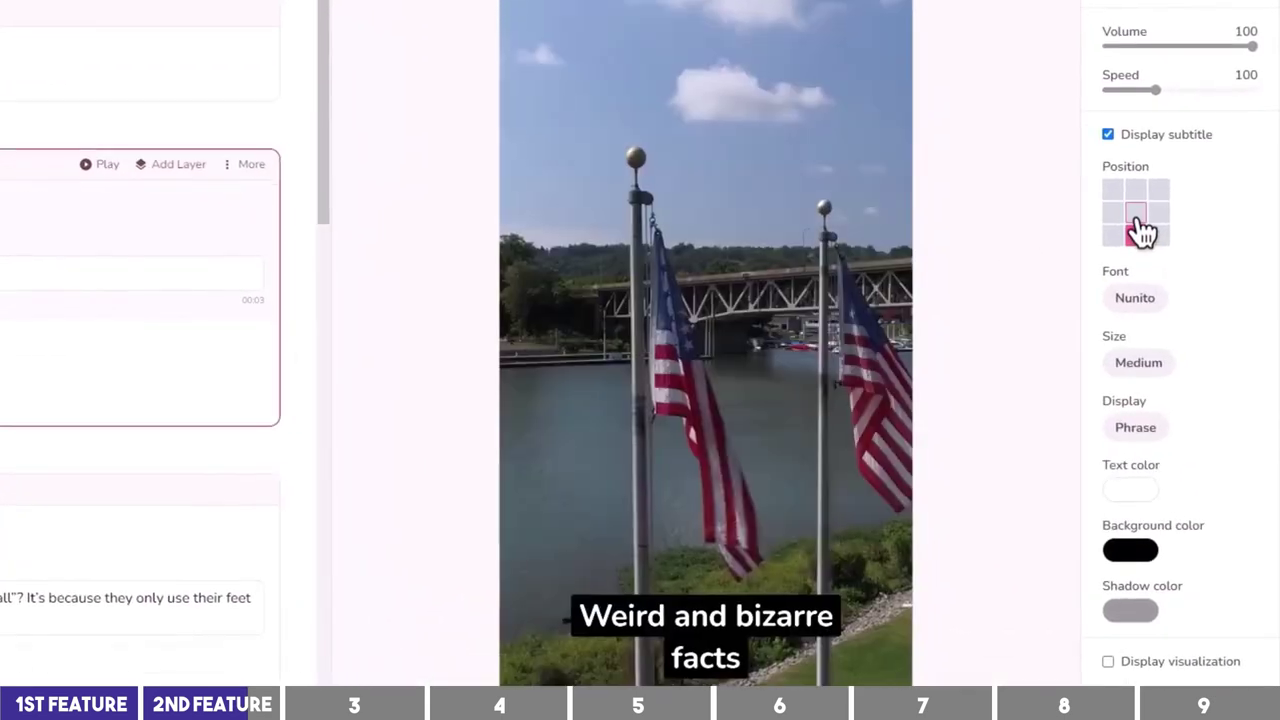
click(1136, 214)
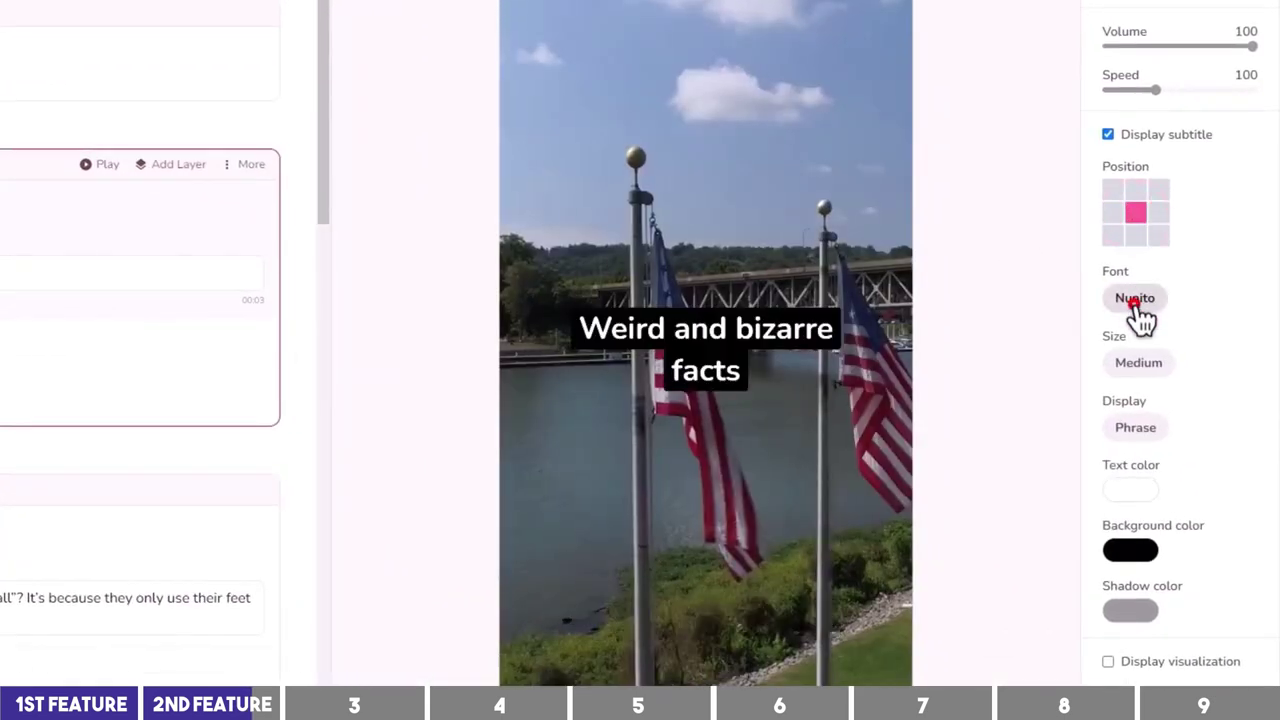
click(1135, 298)
scroll(1062, 380, down, 2)
click(1058, 367)
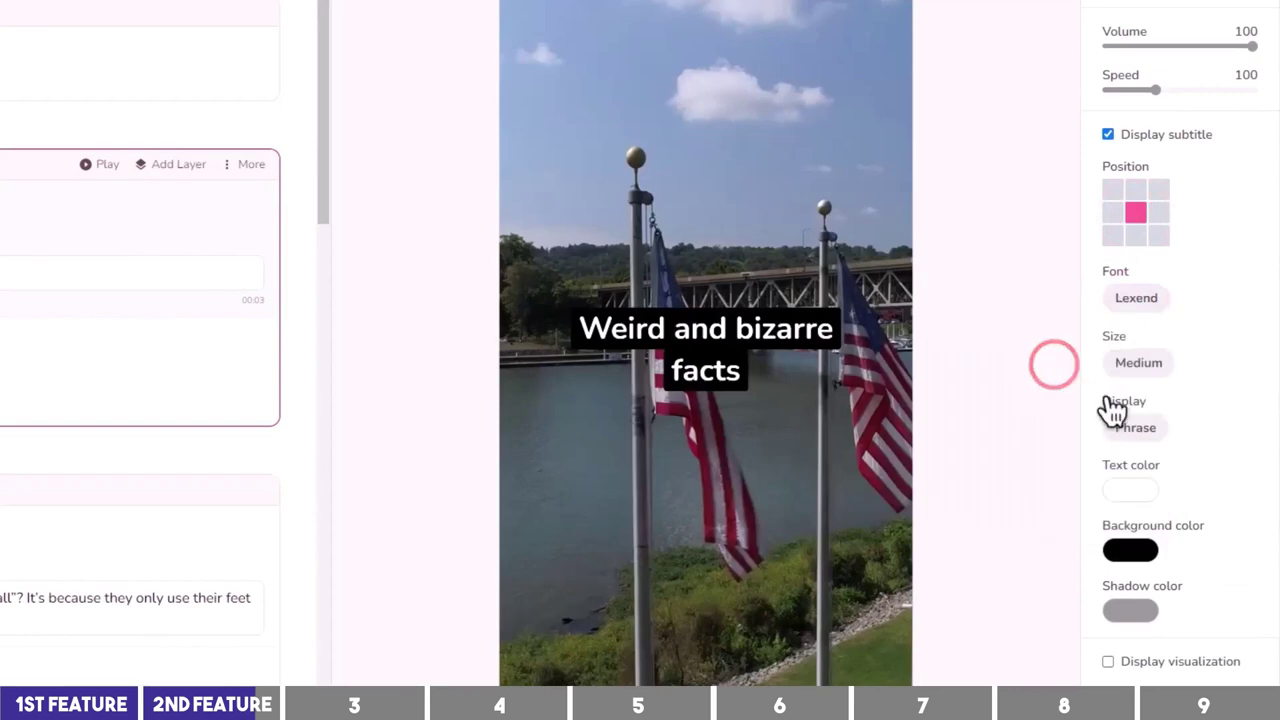
click(1137, 430)
click(1145, 468)
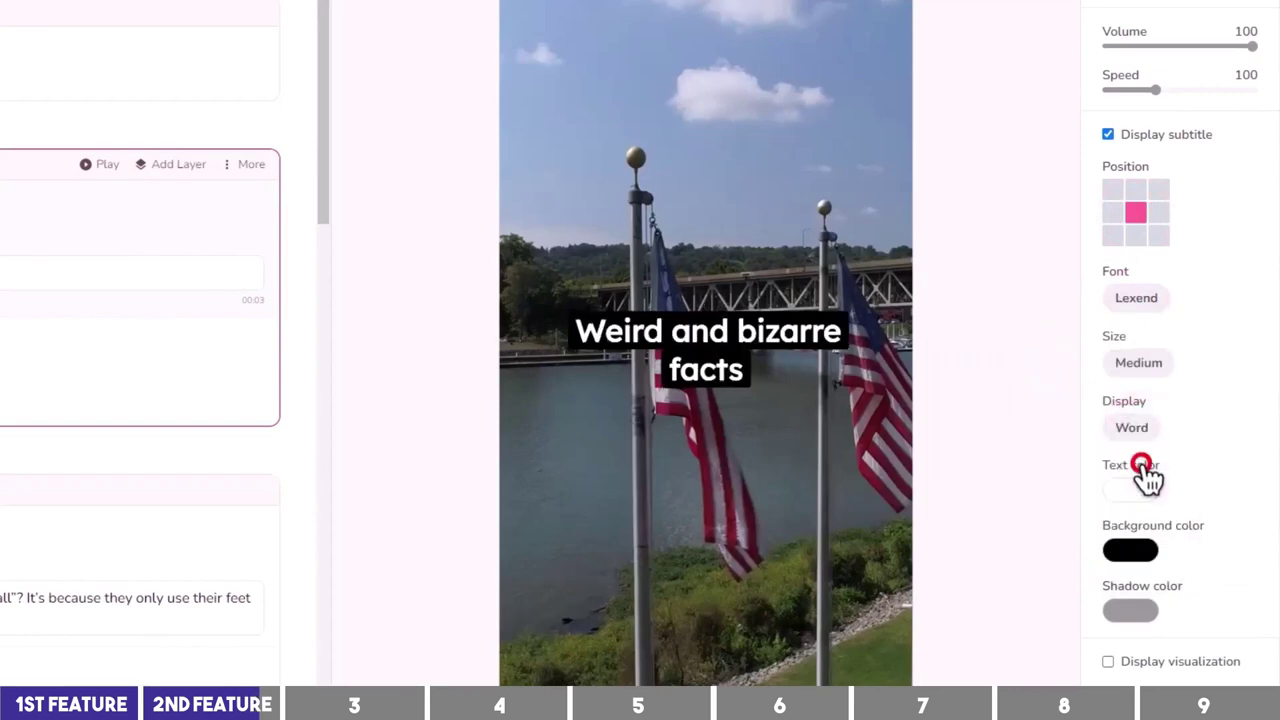
click(1148, 366)
click(1140, 467)
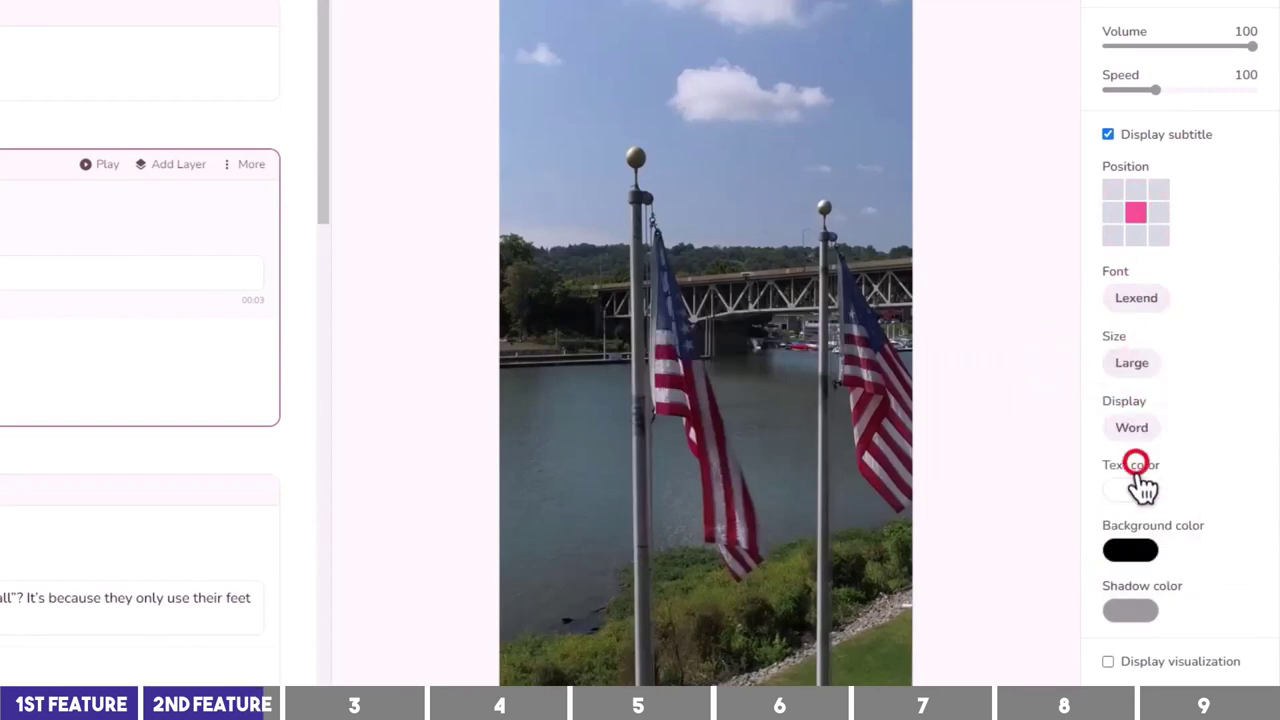
Step: Make the subtitle text bright yellow and copy the style to all voiceover layers
click(1138, 486)
click(1175, 546)
click(1104, 649)
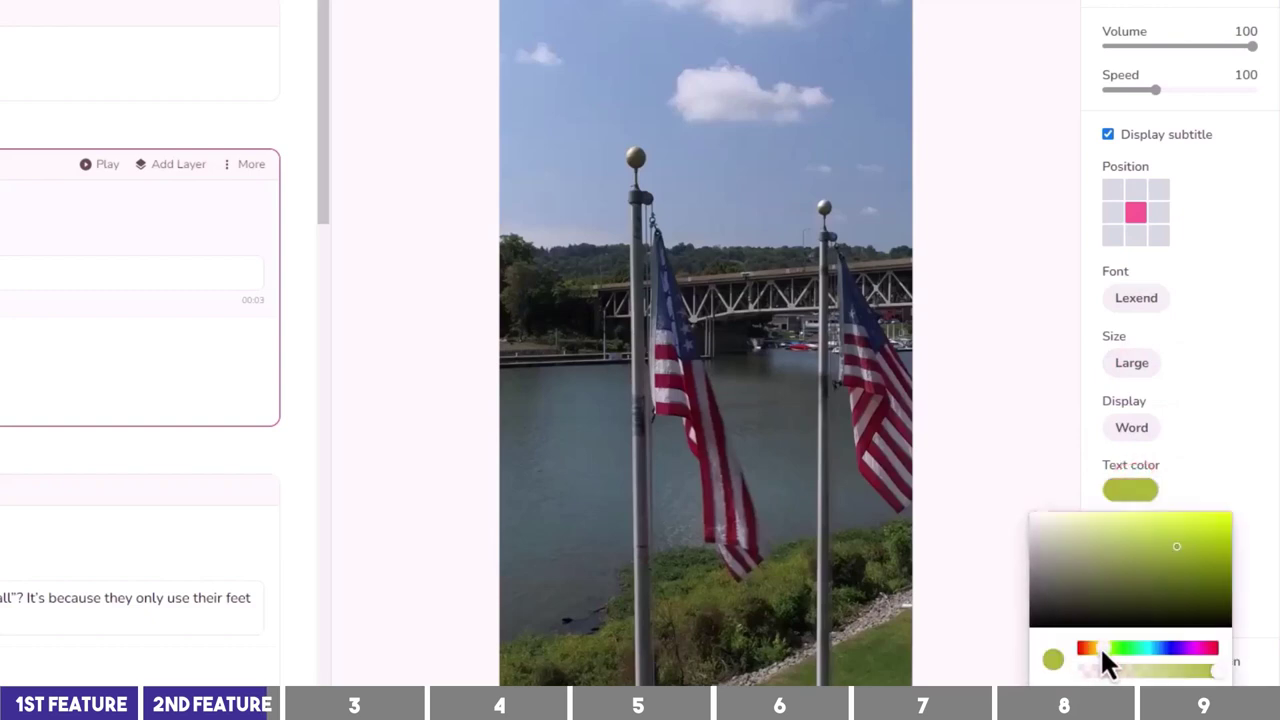
drag(1175, 558, 1228, 518)
click(1245, 480)
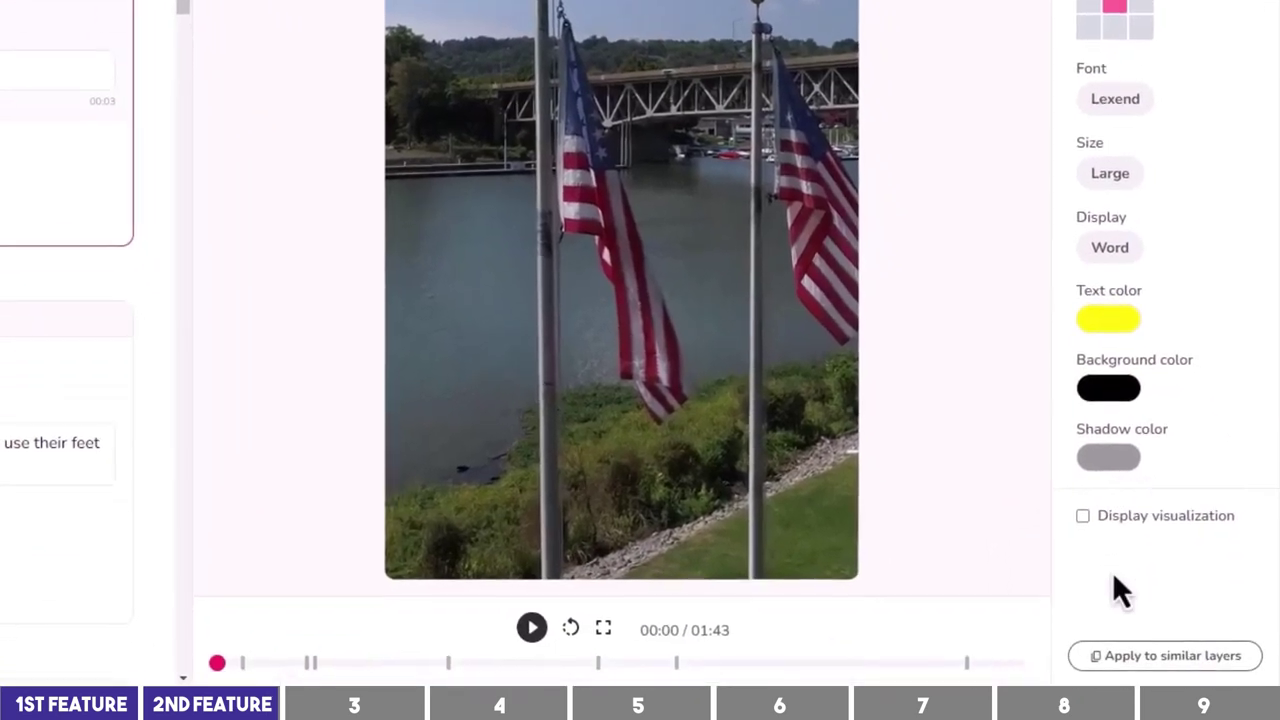
click(1177, 655)
Step: Apply the Gavin voice to every scene's voiceover and preview the first scene
click(434, 14)
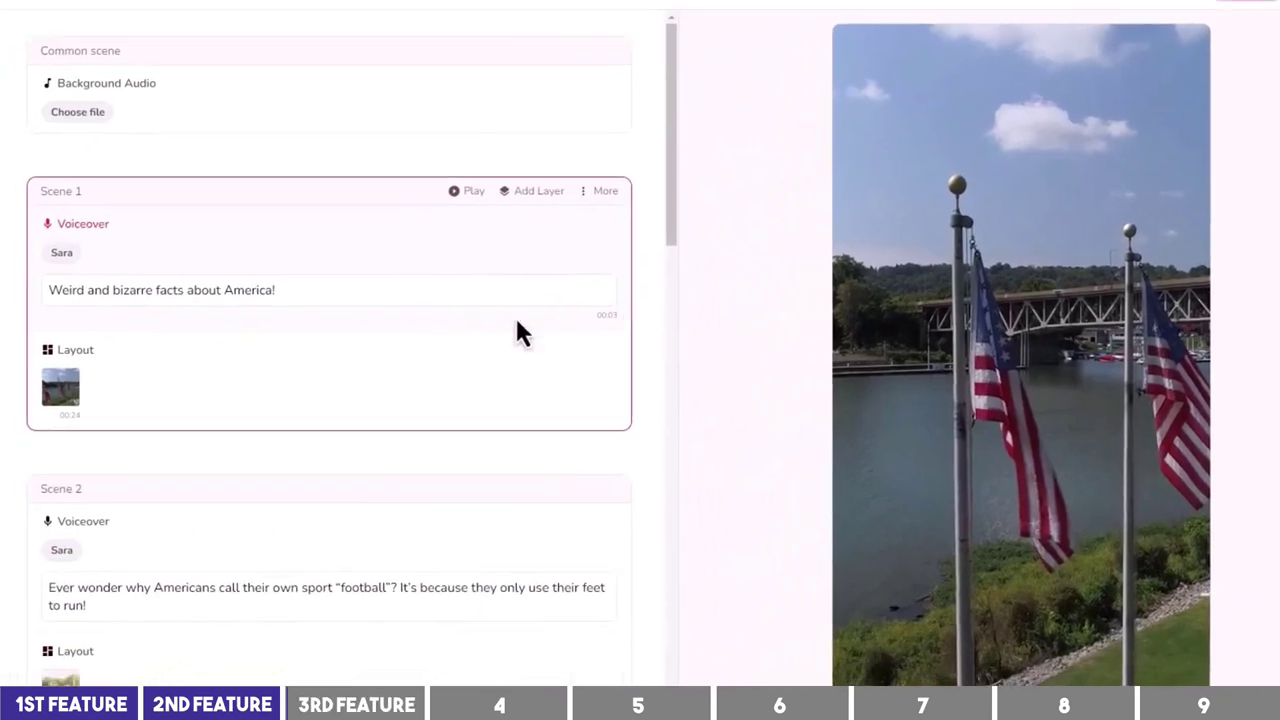
click(77, 244)
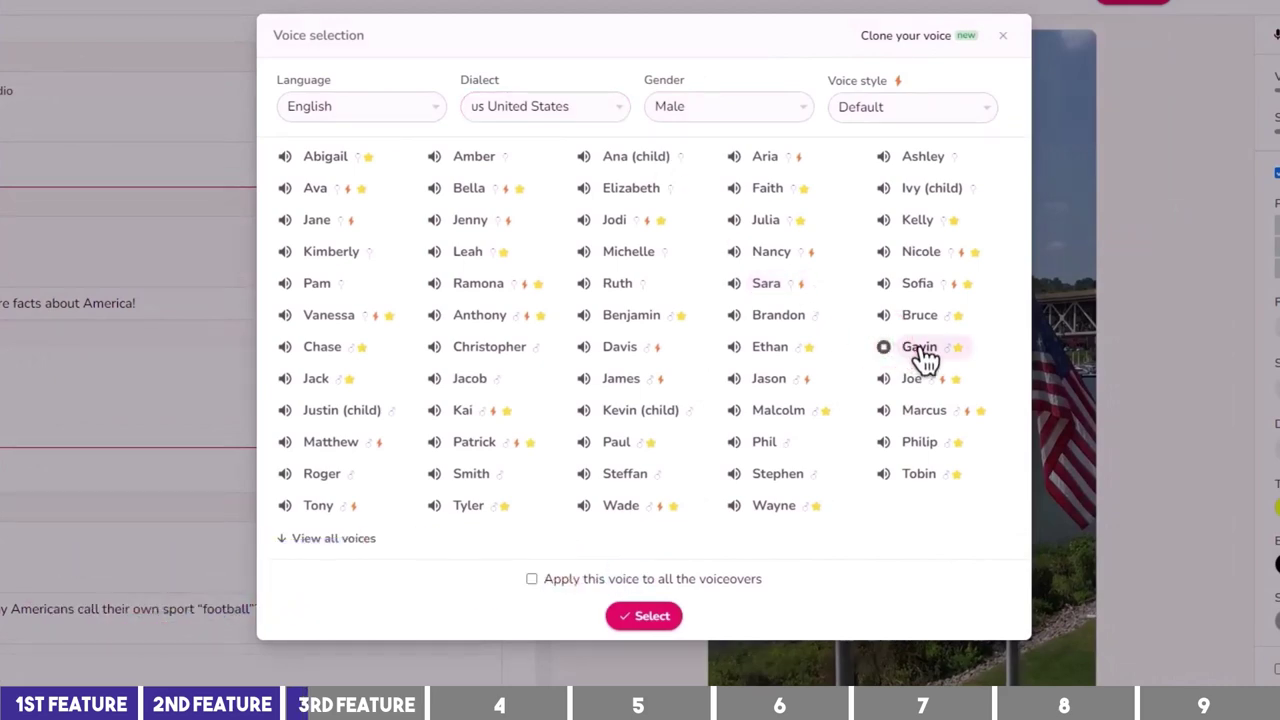
click(601, 583)
click(643, 616)
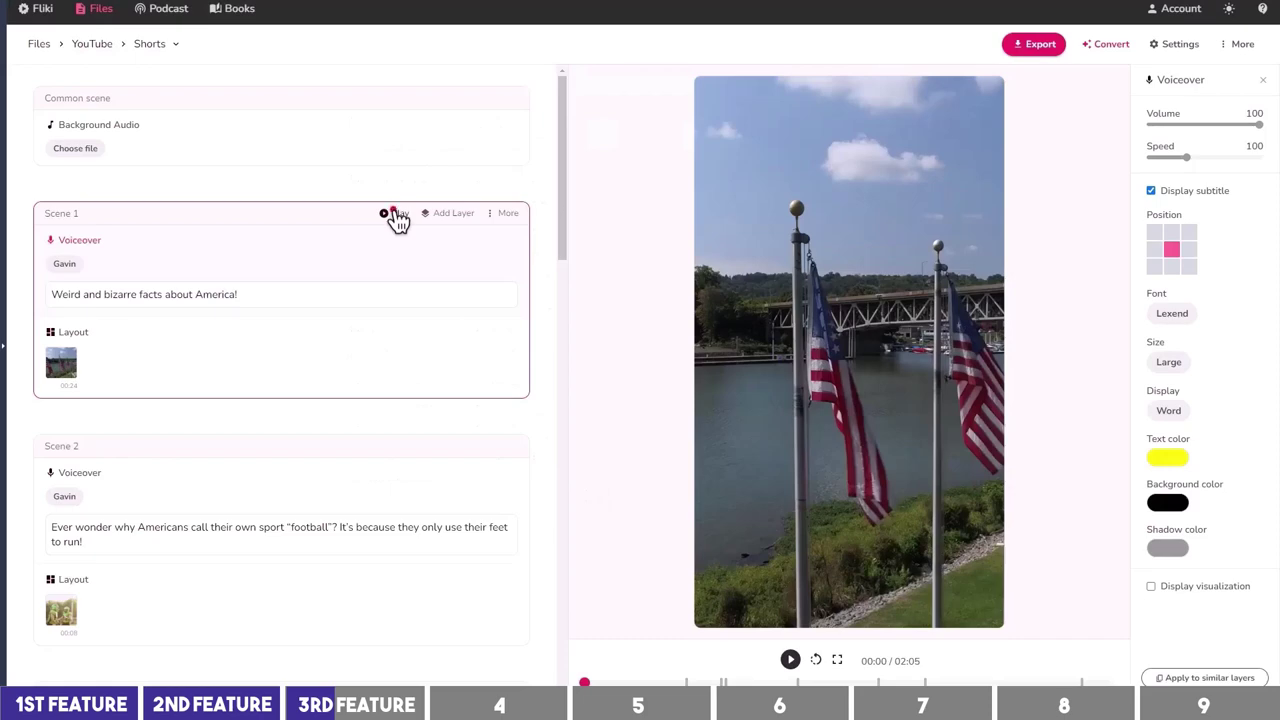
click(393, 219)
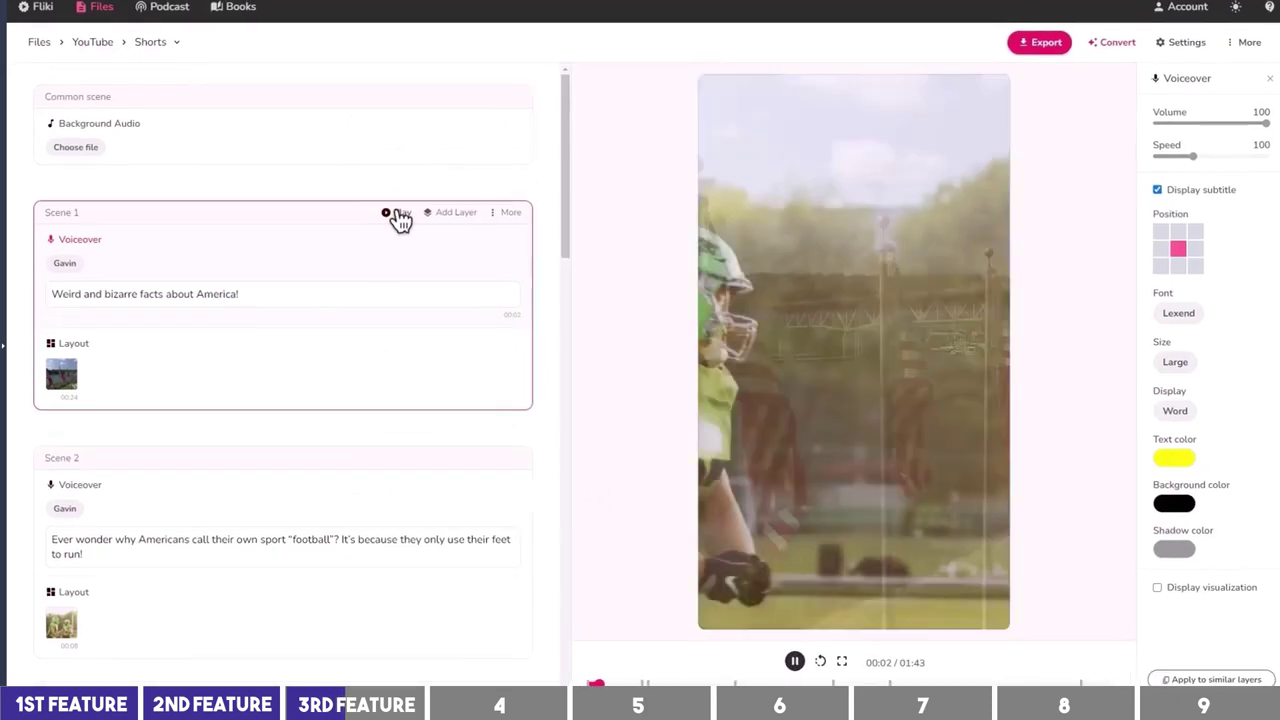
Step: Replay the opening scene, then export the Shorts video and dismiss the progress popup
click(400, 216)
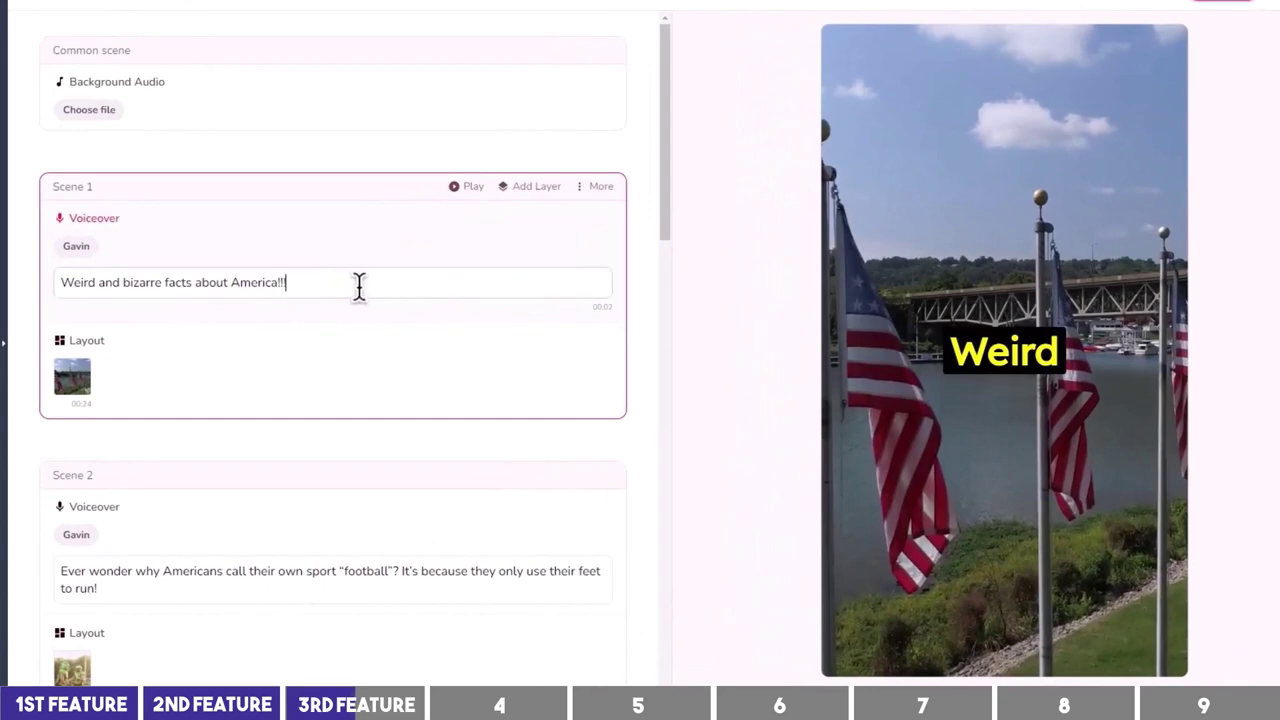
click(466, 188)
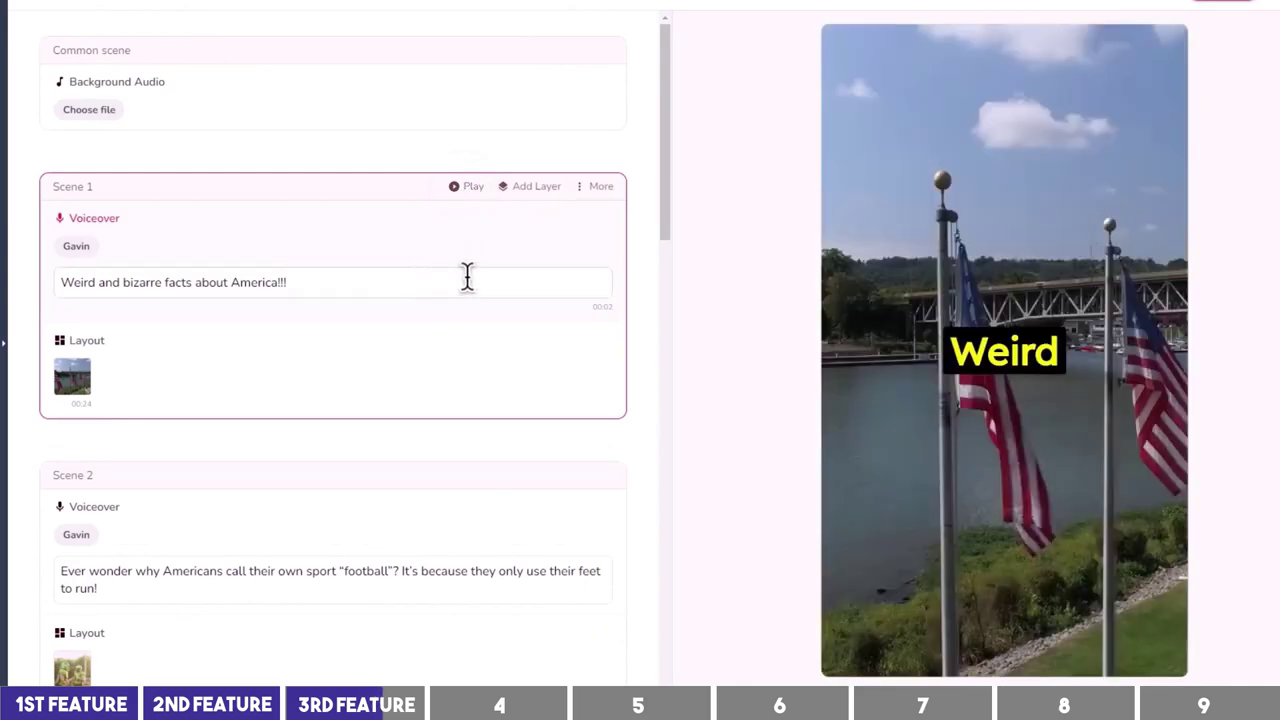
scroll(467, 277, down, 3)
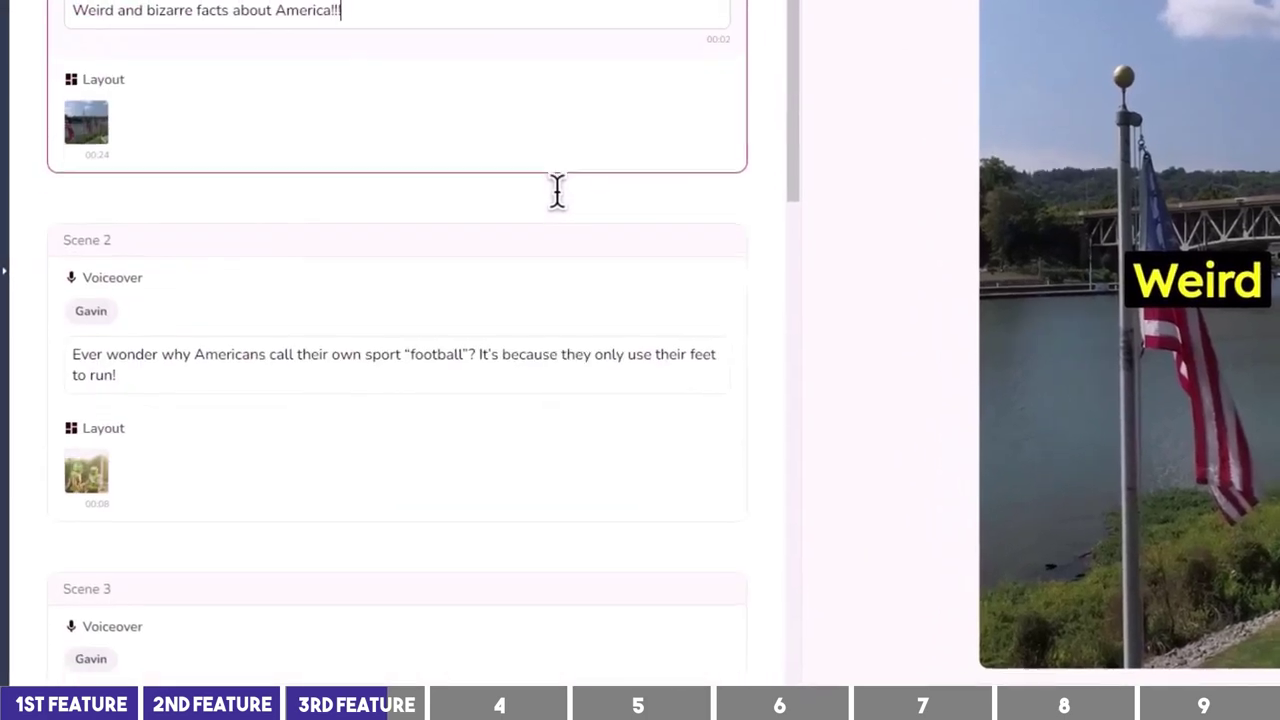
click(412, 356)
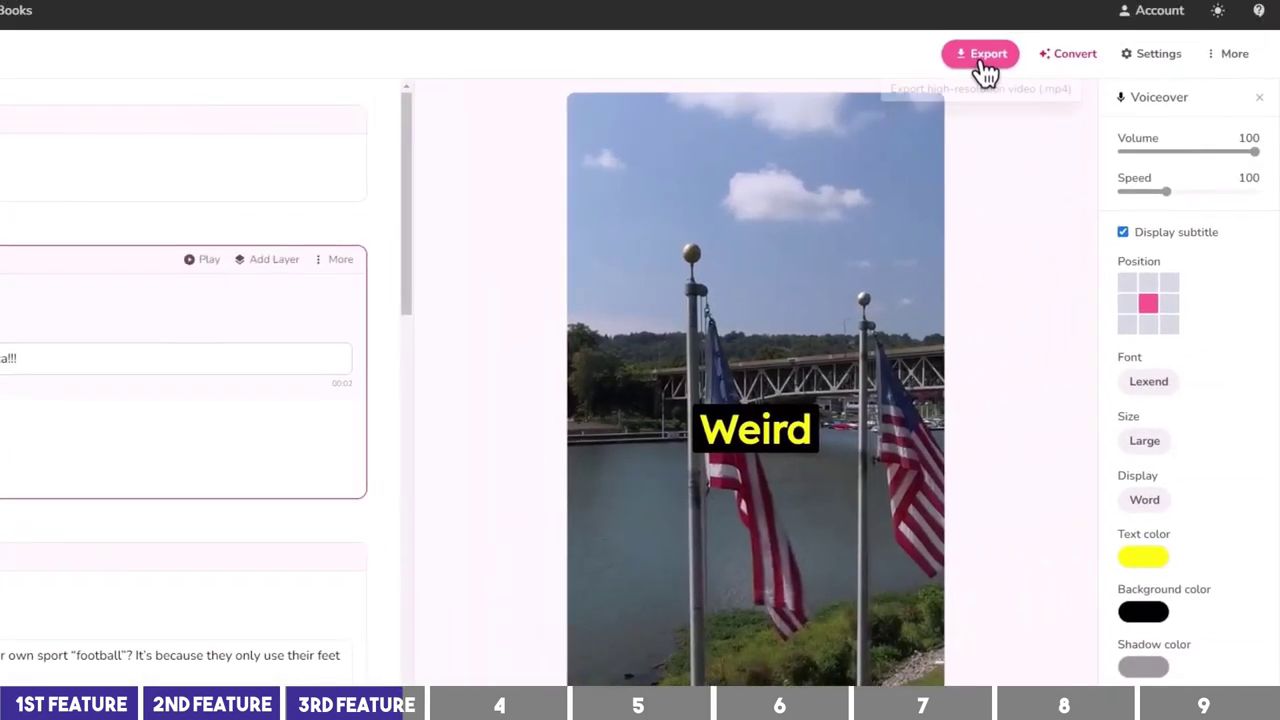
click(983, 58)
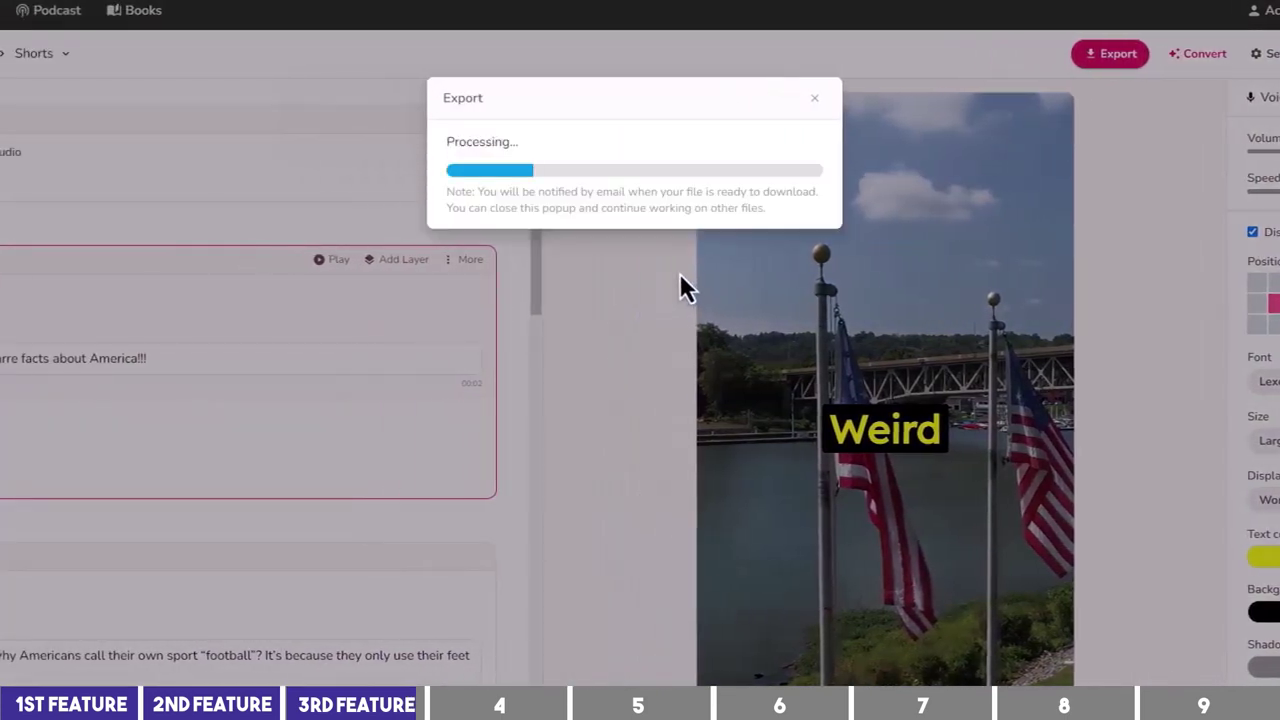
click(814, 99)
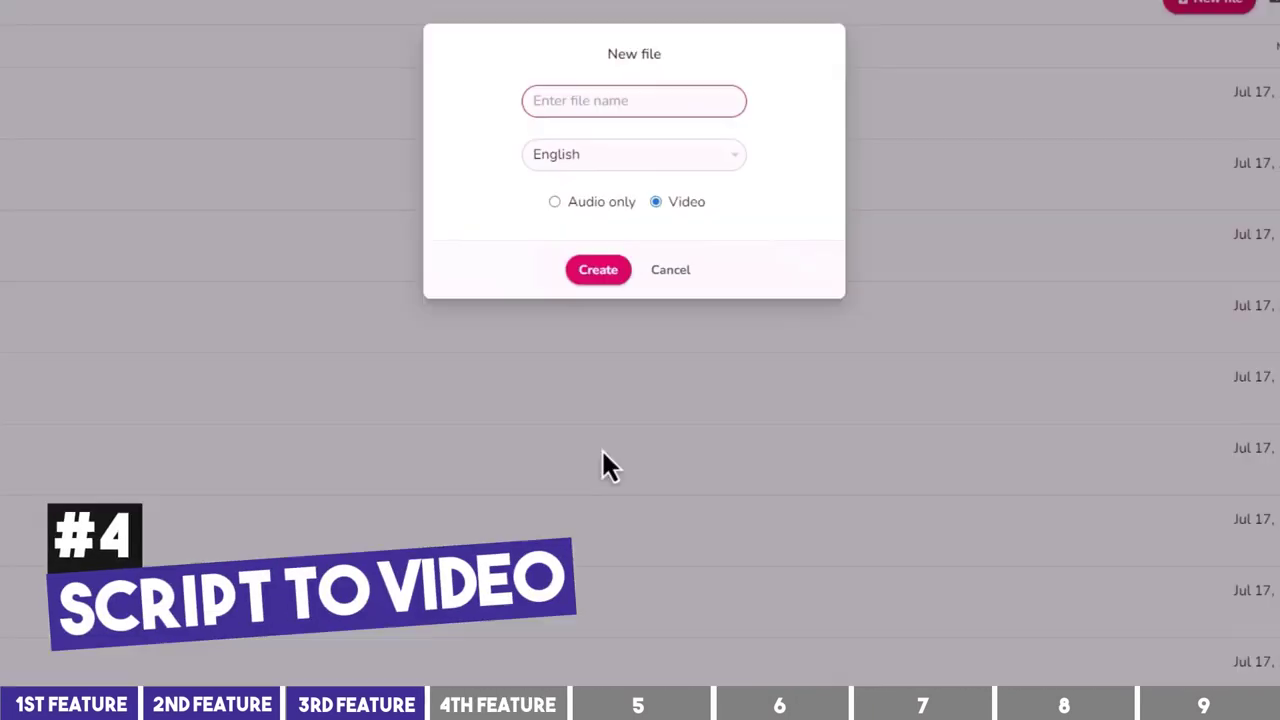
Step: Create a new English video file named 'Long Video'
text(Long)
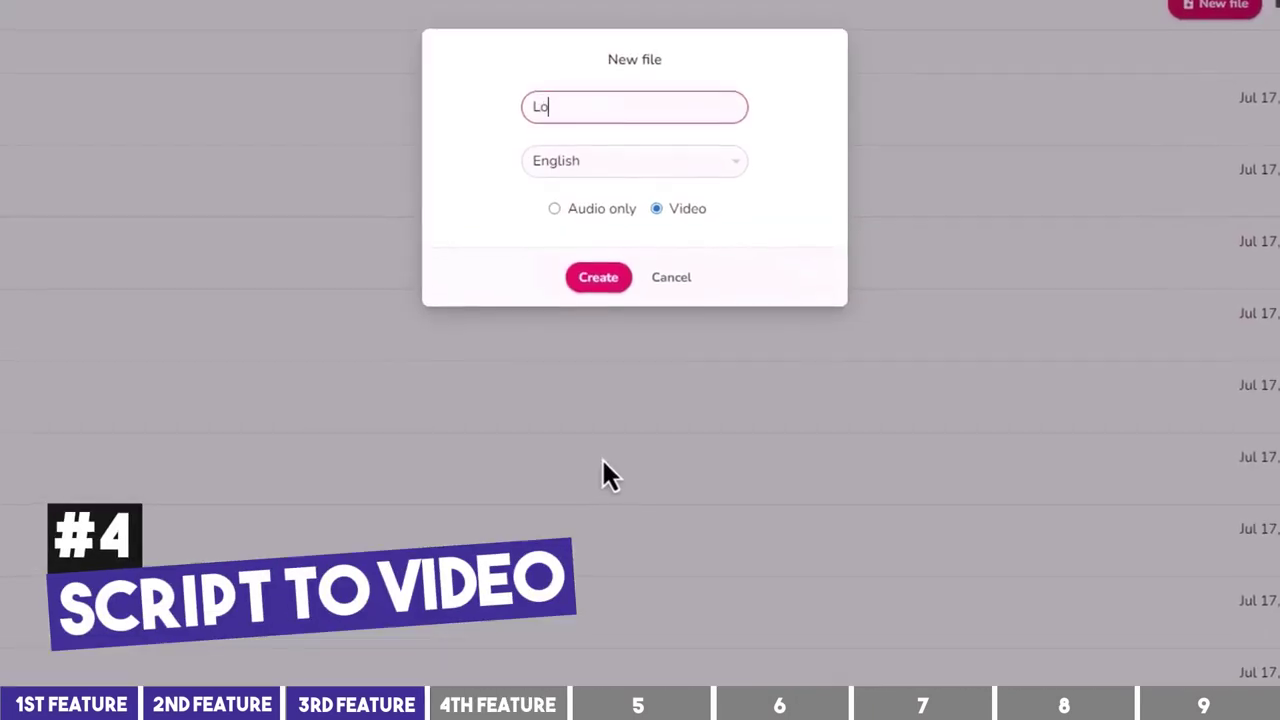
text( Video)
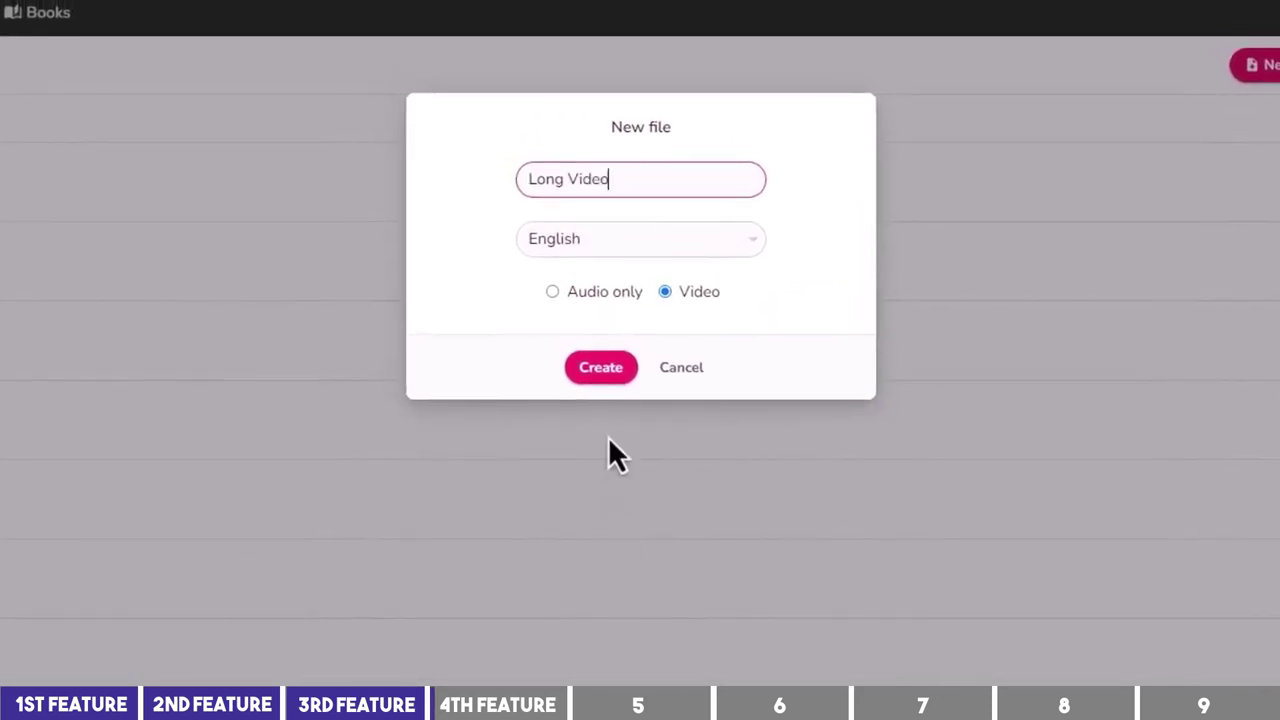
click(606, 378)
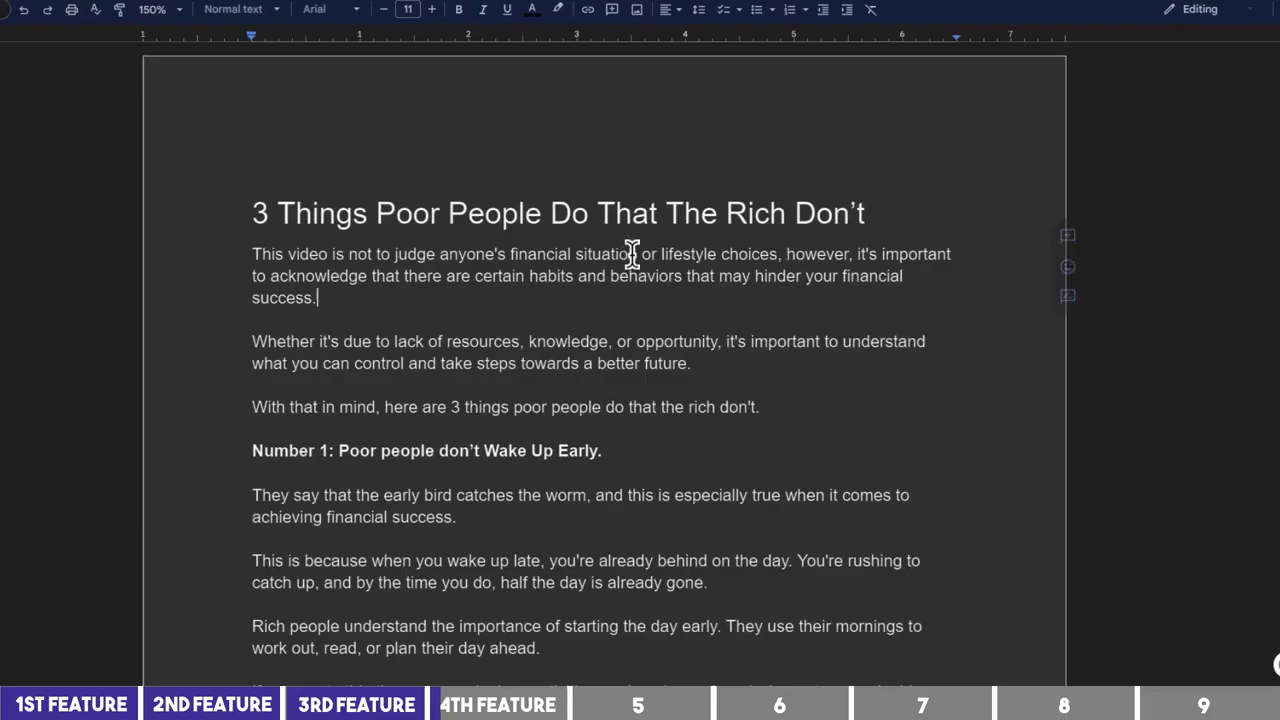
Step: Select the poor-vs-rich habits script in Google Docs and paste it into Scene 1's text
scroll(632, 253, down, 2)
scroll(737, 343, down, 1)
scroll(737, 343, down, 4)
scroll(737, 343, down, 5)
drag(900, 509, 480, 306)
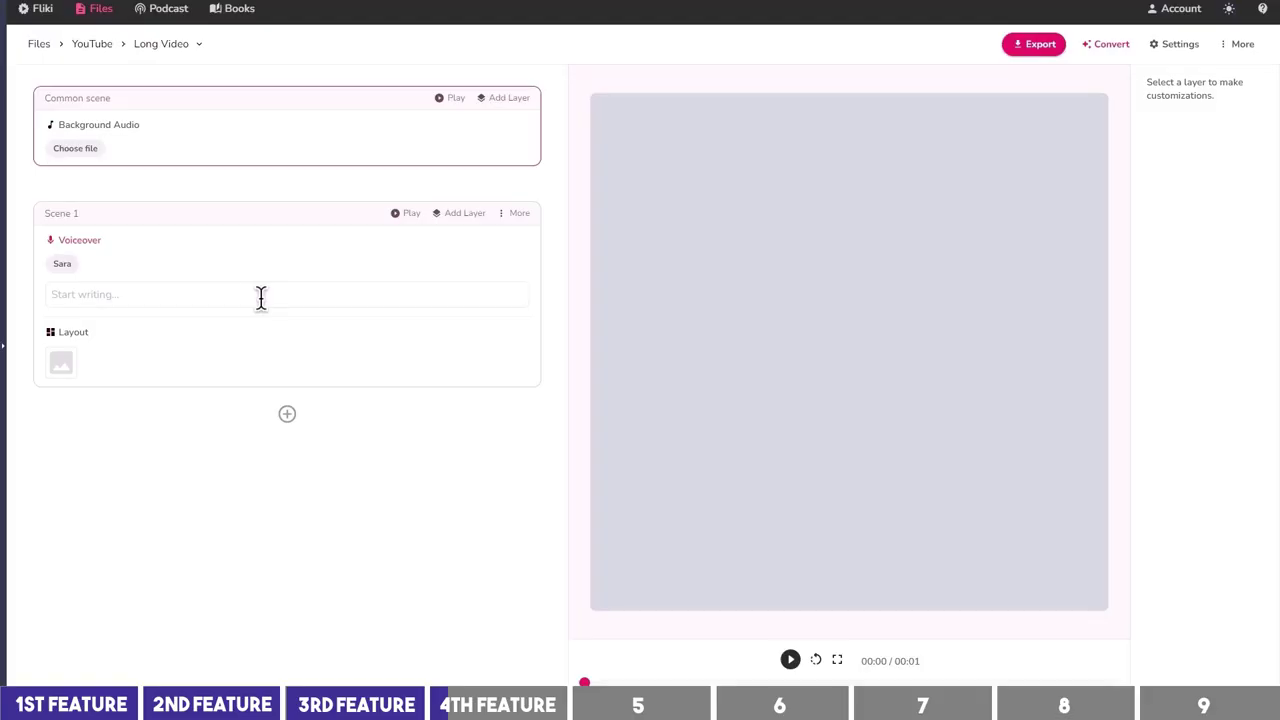
click(260, 297)
key(ctrl+v)
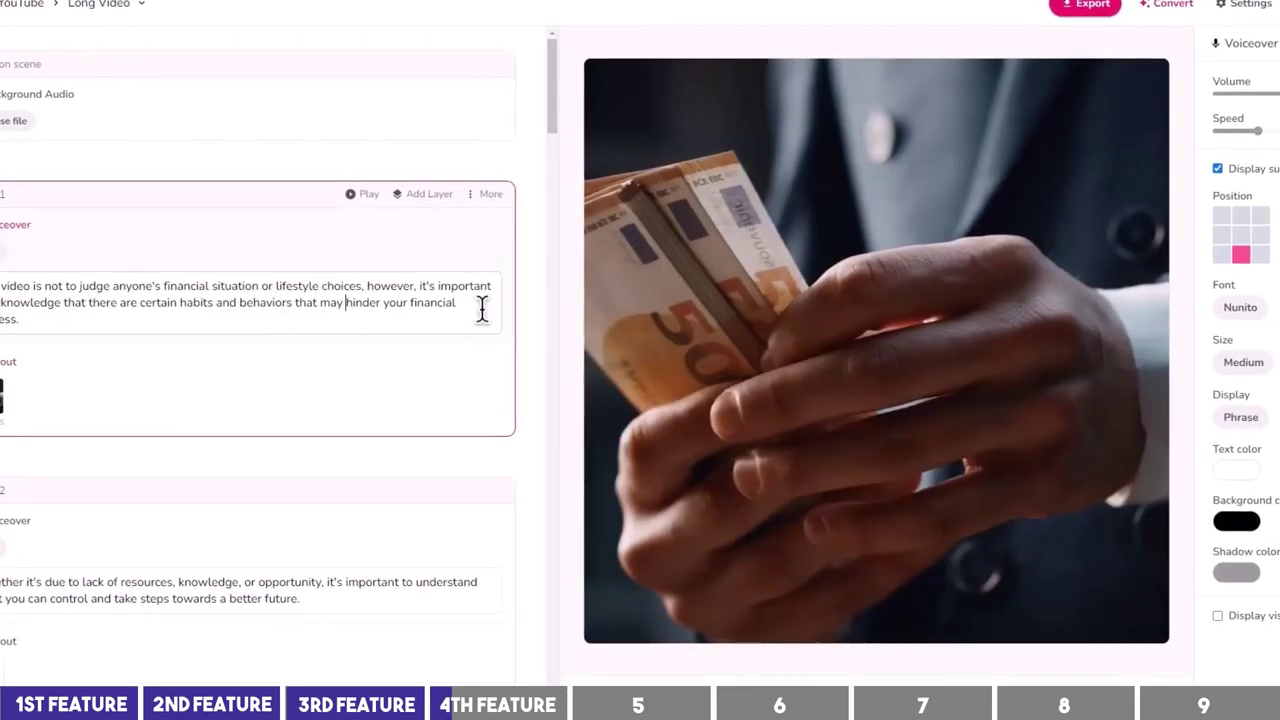
Step: Auto-pick media for Scene 2's layout
scroll(470, 325, down, 3)
click(446, 214)
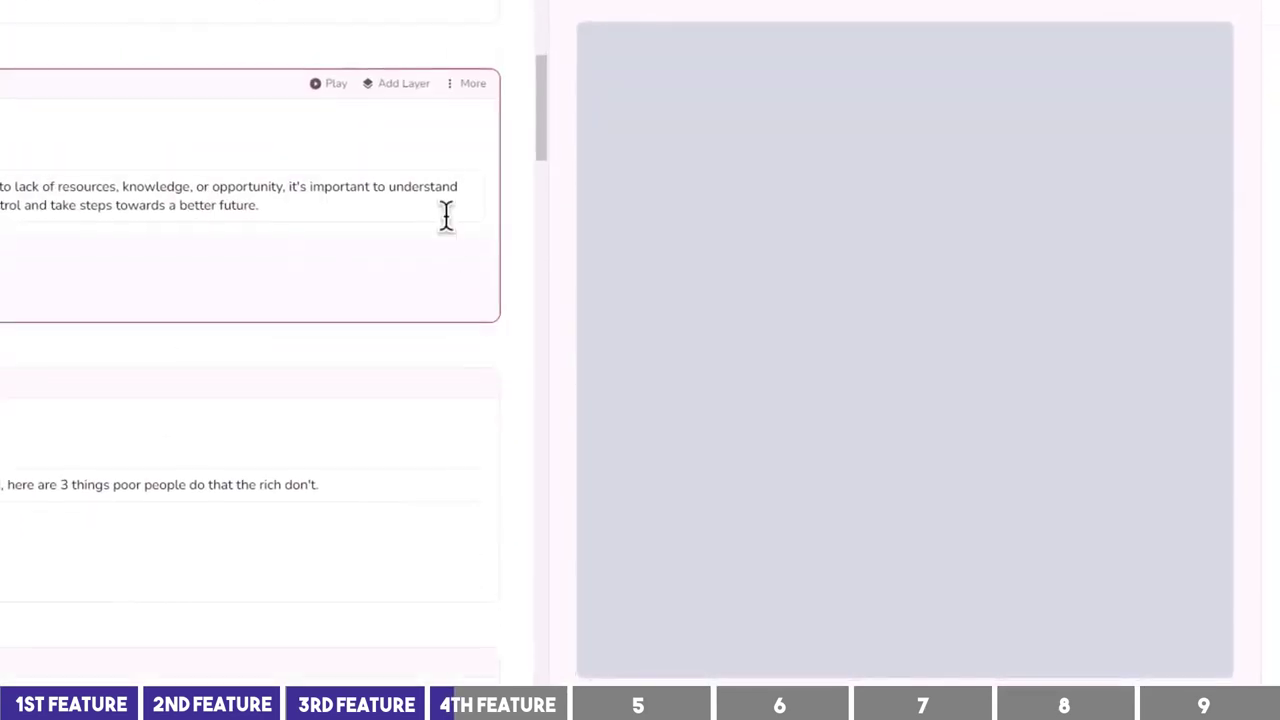
click(457, 257)
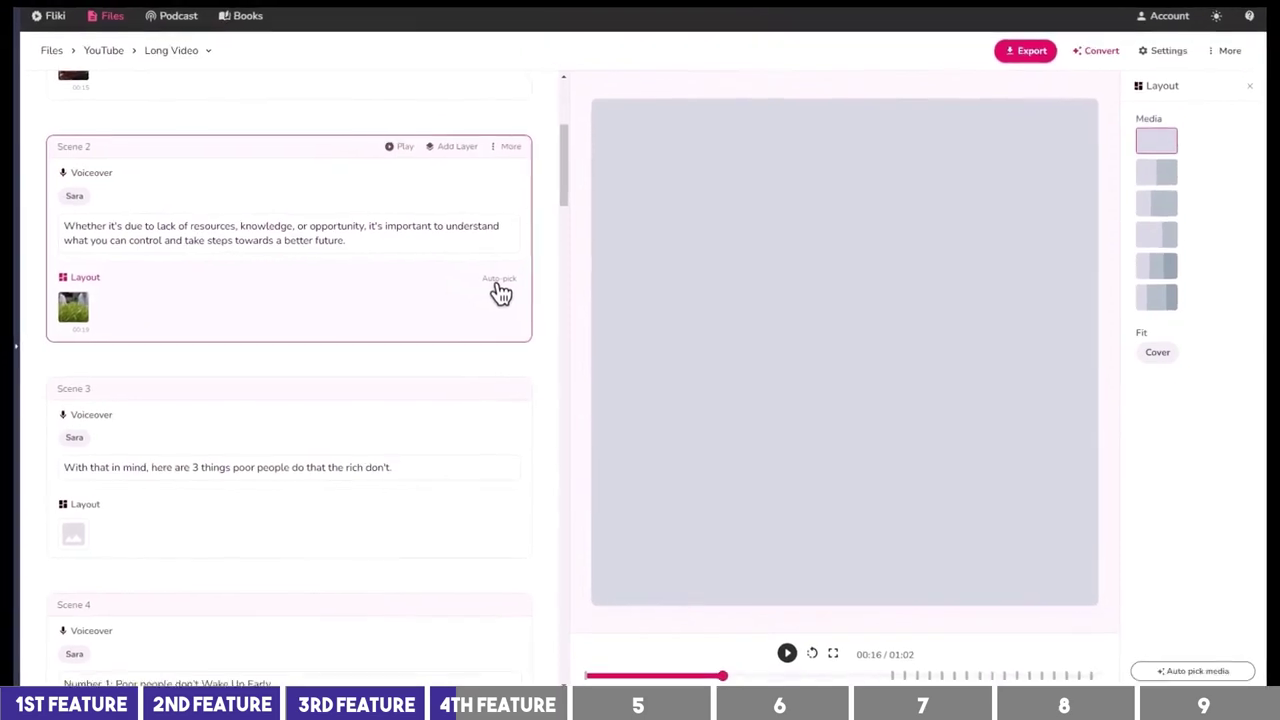
Step: Set the Long Video's aspect ratio to Landscape (16:9) in Settings and save
click(457, 237)
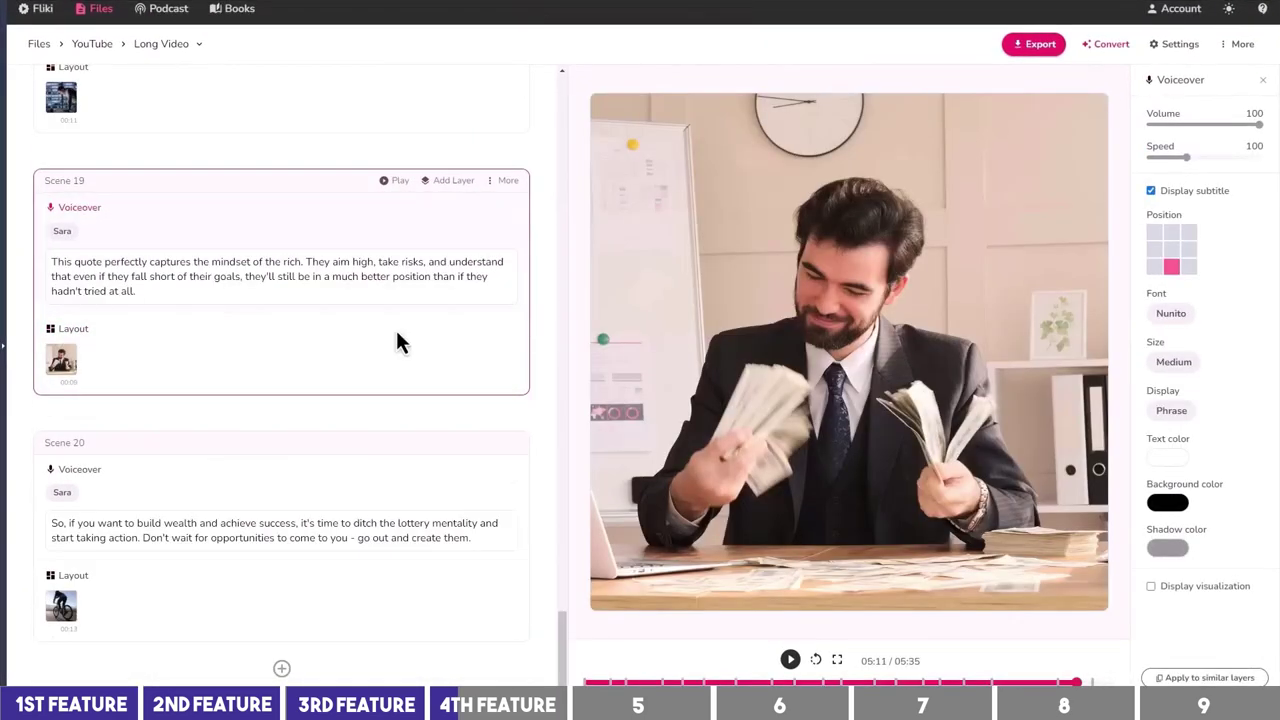
click(520, 465)
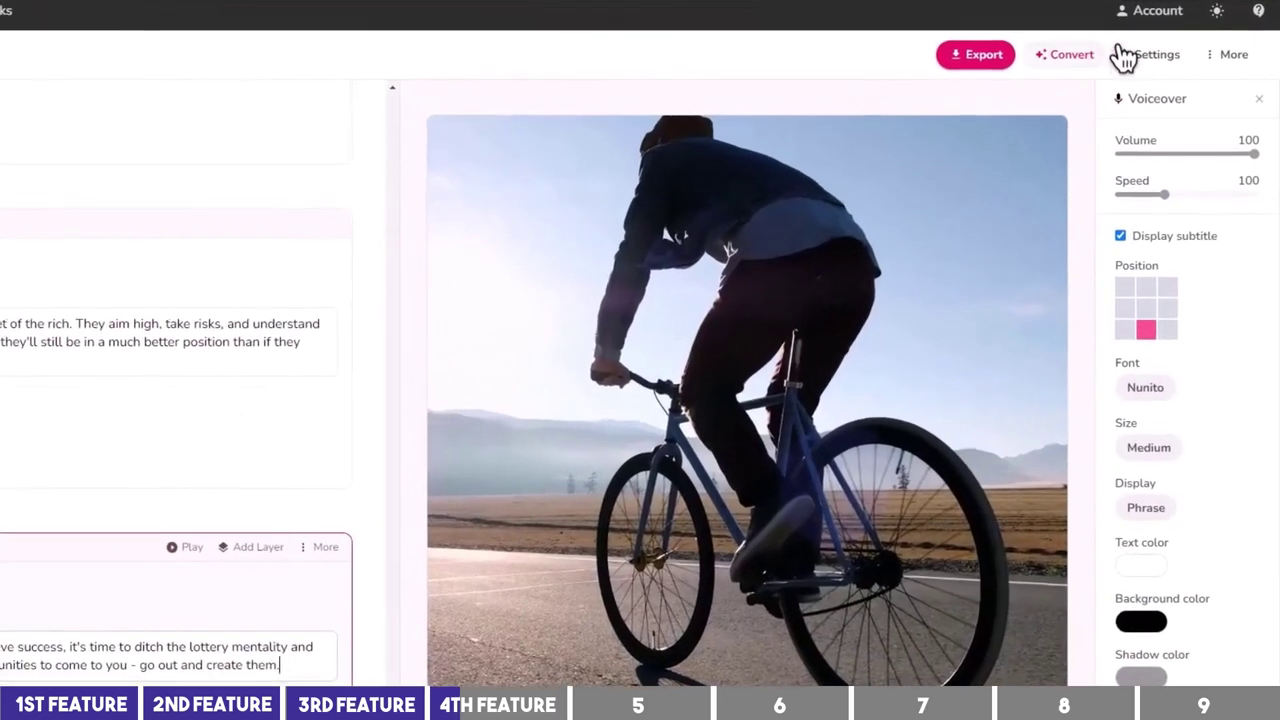
click(1163, 49)
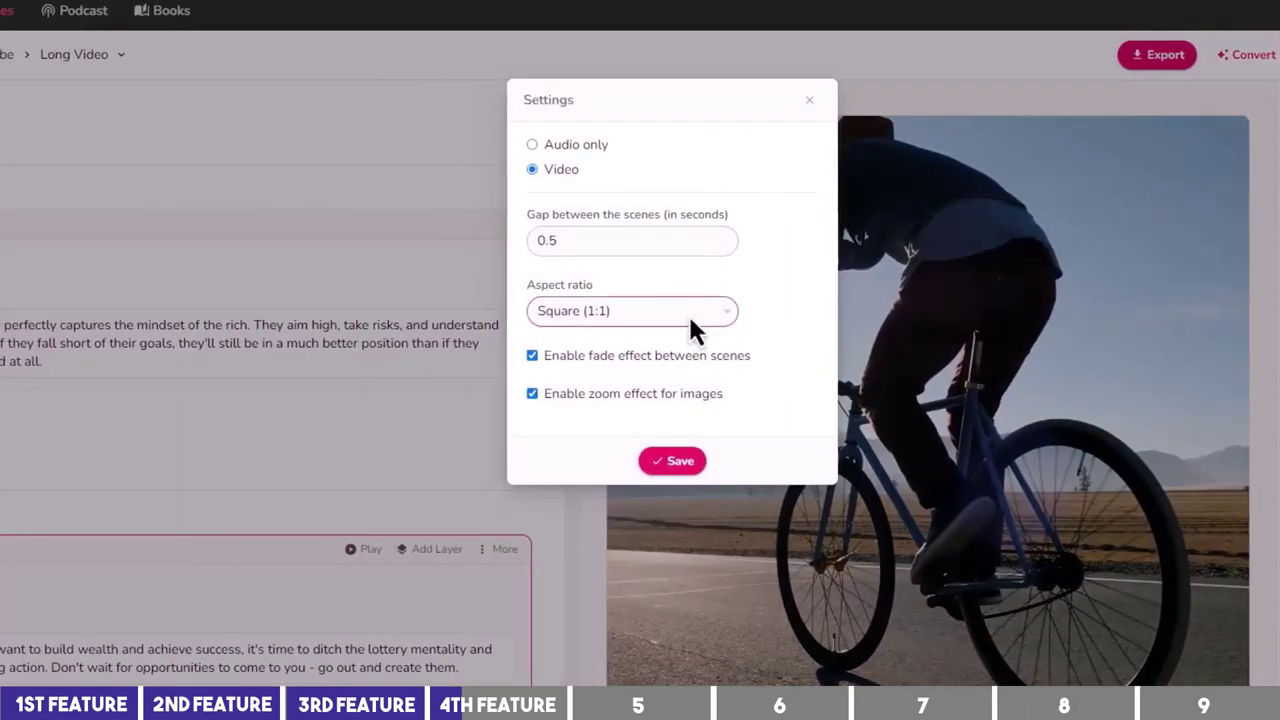
click(505, 312)
click(660, 393)
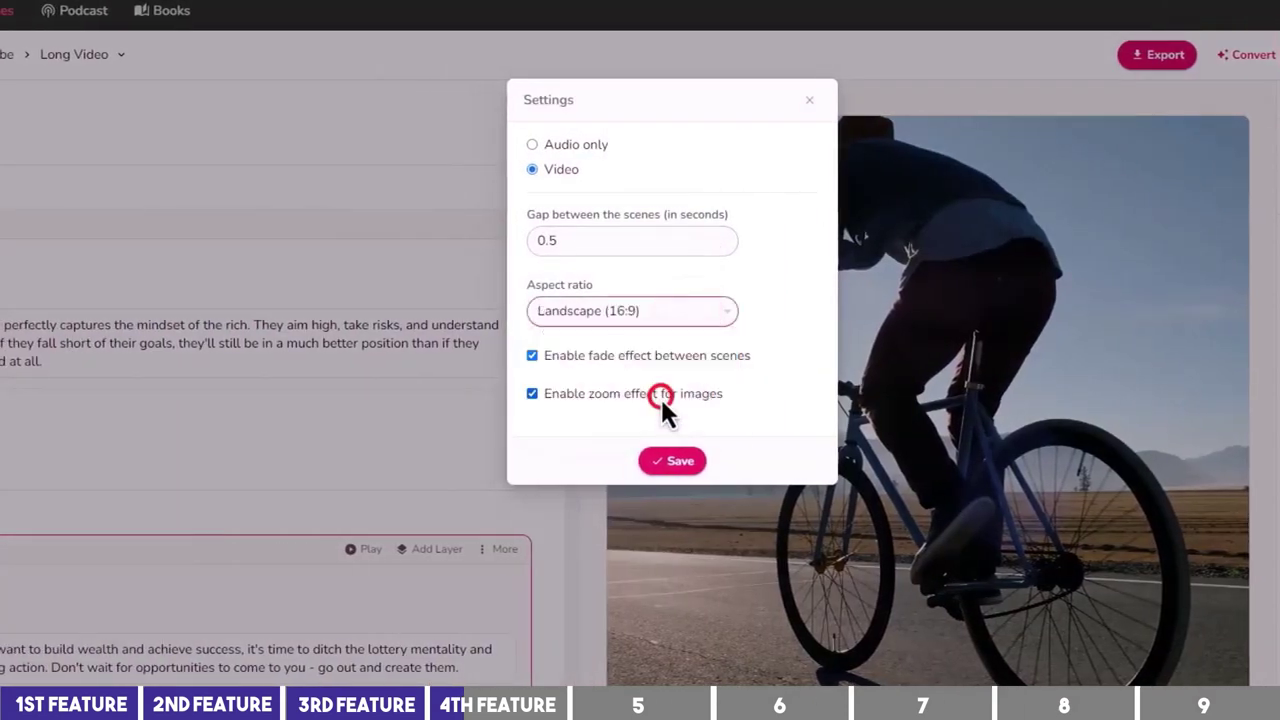
click(676, 465)
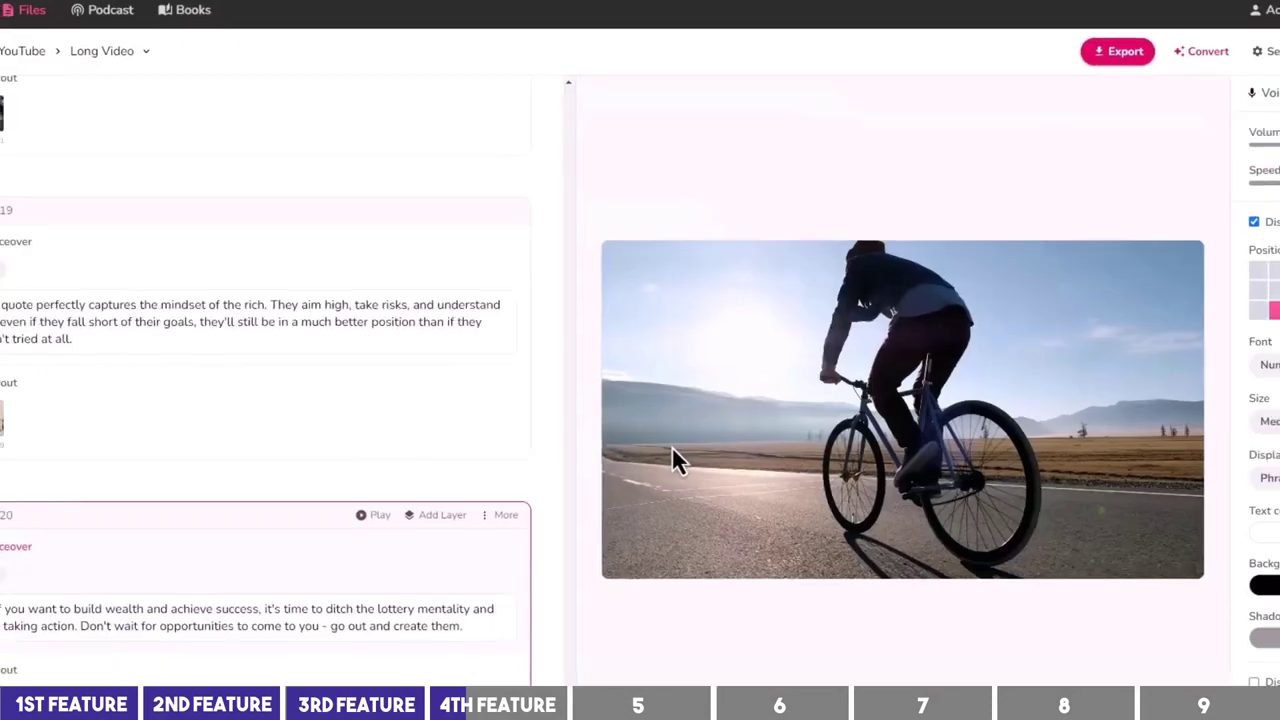
drag(565, 624, 597, 128)
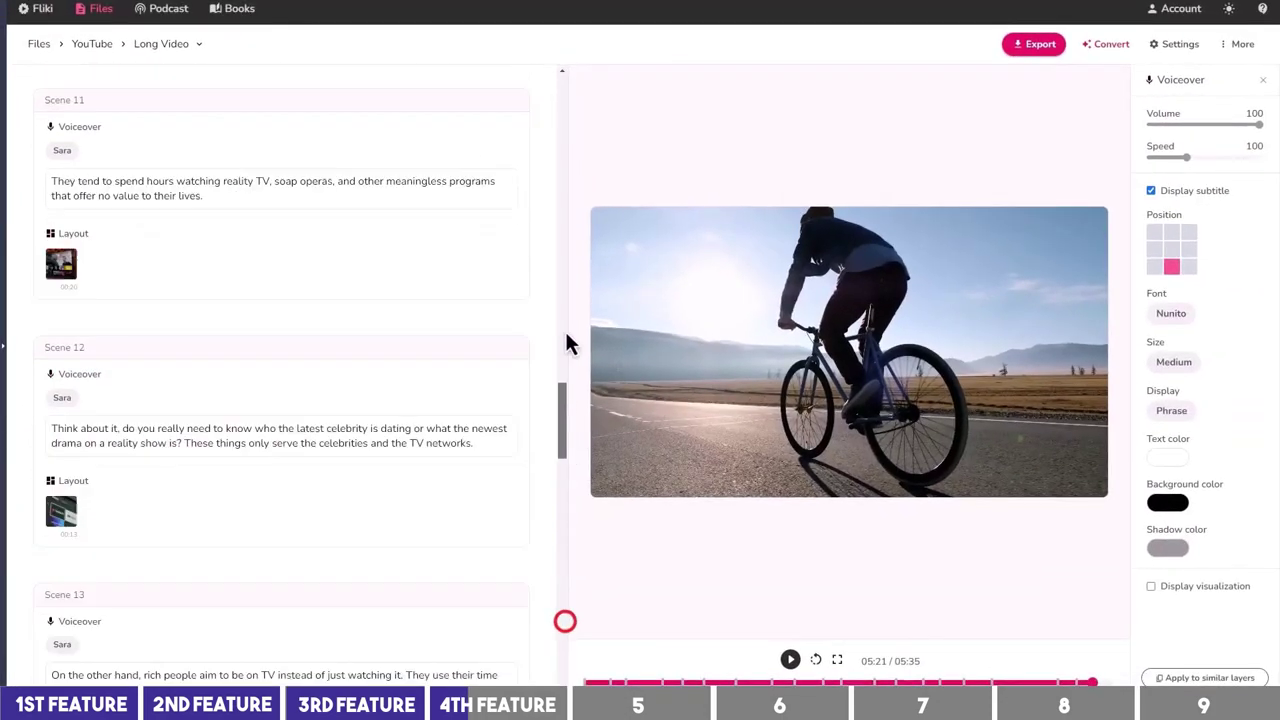
Step: Make the subtitles Large and copy that style to all voiceover layers
scroll(560, 140, up, 3)
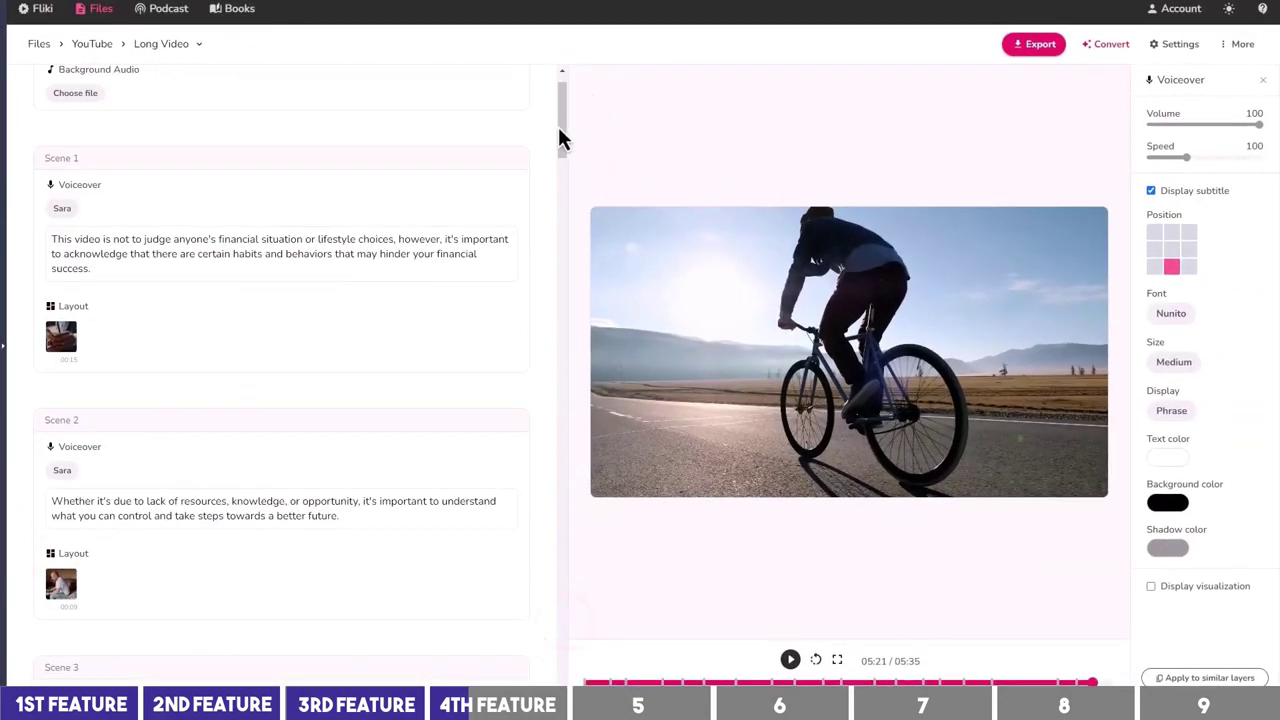
click(419, 246)
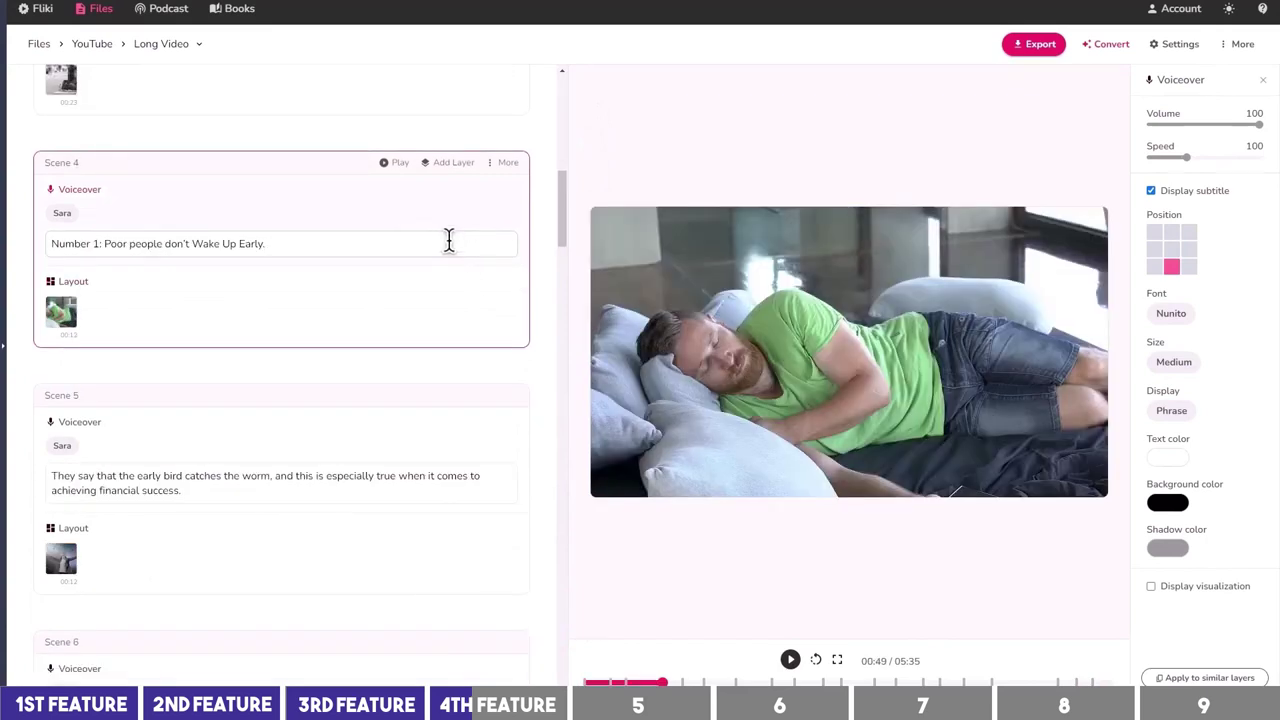
click(395, 164)
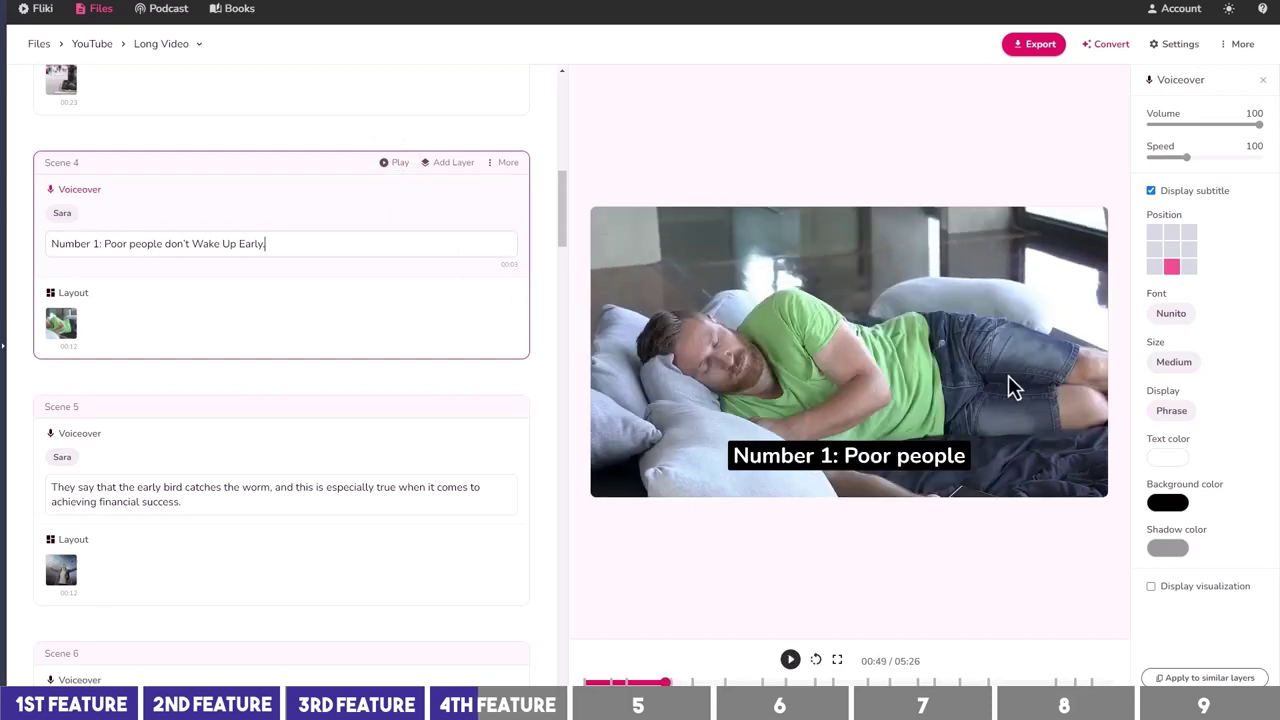
click(1171, 362)
click(1165, 438)
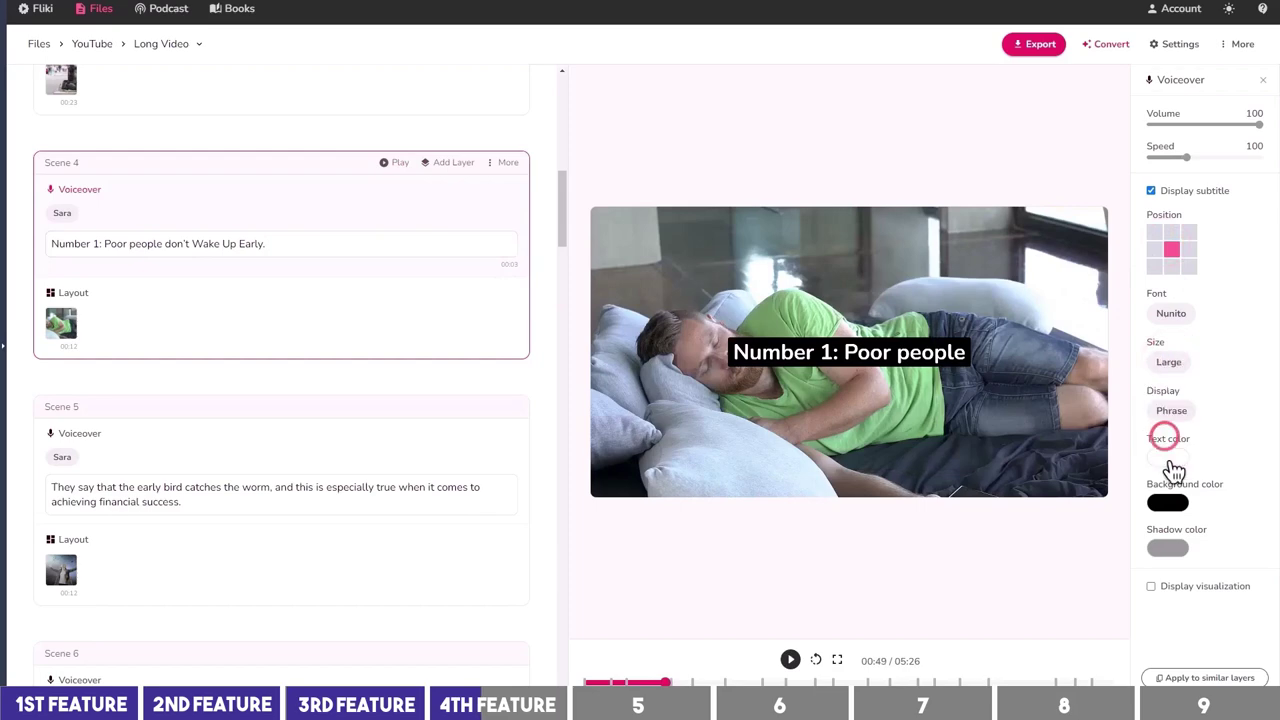
click(1207, 678)
click(540, 84)
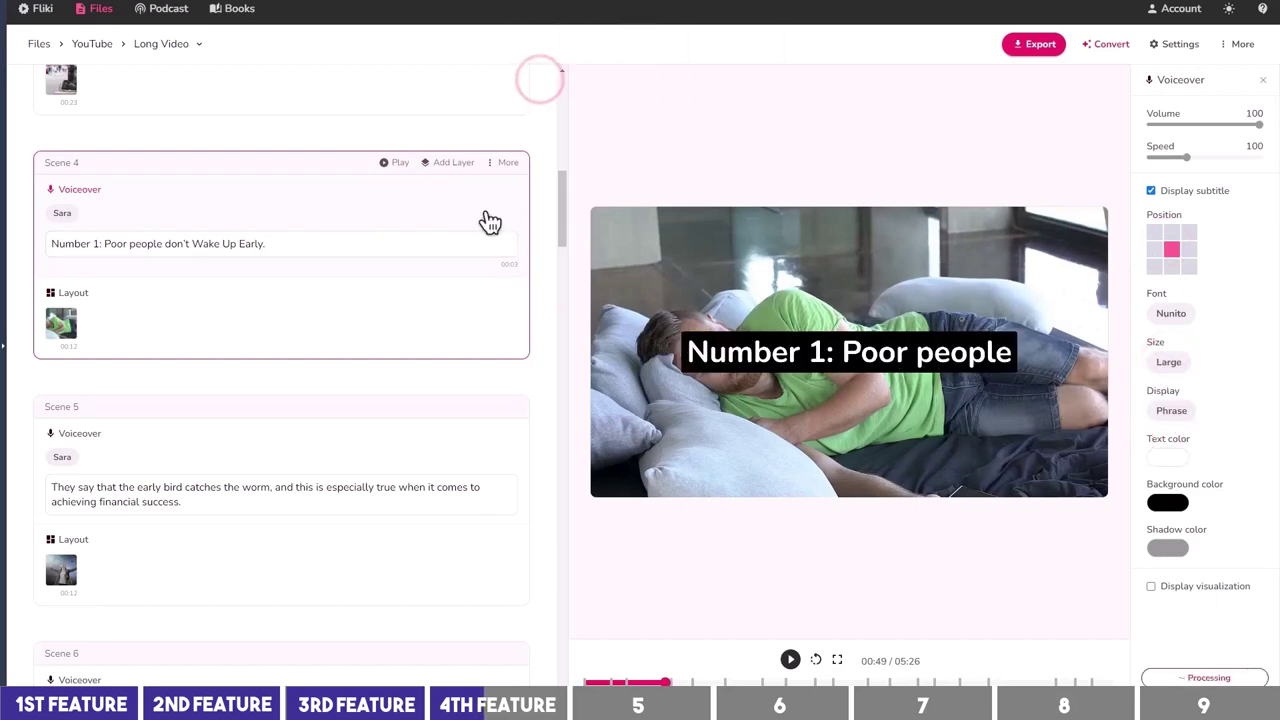
click(462, 217)
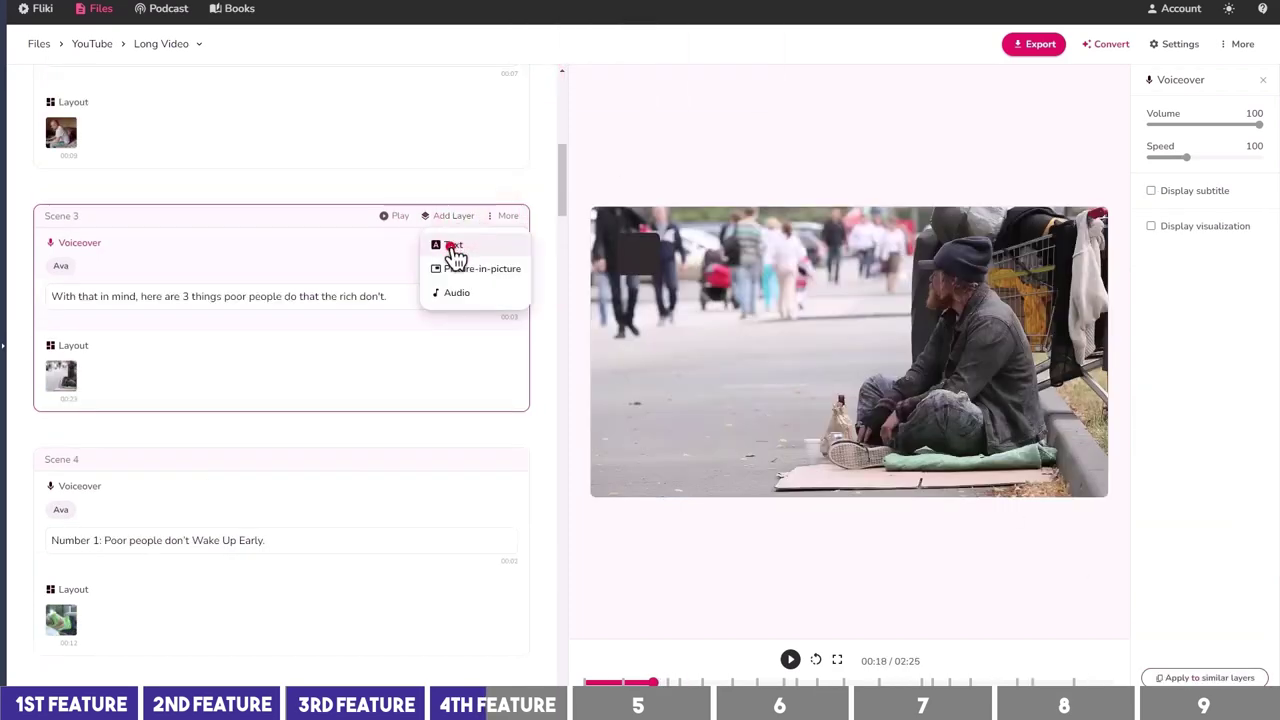
Step: Add a Scene 3 text layer reading '3 Things Poor People Do That The Rich Don't'
click(453, 248)
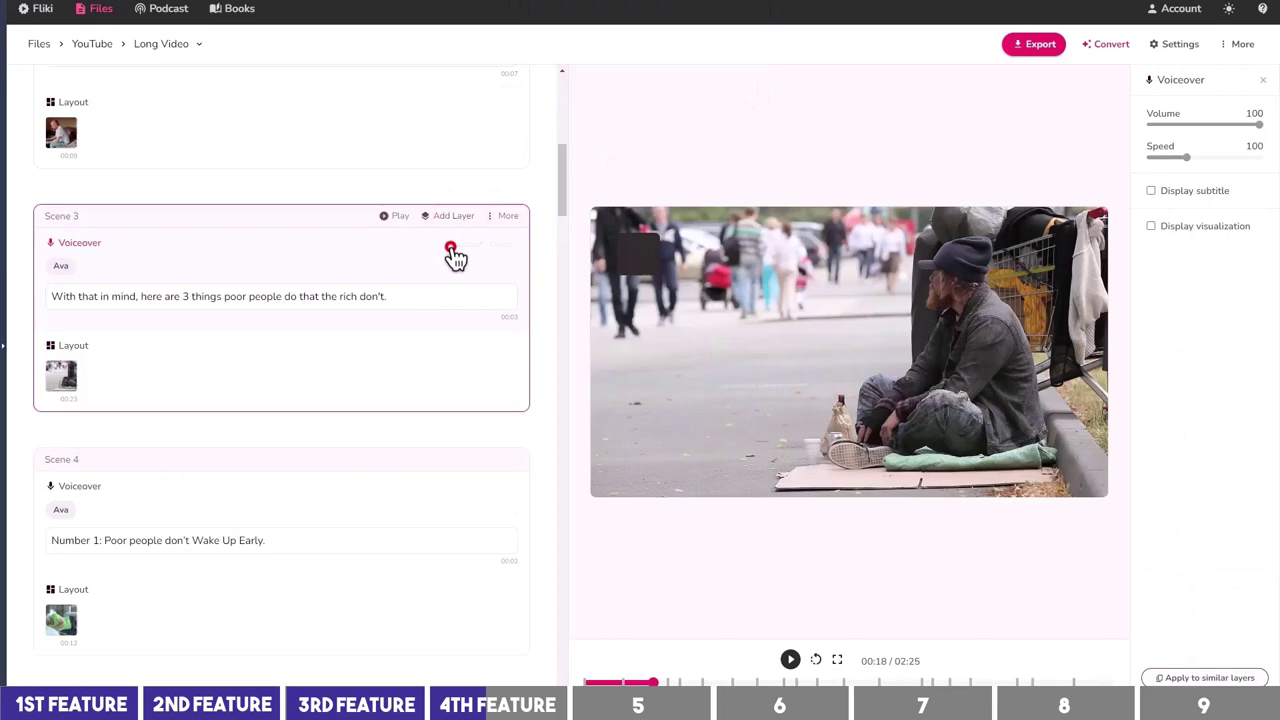
text(3 T)
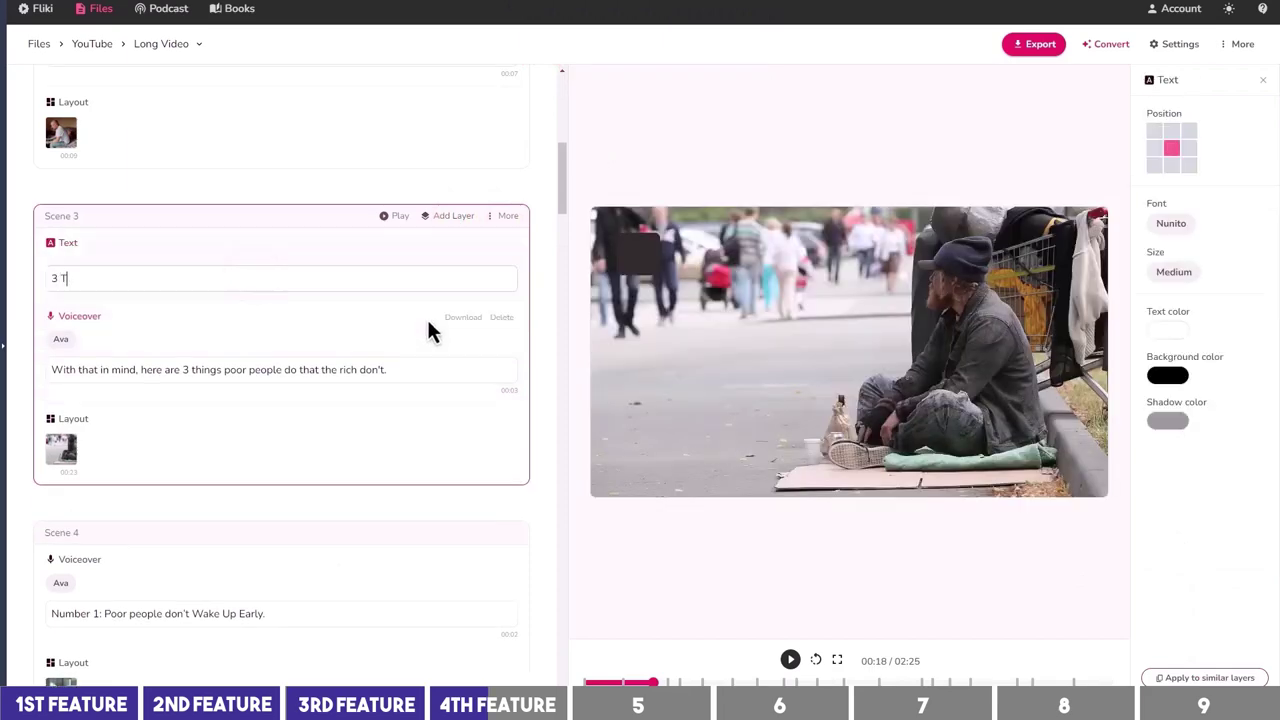
text(hings Poor People DO That)
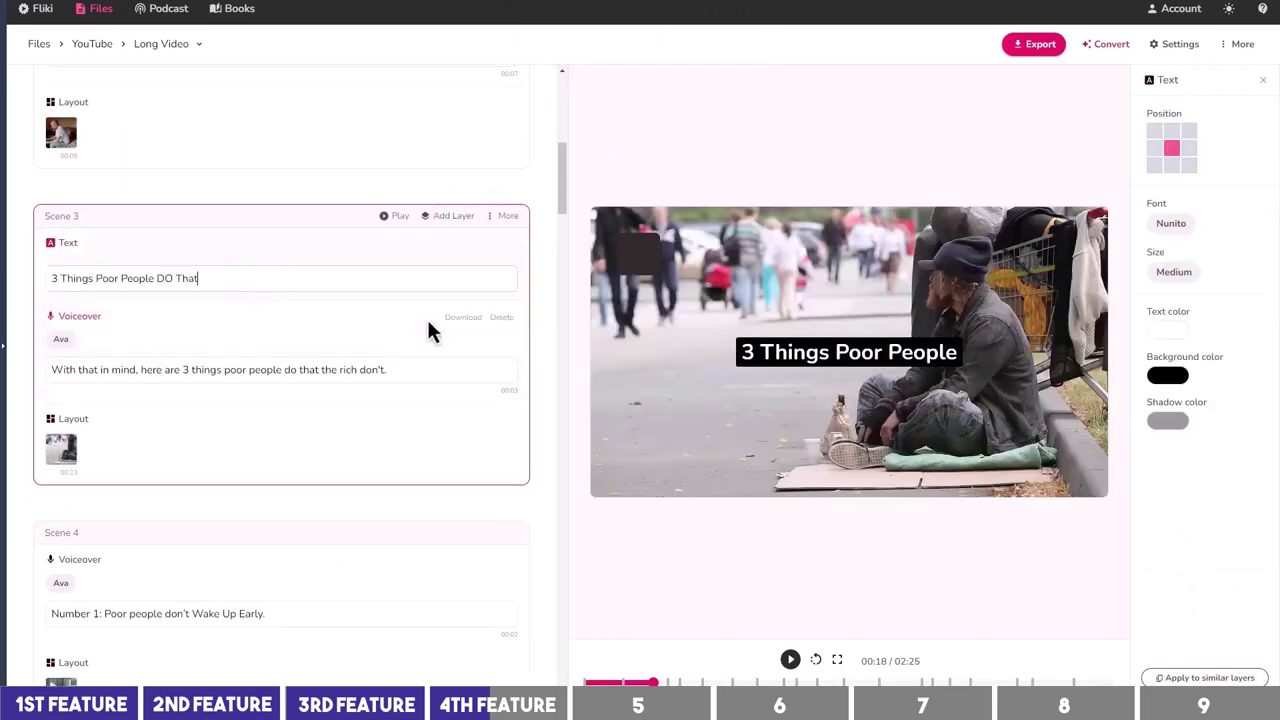
text( The Rich Don't)
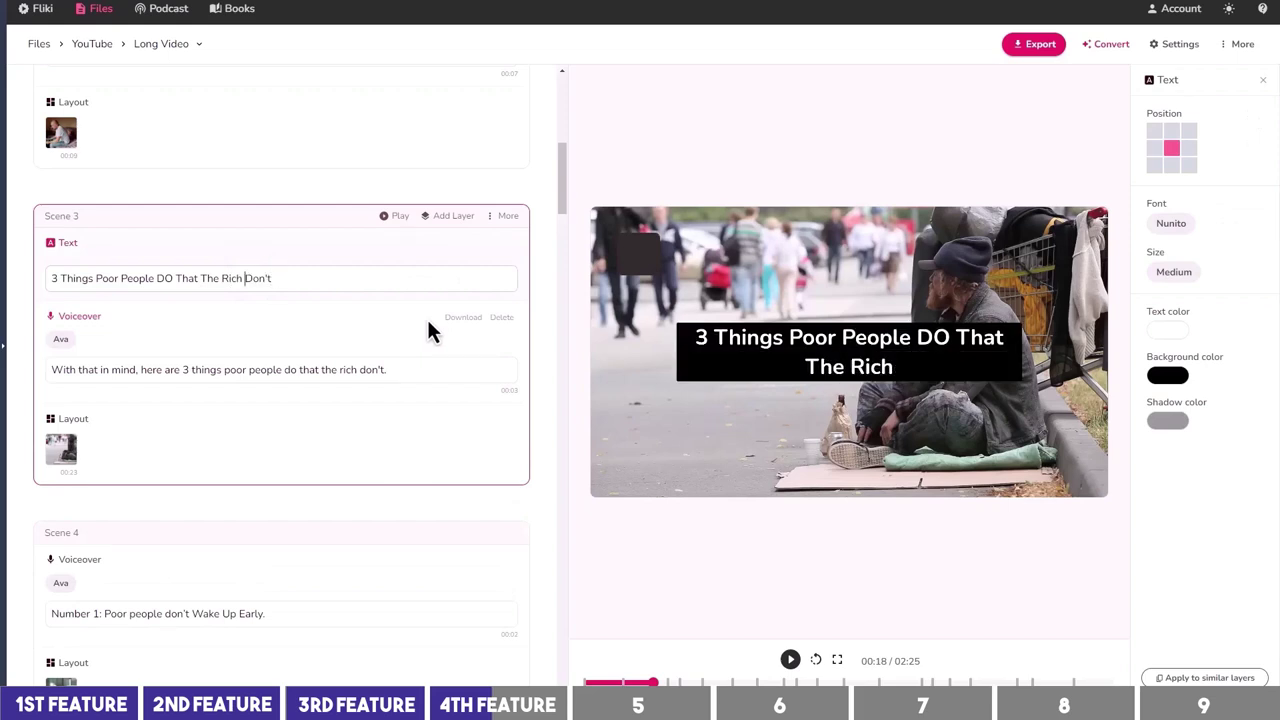
key(ctrl+Left)
key(ctrl+Left)
key(ctrl+Left)
key(ctrl+Left)
key(Left)
key(BackSpace)
text(o)
Step: Set the title text to the Lexend font in yellow
click(1188, 234)
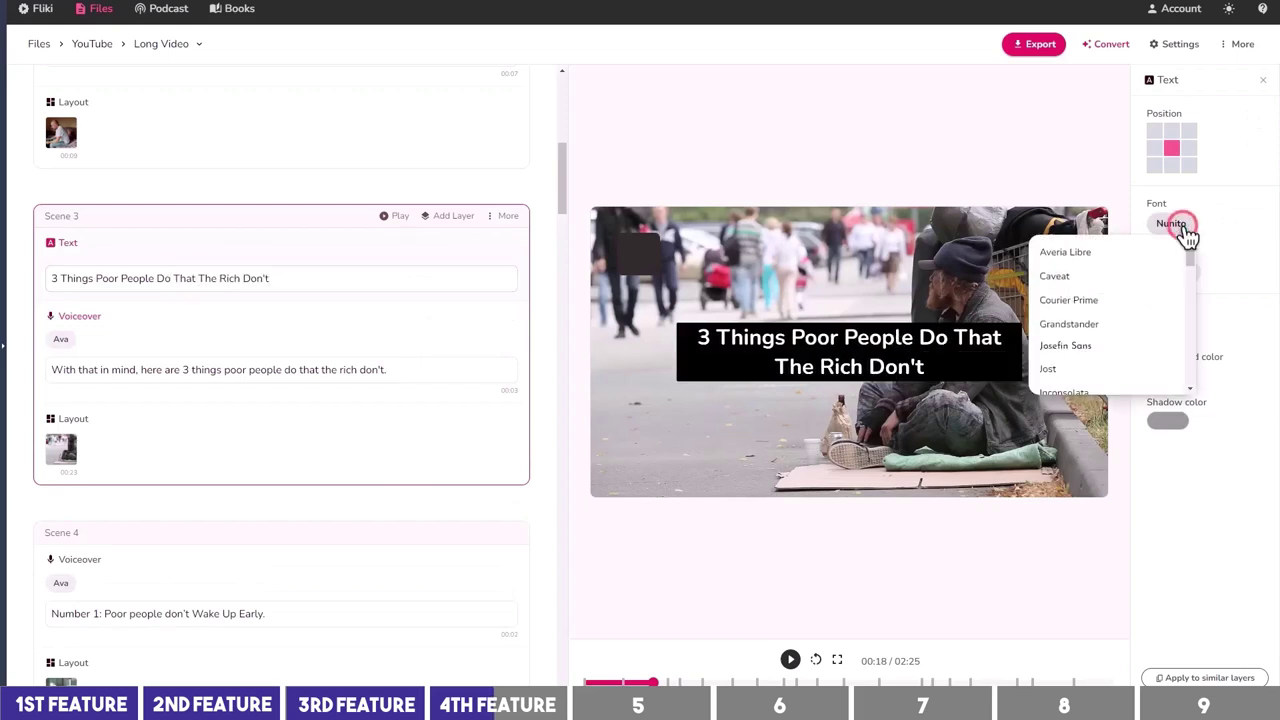
scroll(1131, 306, down, 2)
click(1137, 270)
click(1168, 331)
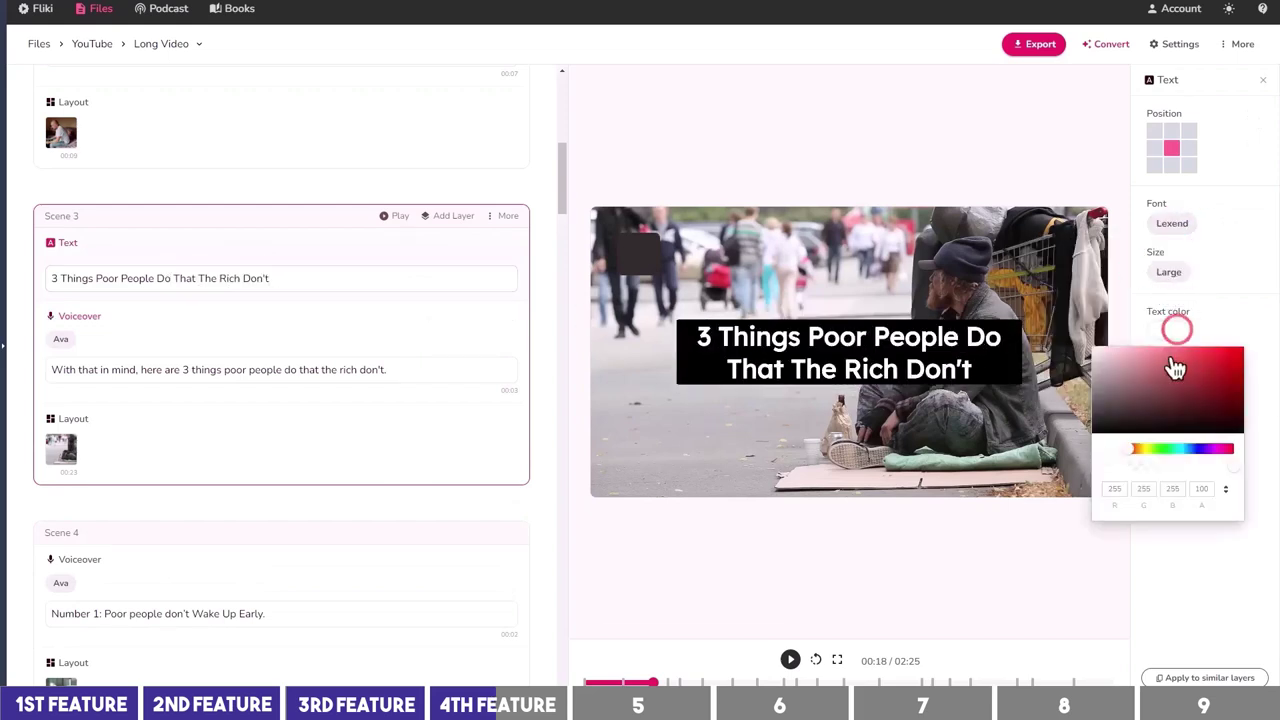
click(1240, 343)
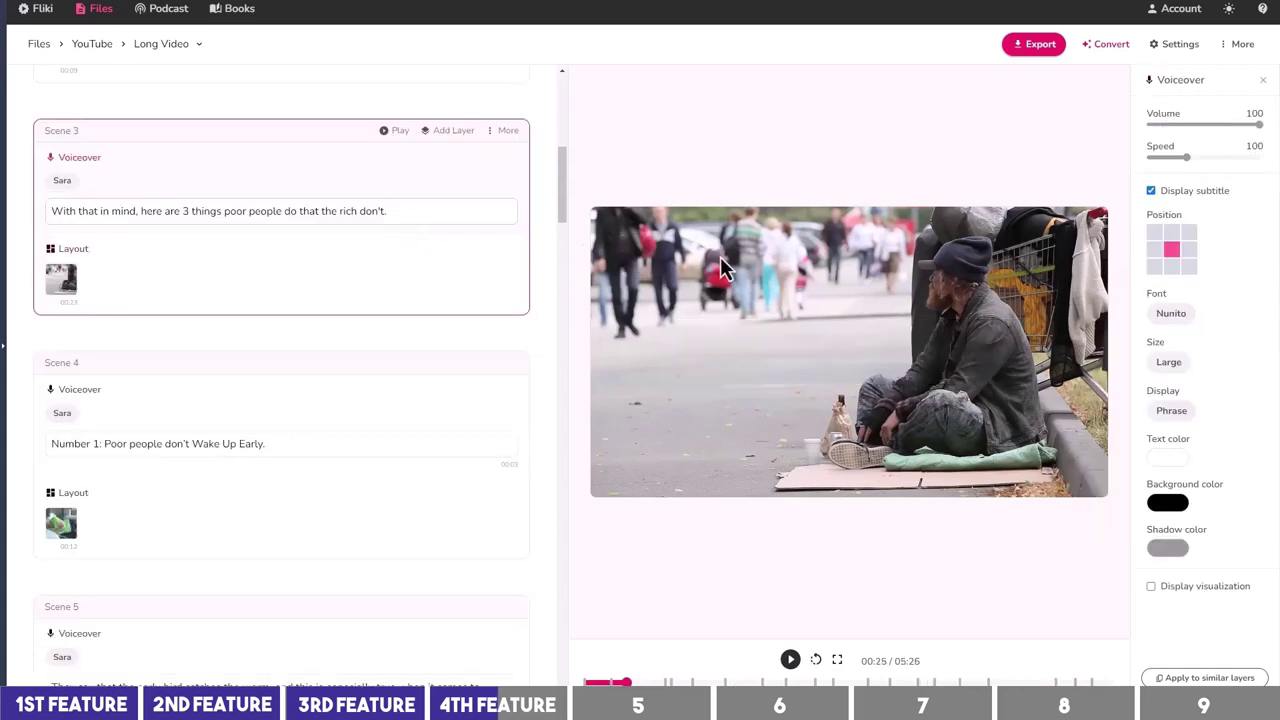
Step: Turn off Display subtitle and copy that setting to all voiceovers
click(1151, 191)
click(1205, 678)
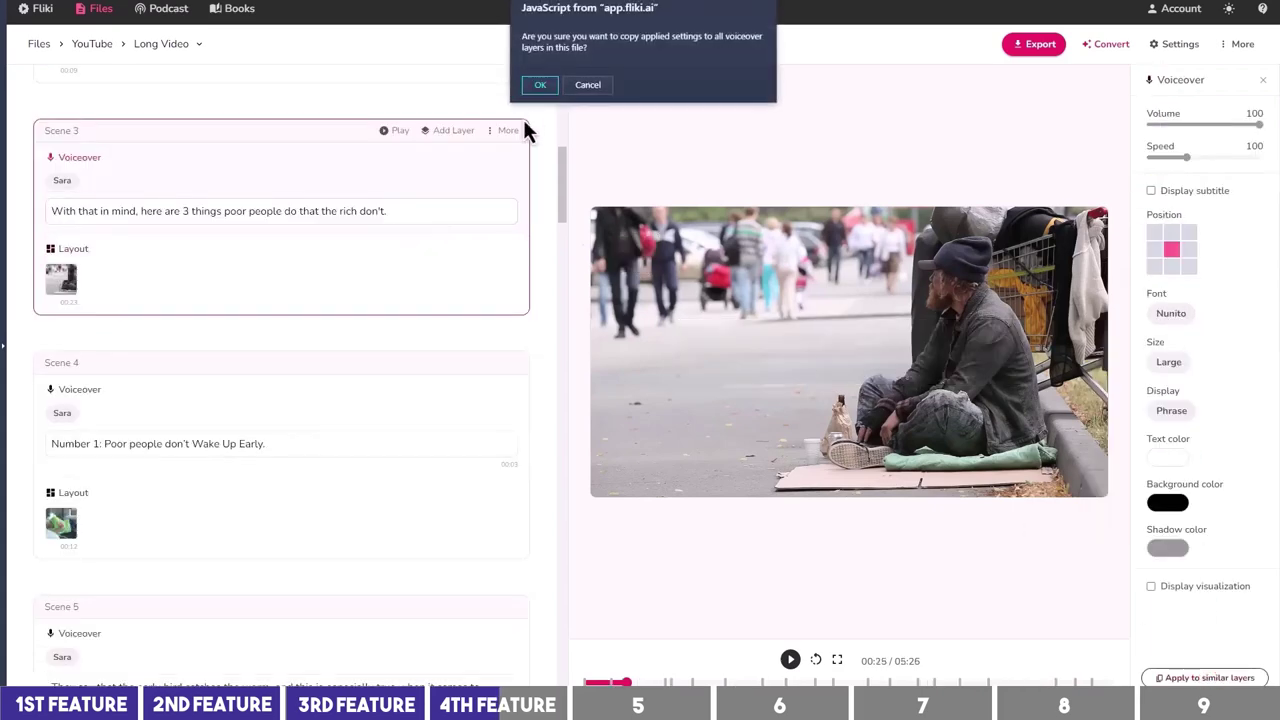
click(539, 87)
scroll(490, 205, down, 2)
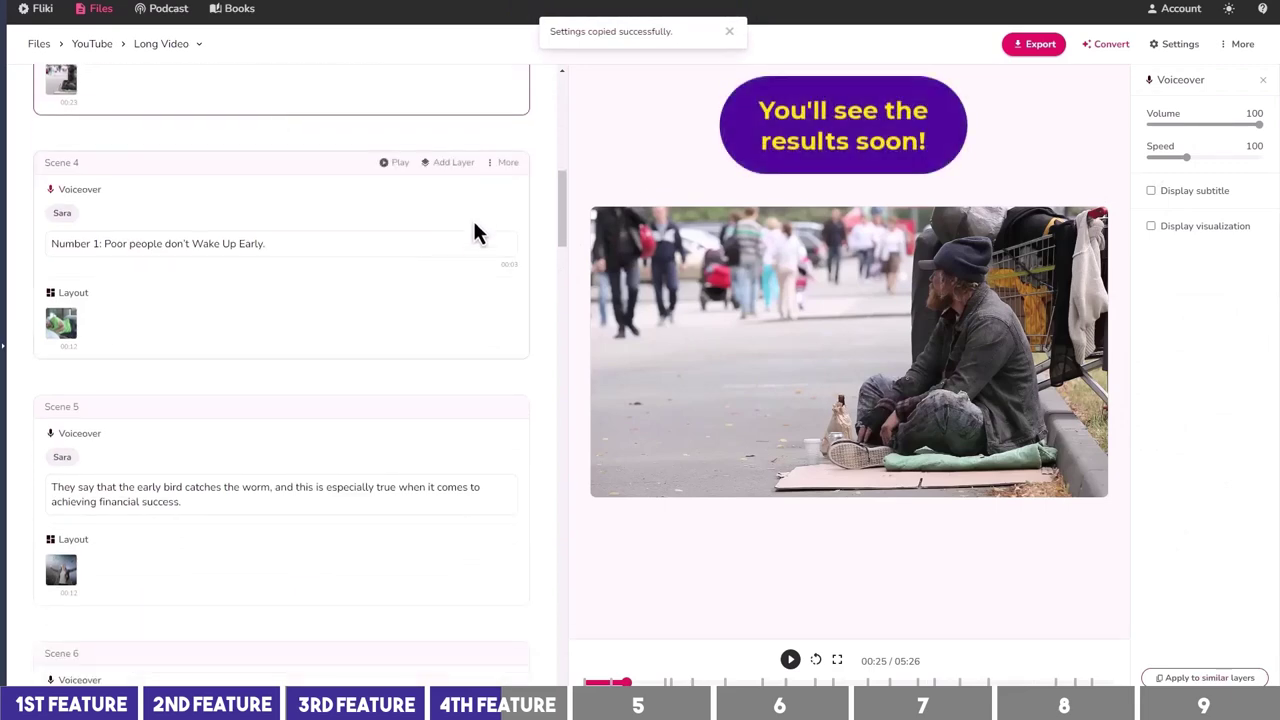
Step: Re-enable subtitles on the Scene 4 and Scene 9 voiceovers
click(465, 235)
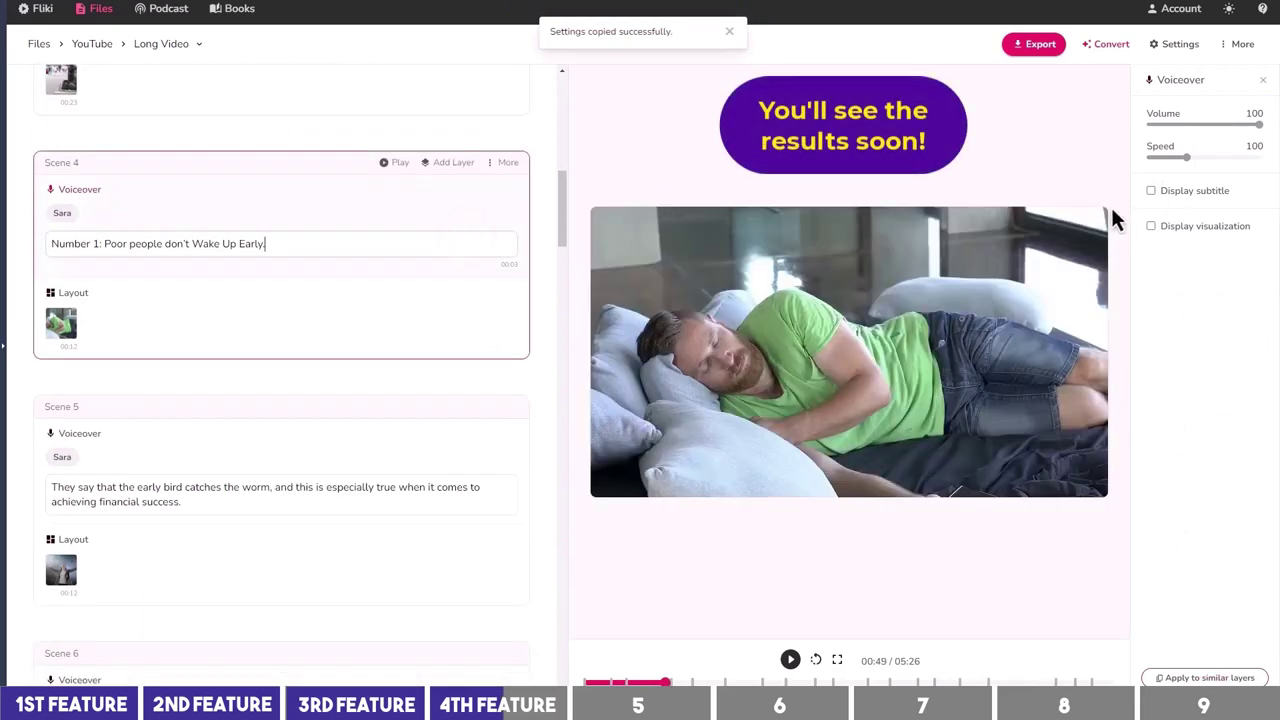
click(1151, 191)
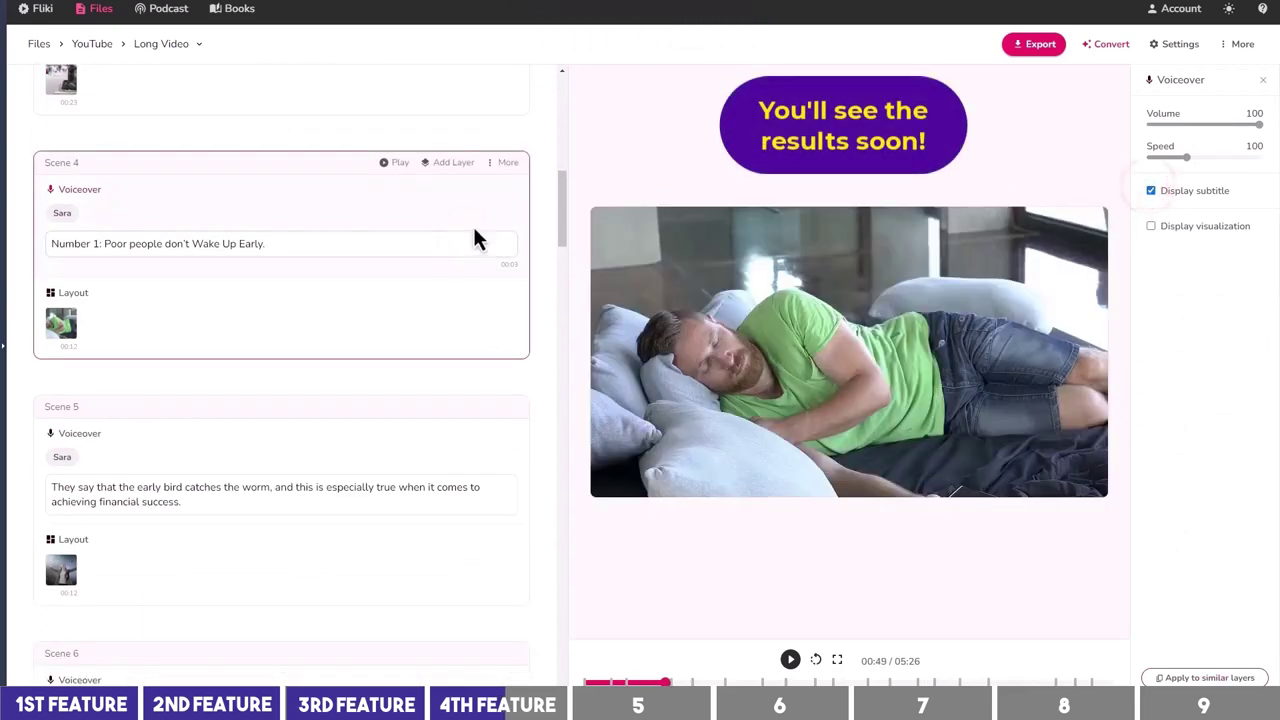
scroll(475, 237, down, 1)
scroll(475, 237, down, 10)
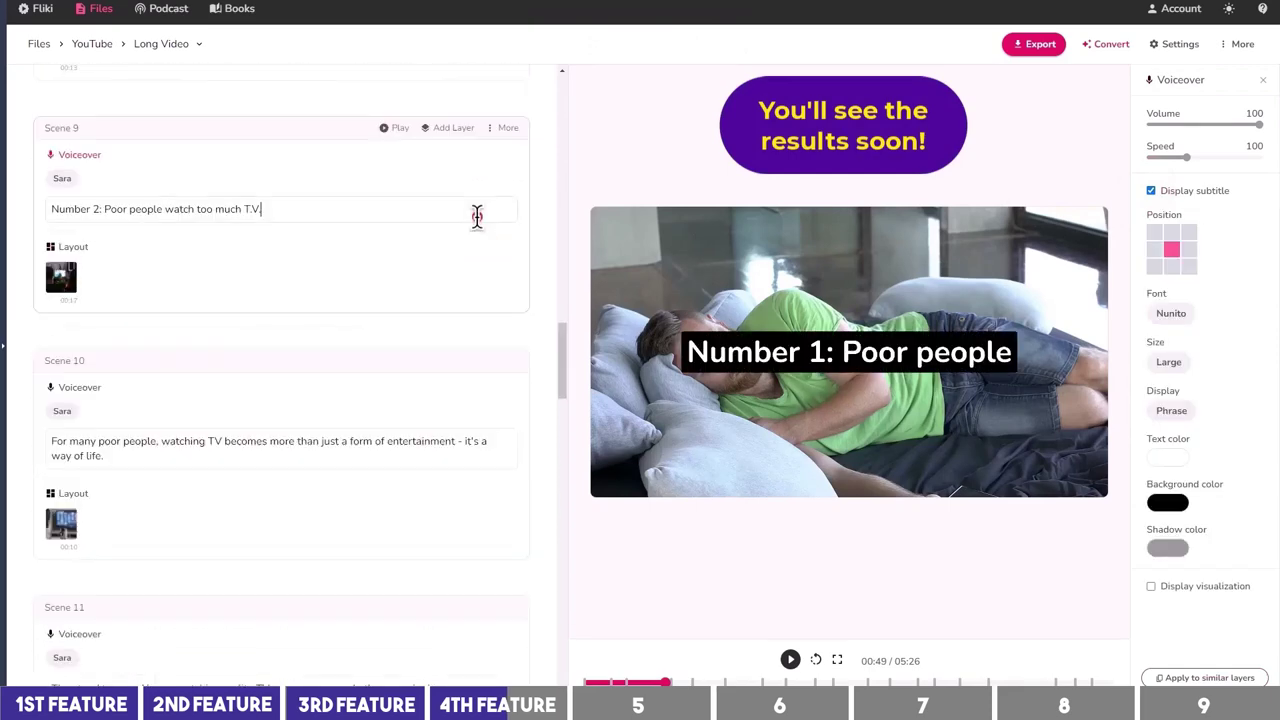
click(477, 216)
click(1151, 191)
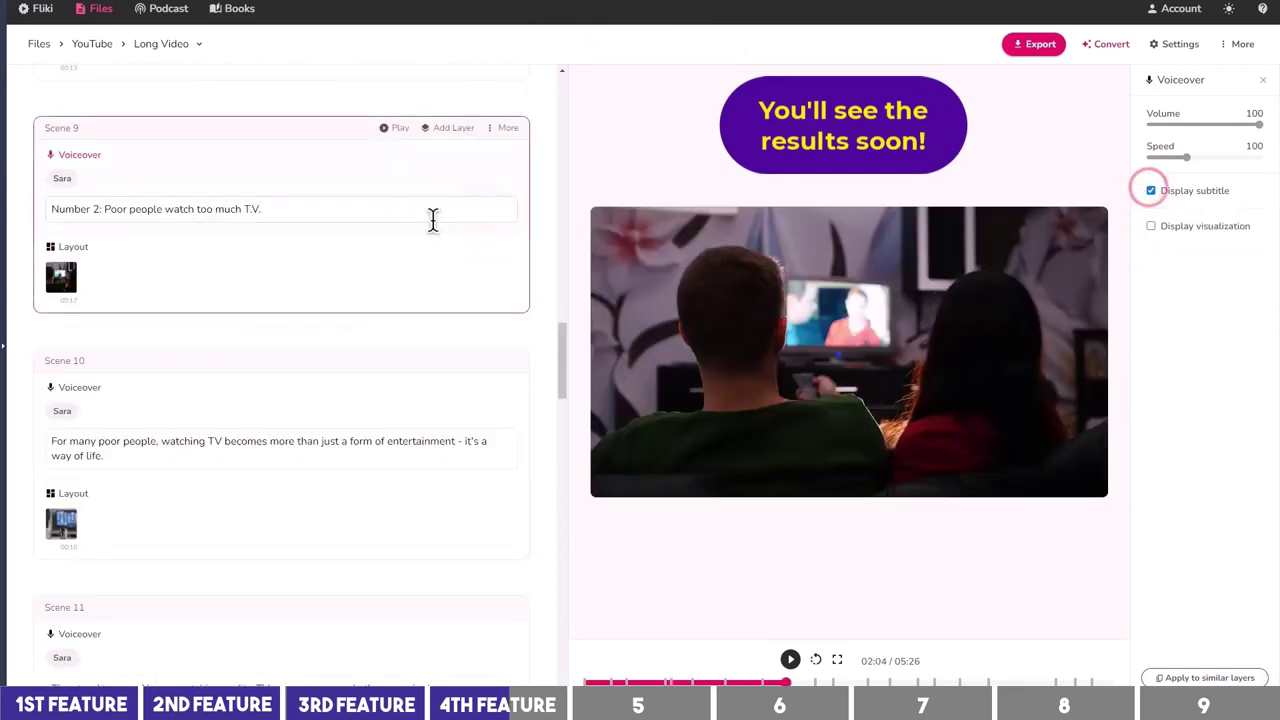
scroll(460, 214, down, 1)
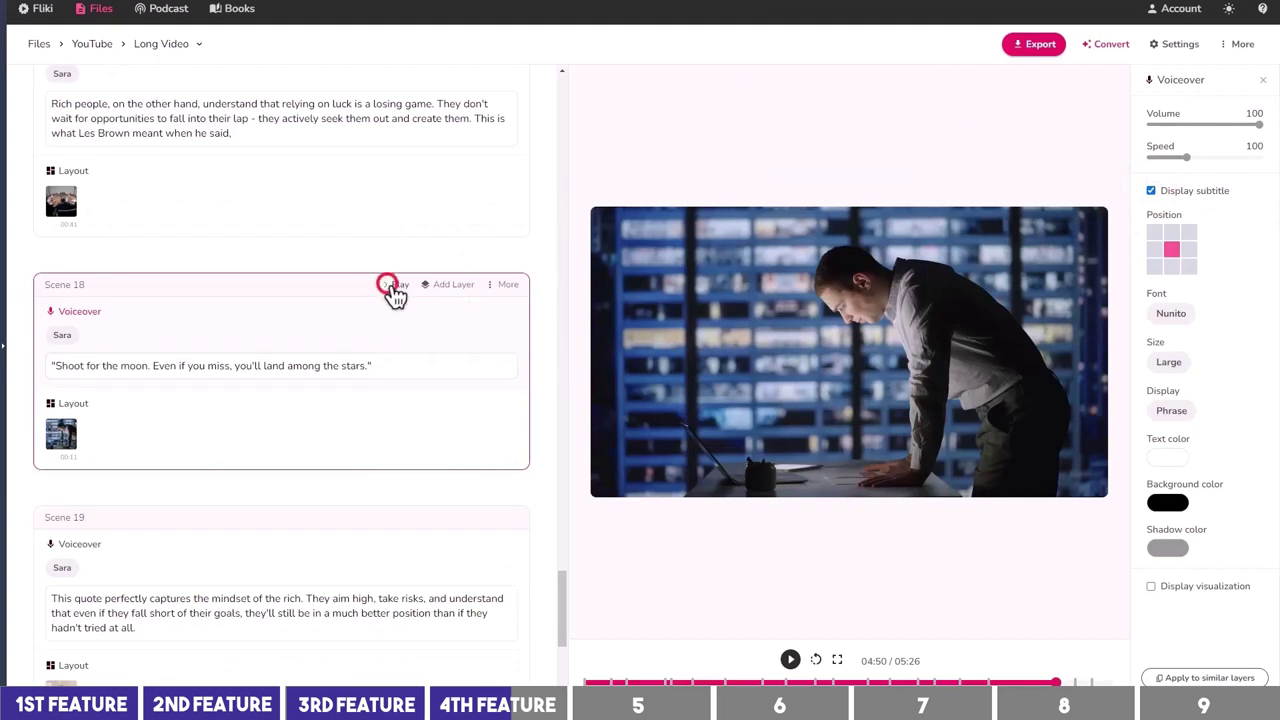
Step: Switch Scene 18's subtitle display from Phrase to Sequence and play the scene to check it
click(394, 286)
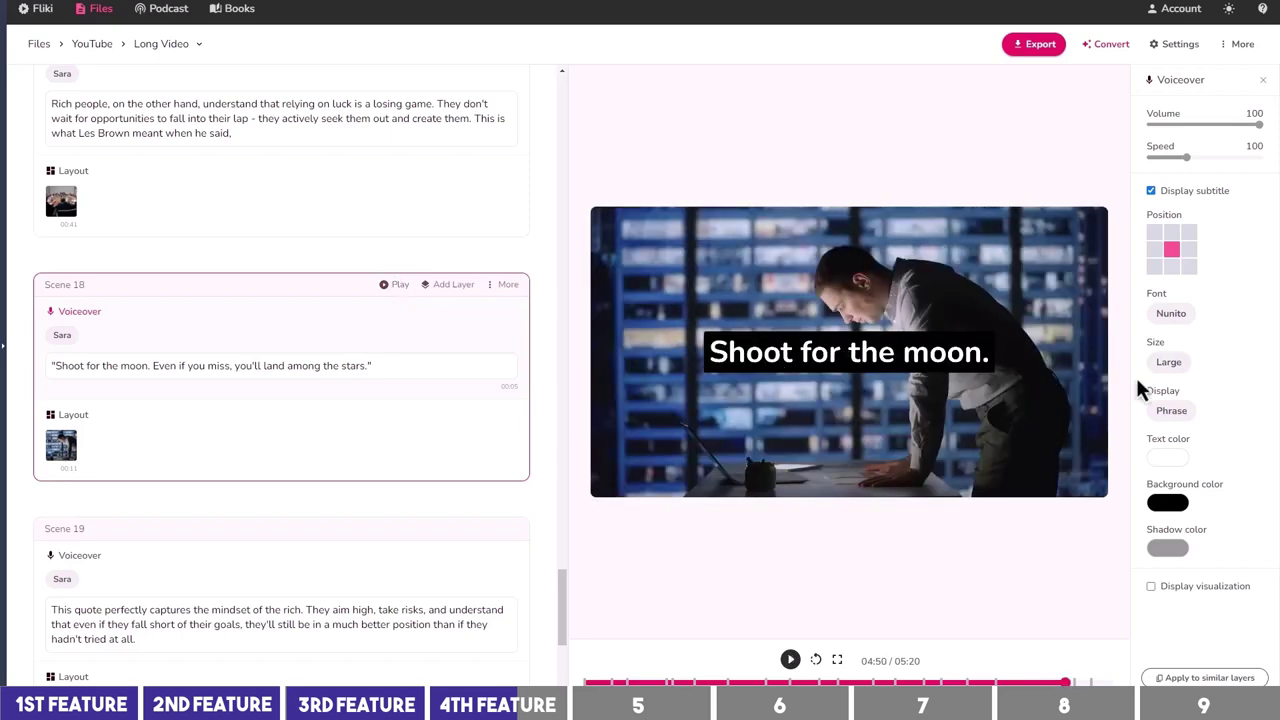
click(1172, 411)
click(1178, 487)
click(388, 286)
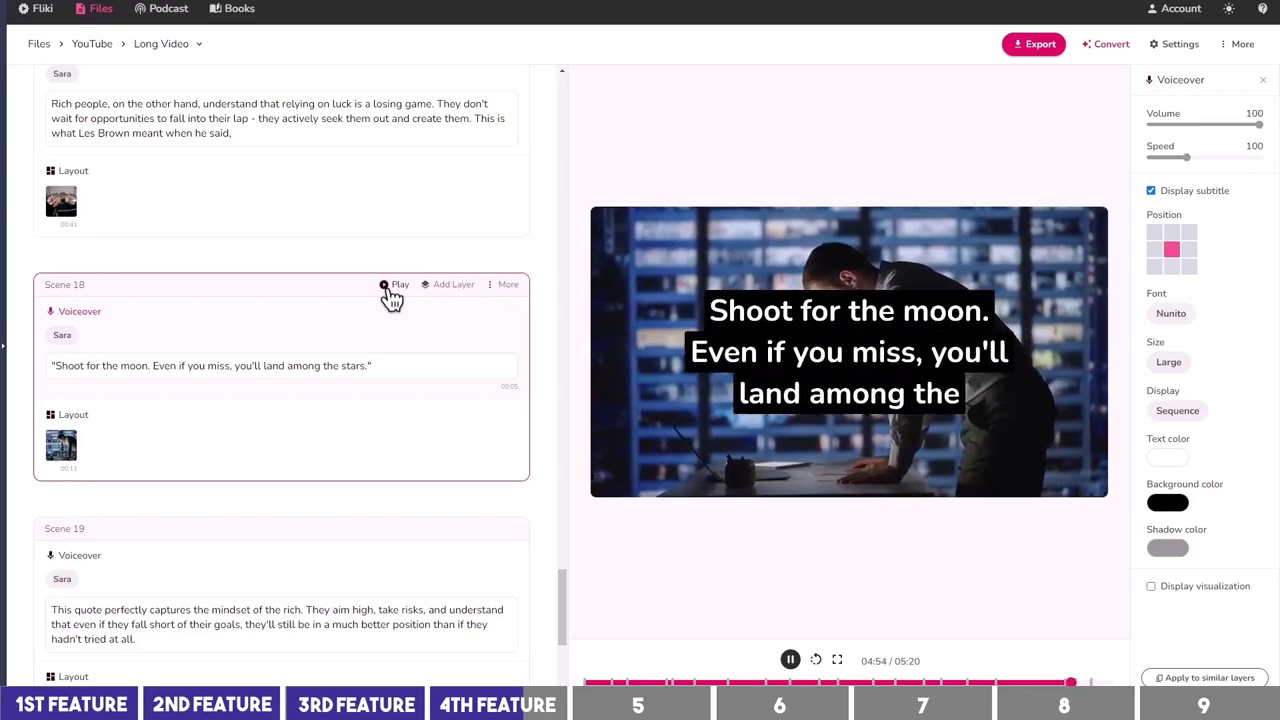
drag(562, 597, 580, 137)
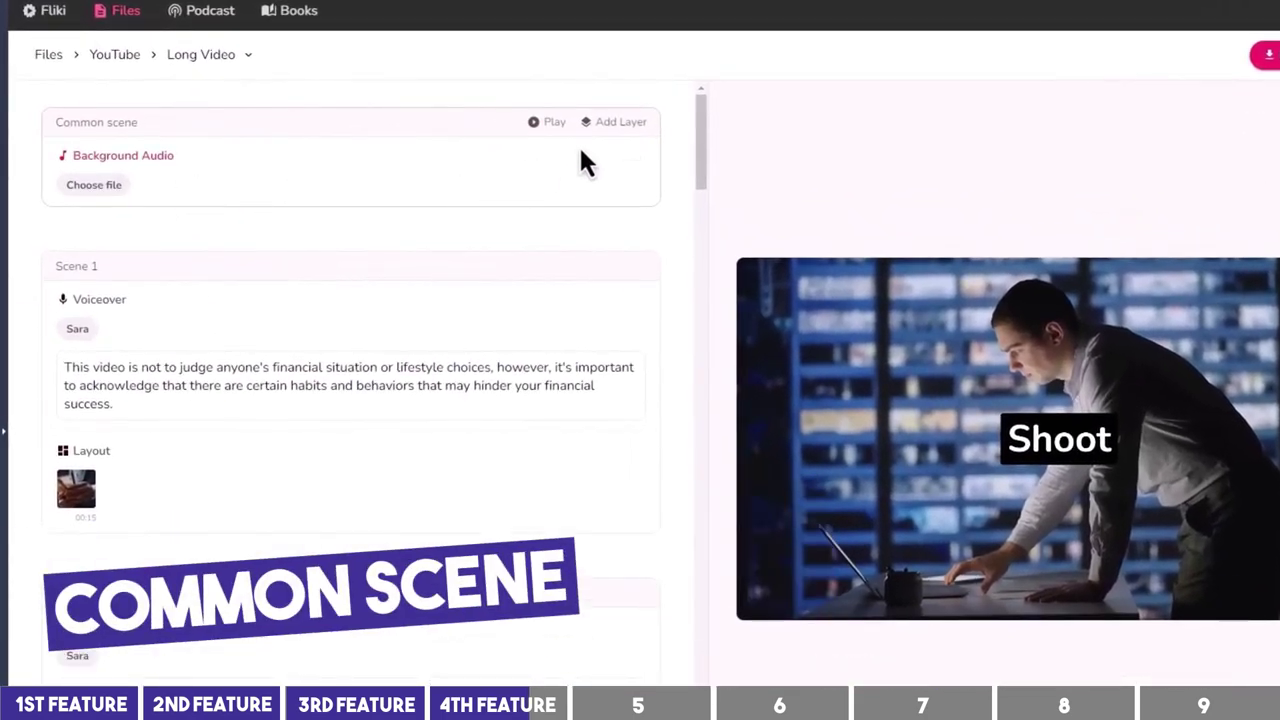
Step: Add the purple D logo (2.png) from My library as a top-left watermark layer
click(625, 125)
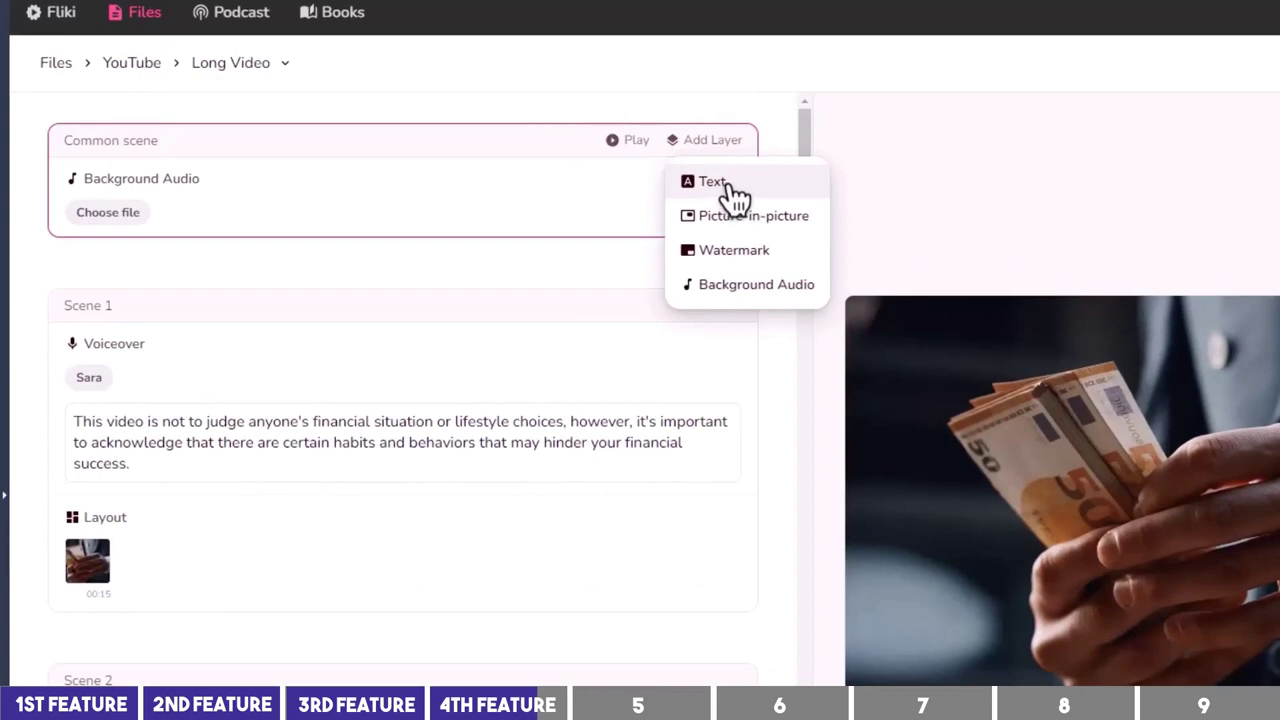
click(740, 256)
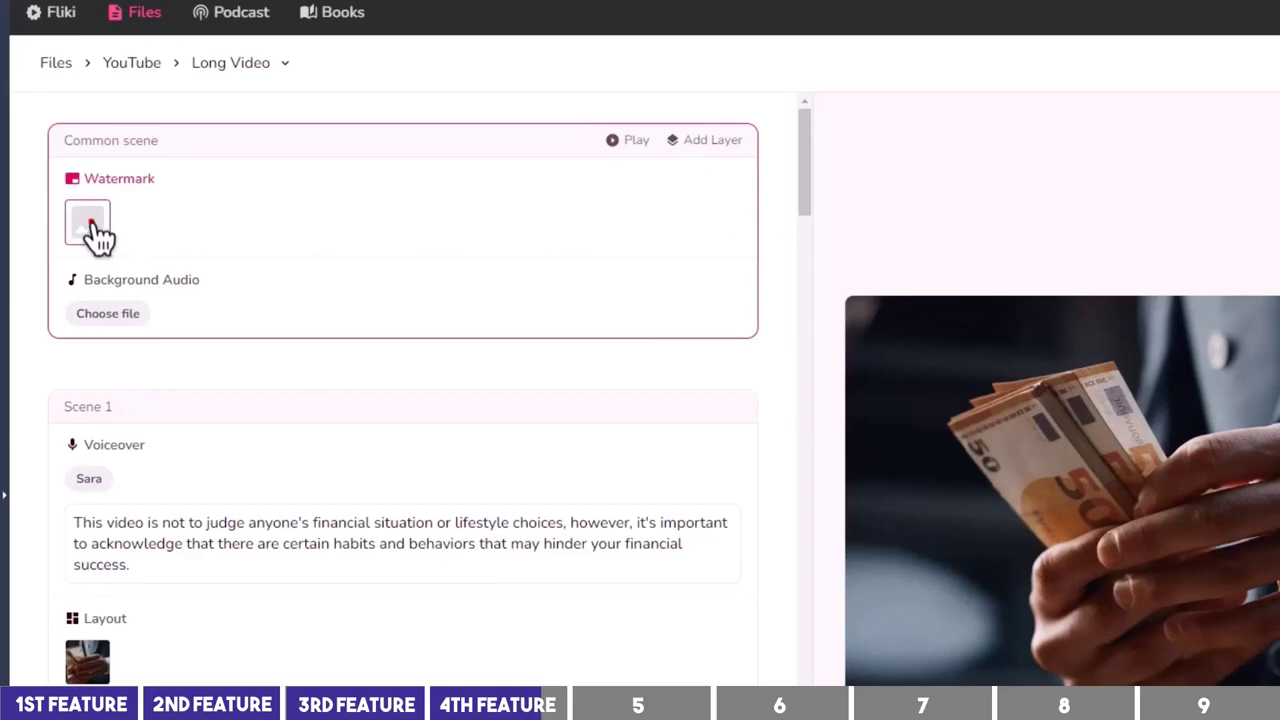
click(90, 228)
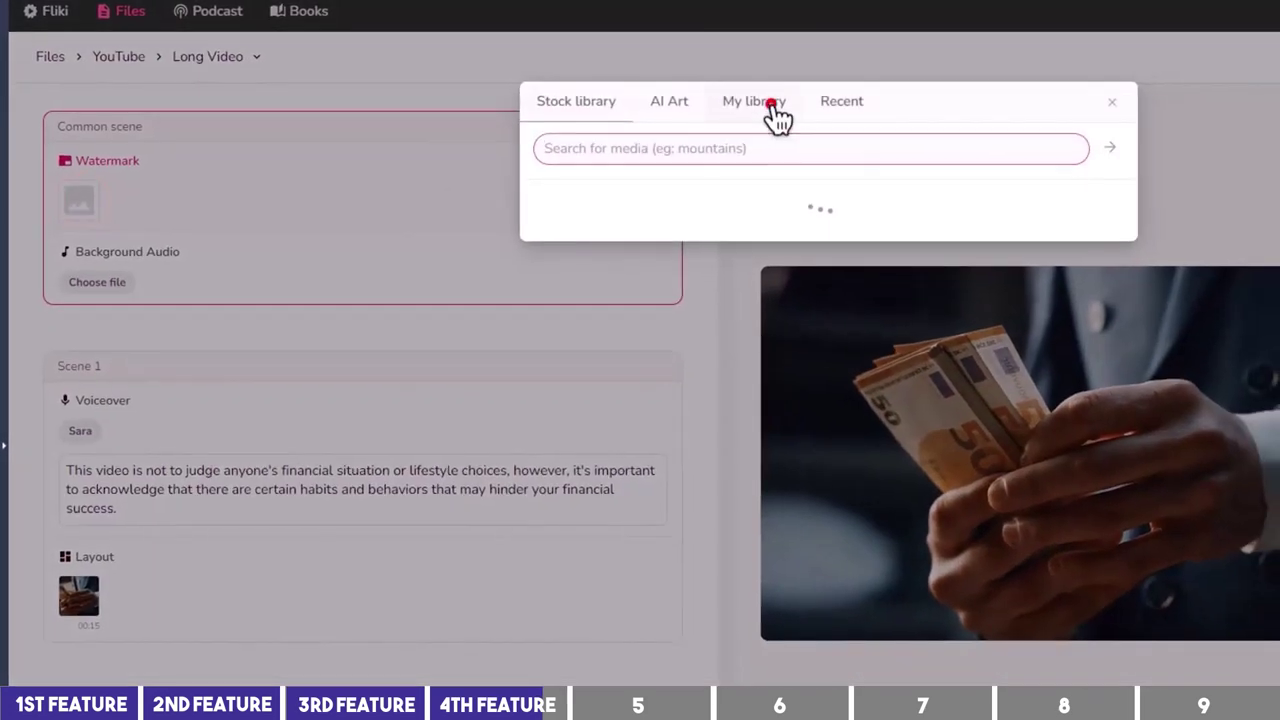
click(772, 104)
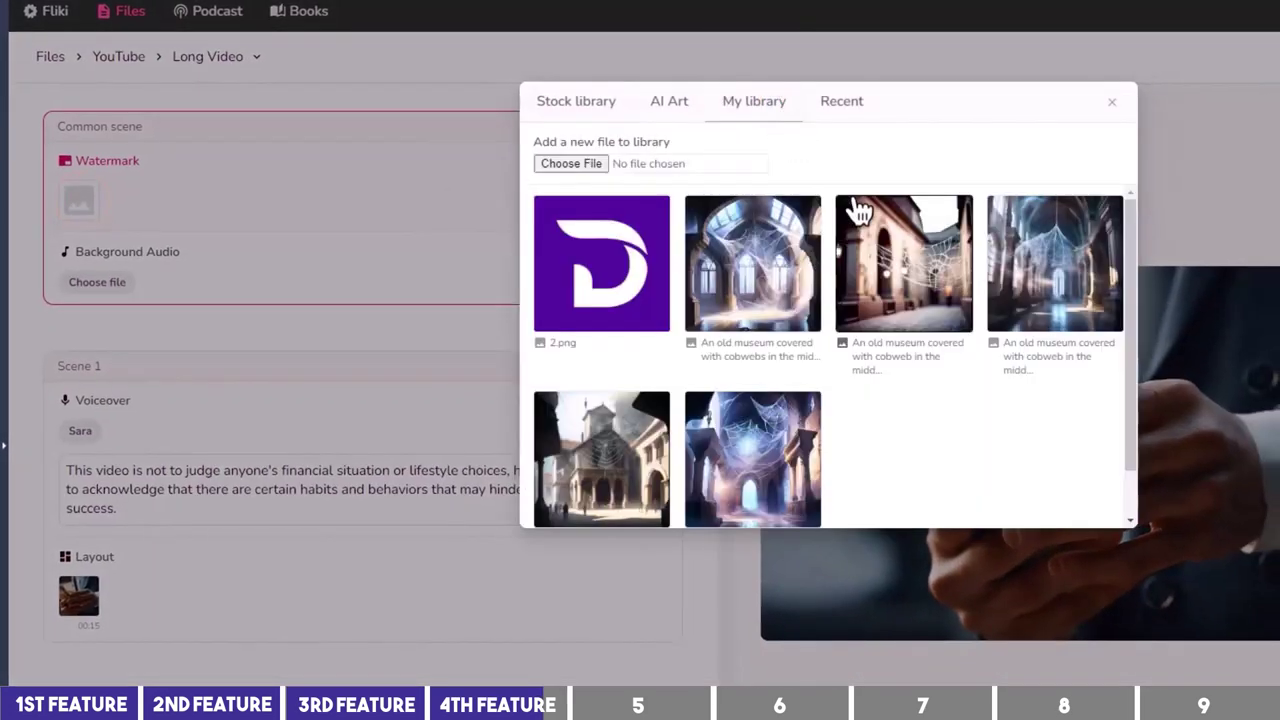
click(625, 278)
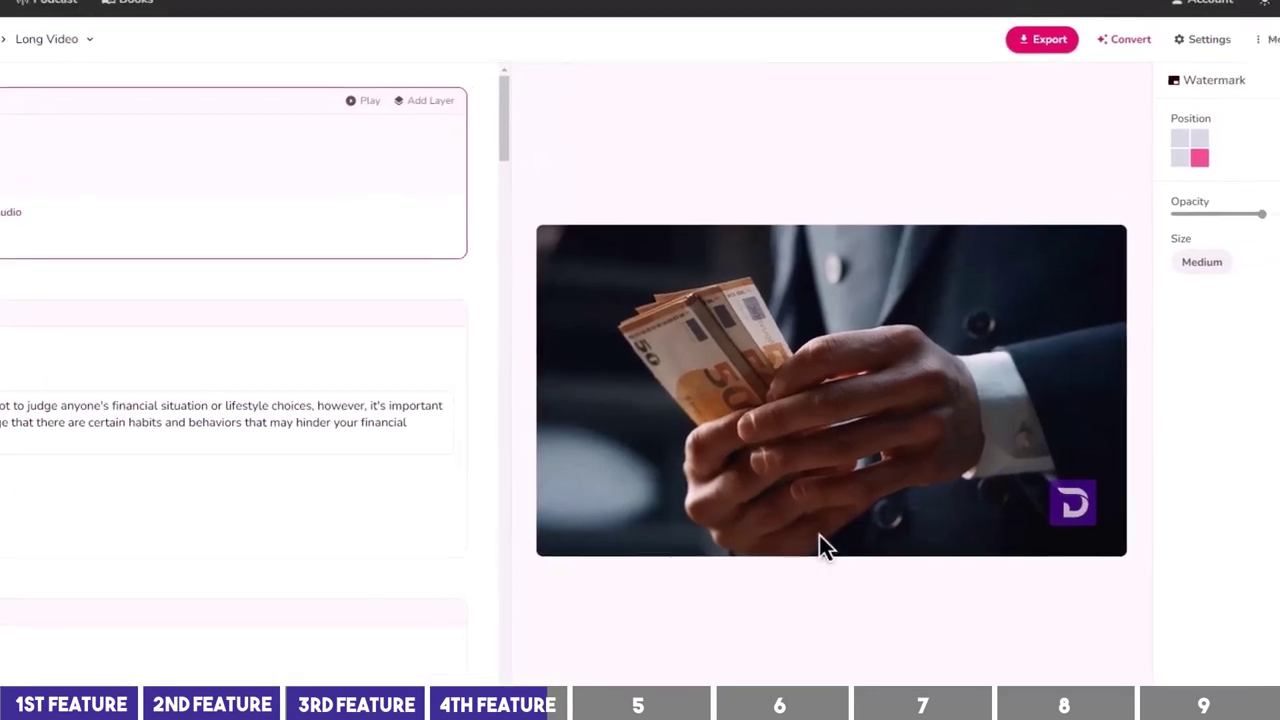
click(1137, 167)
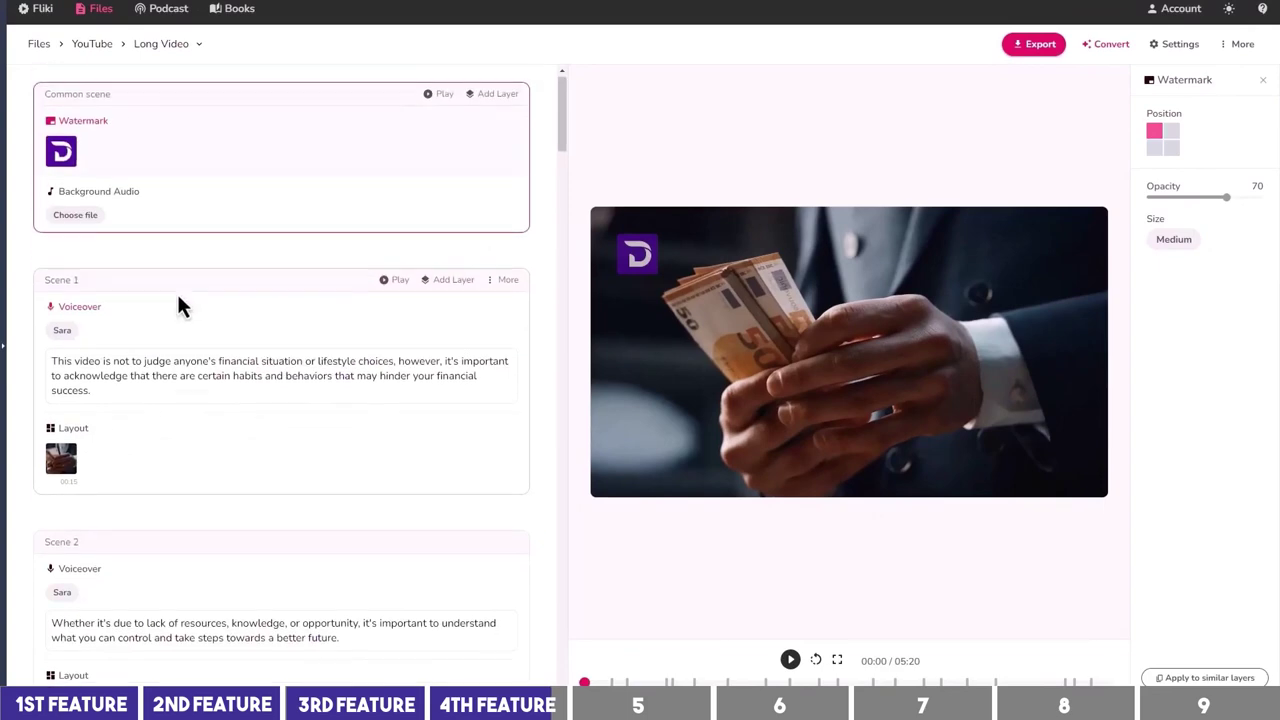
Step: Change every voiceover's voice from Sara to Ava and play Scene 1 to preview
click(70, 336)
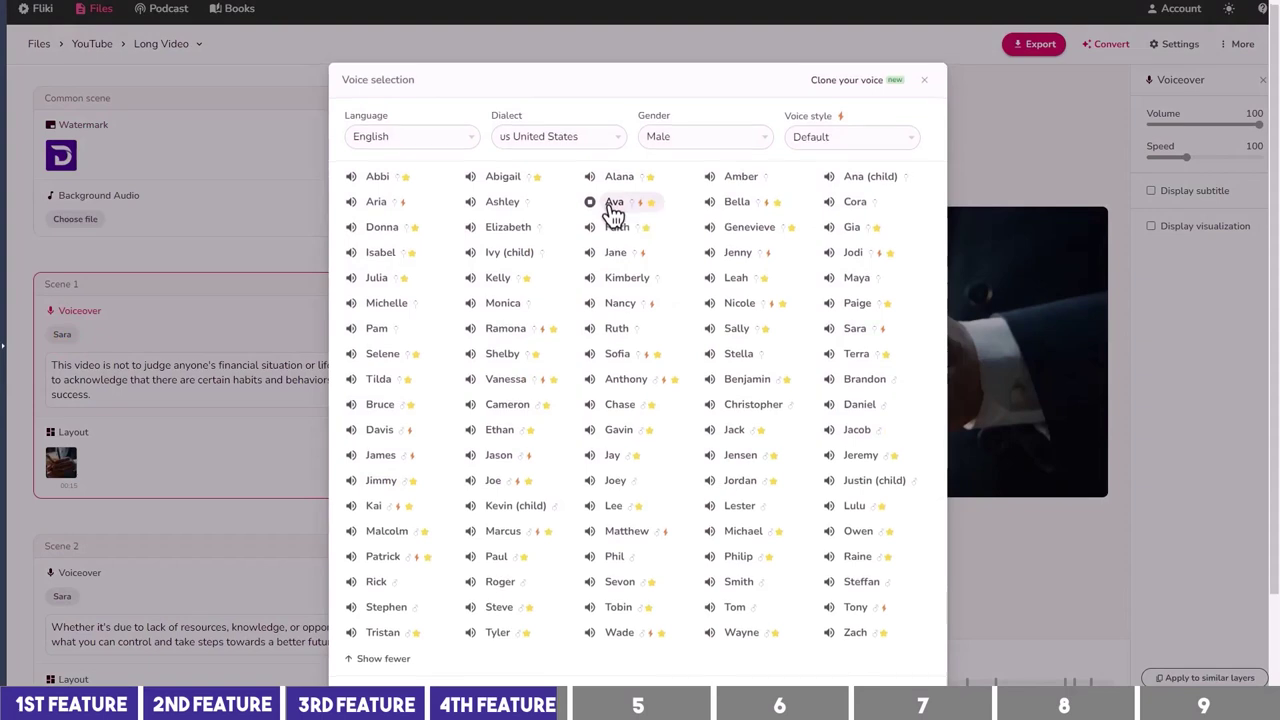
scroll(613, 213, down, 1)
click(585, 580)
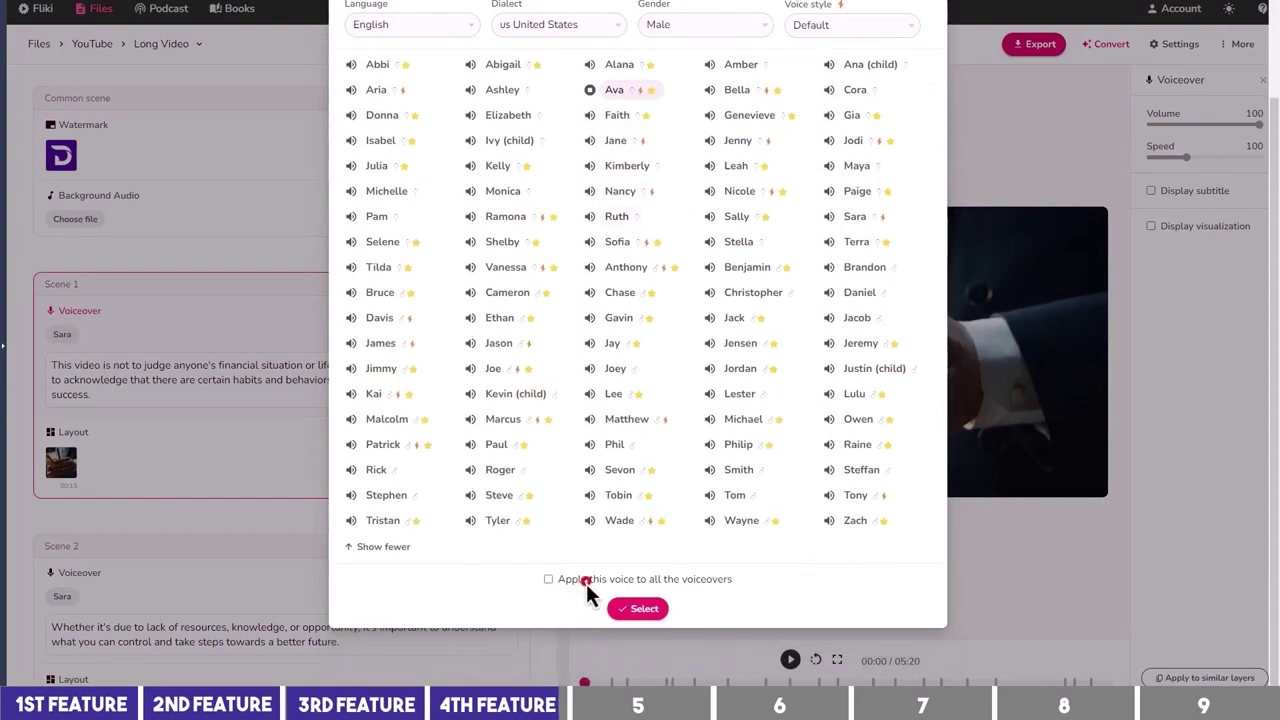
click(637, 608)
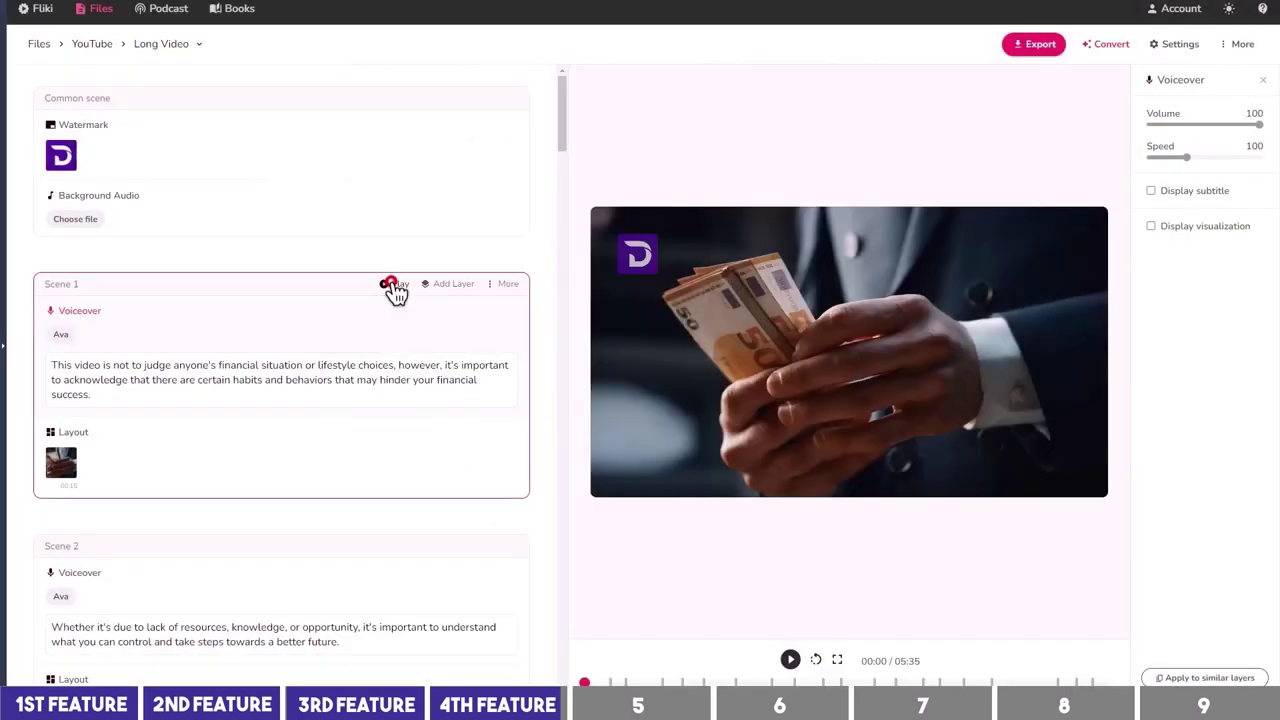
click(391, 285)
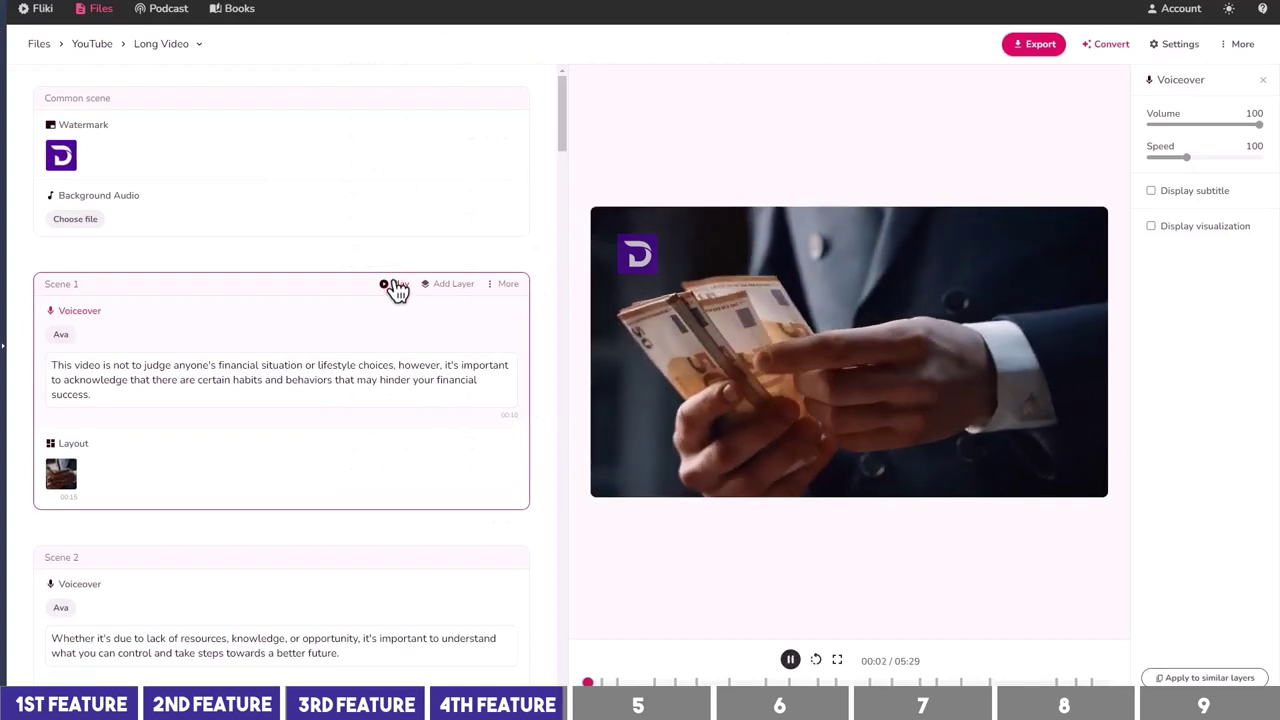